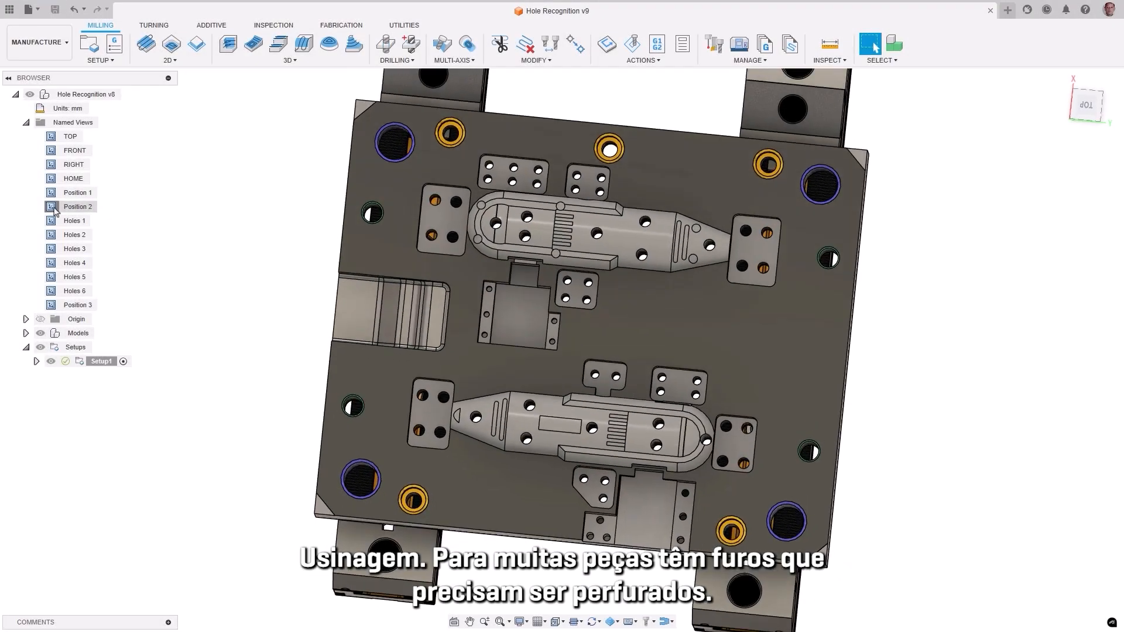
# Step: Examine the plate's holes through the saved views Position 2, Position 3 and Holes 1 to Holes 6
pyautogui.doubleClick(53, 209)
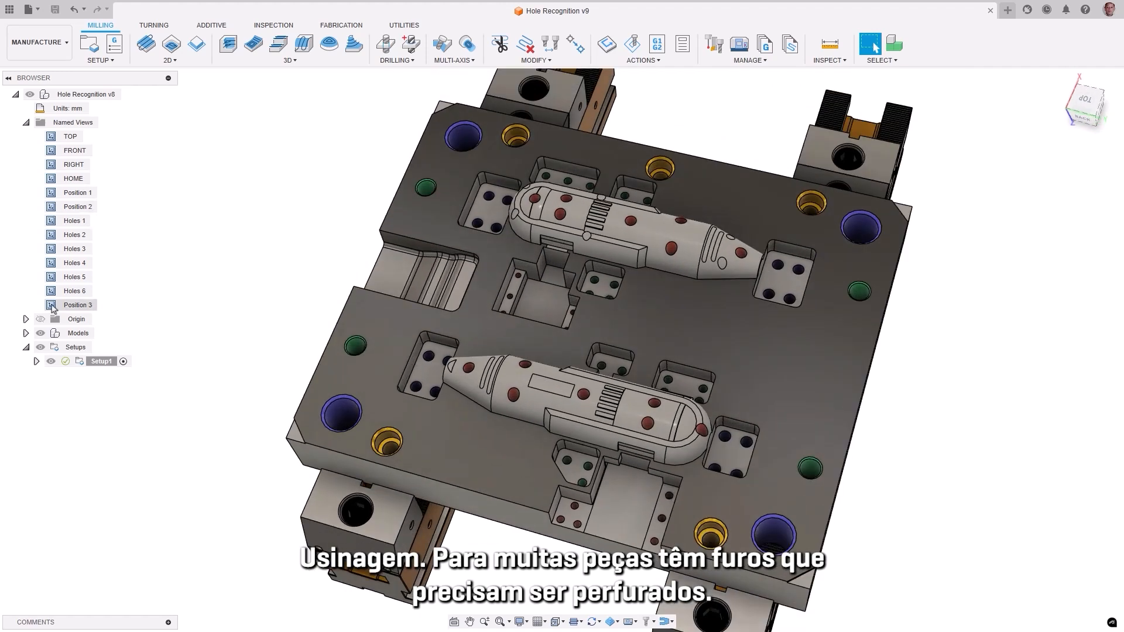
pyautogui.doubleClick(52, 305)
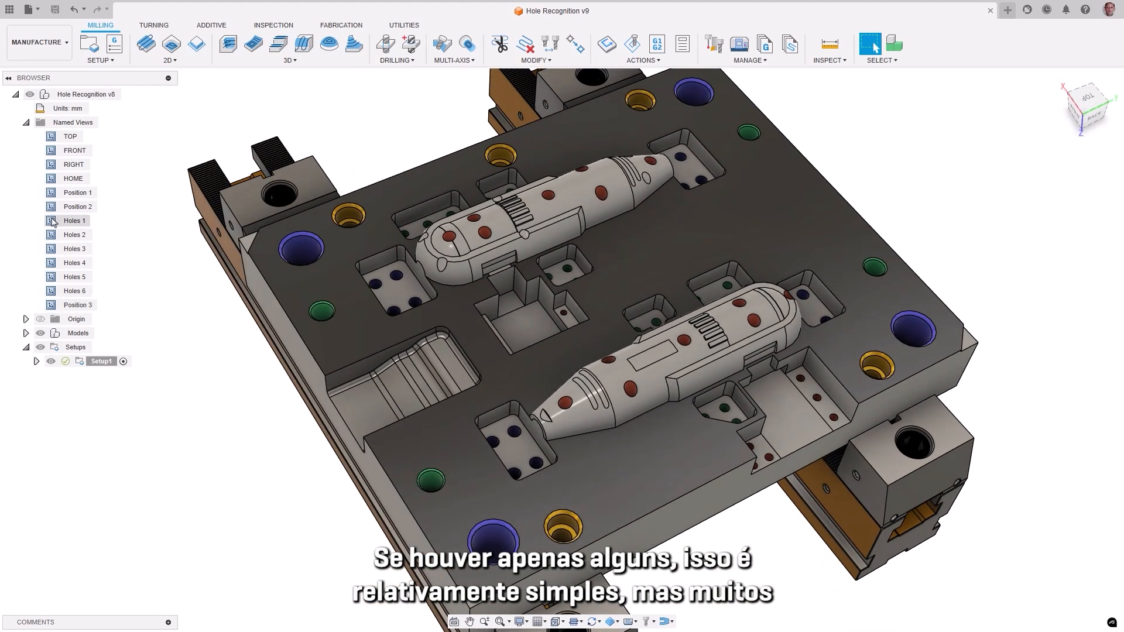
pyautogui.doubleClick(53, 221)
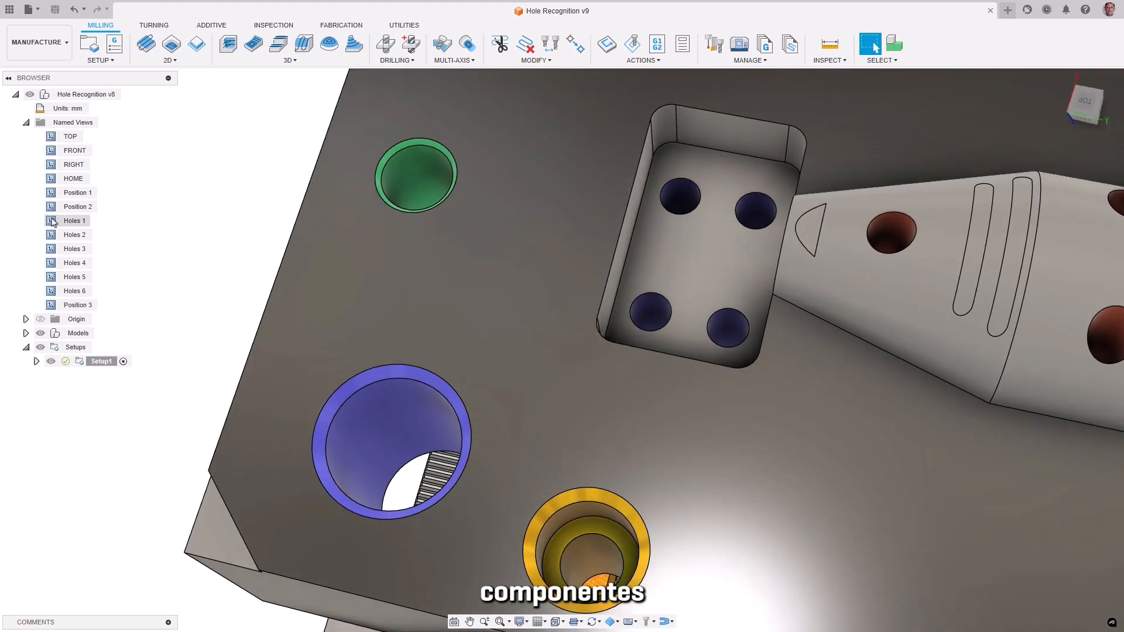
pyautogui.doubleClick(51, 235)
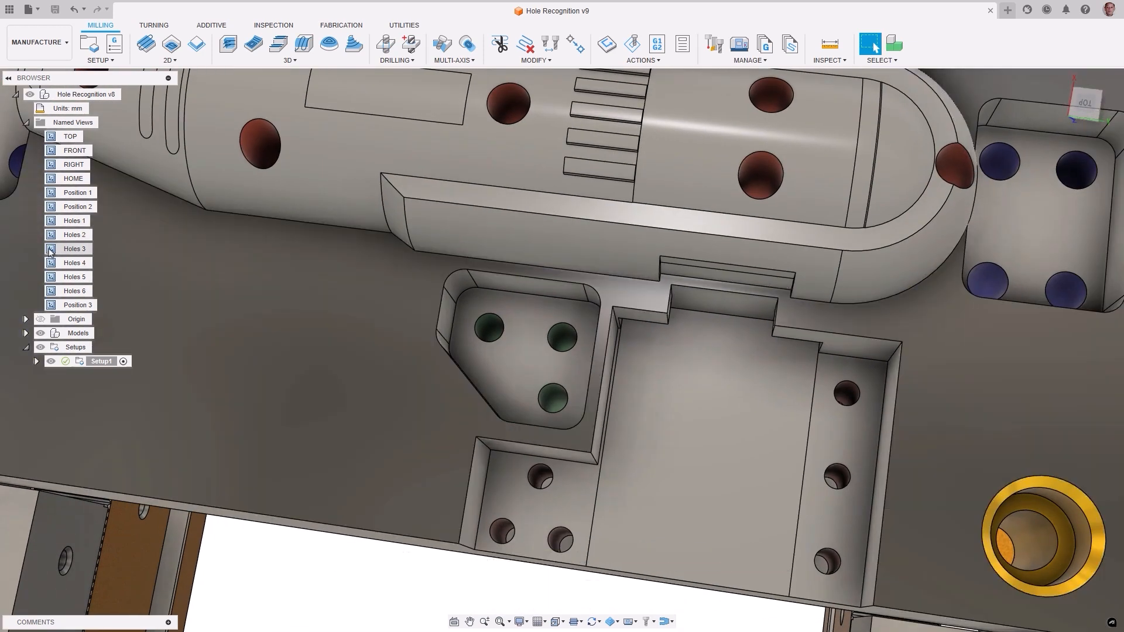
pyautogui.doubleClick(51, 249)
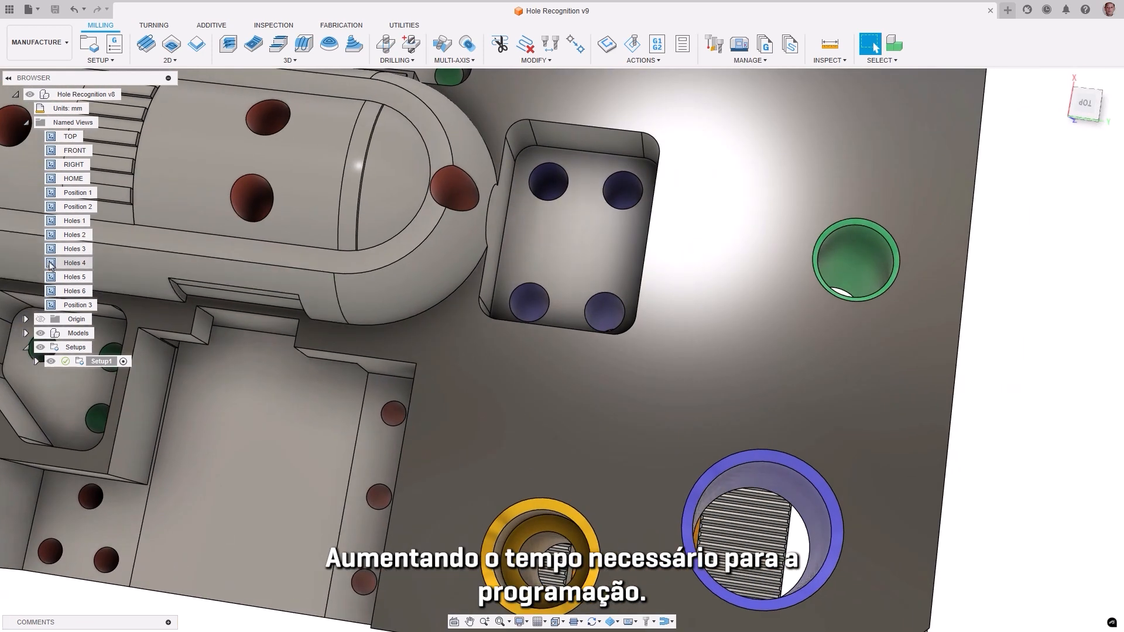
pyautogui.doubleClick(51, 264)
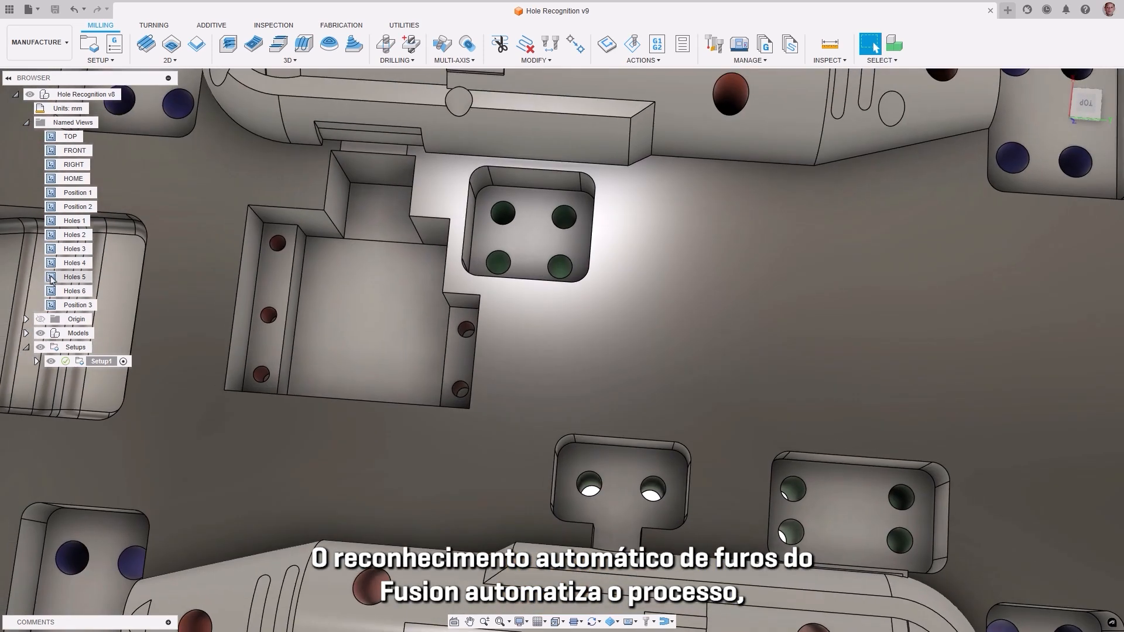
pyautogui.doubleClick(51, 278)
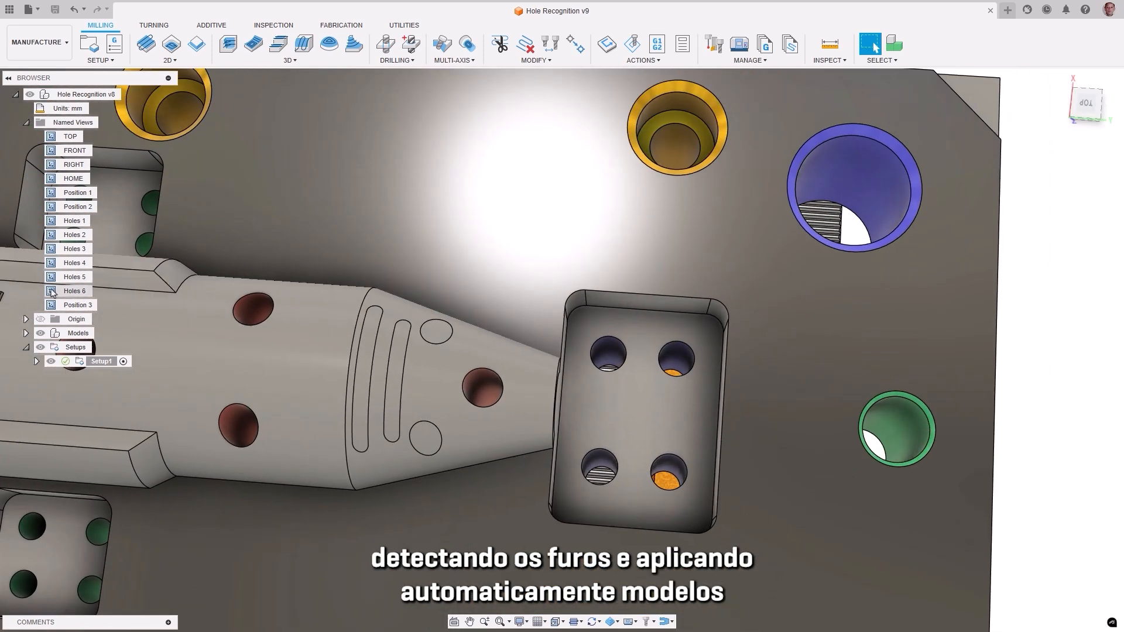
pyautogui.doubleClick(52, 291)
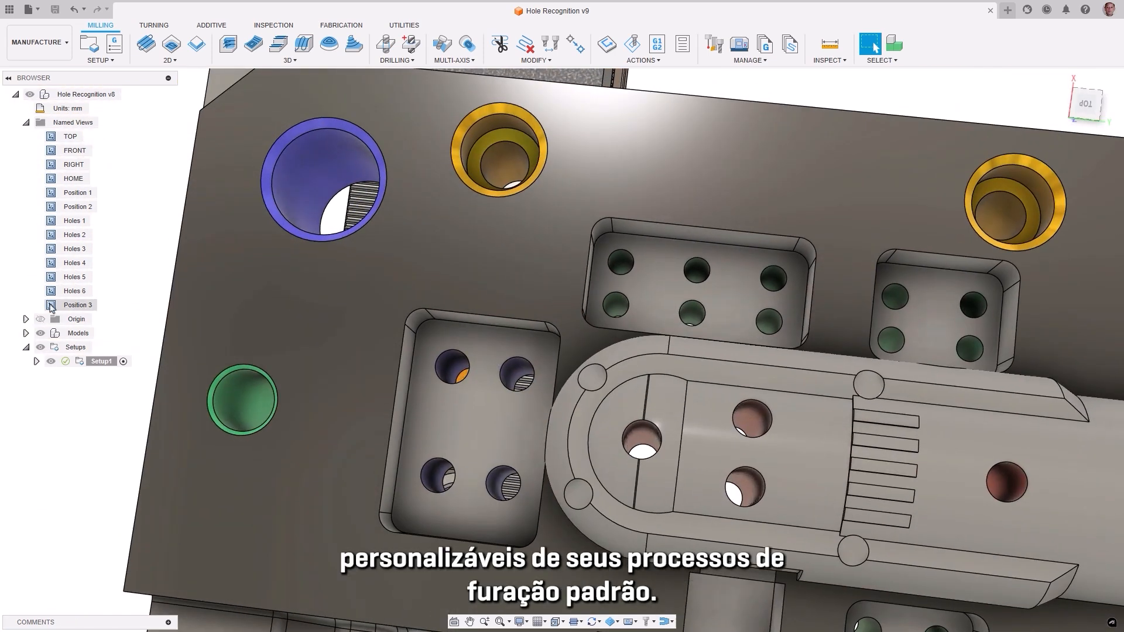
pyautogui.doubleClick(51, 305)
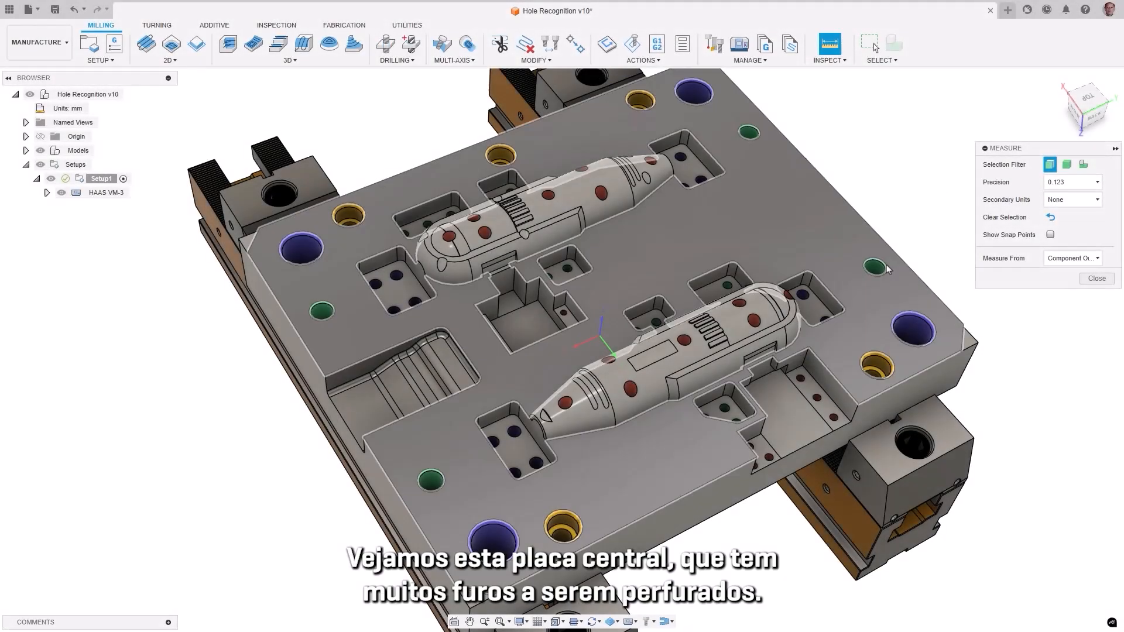
# Step: Measure each of the four green holes near the plate's edges, one after another
pyautogui.click(875, 273)
pyautogui.click(1050, 221)
pyautogui.click(744, 137)
pyautogui.click(1050, 220)
pyautogui.click(427, 487)
pyautogui.click(1051, 219)
pyautogui.click(323, 316)
pyautogui.click(1088, 389)
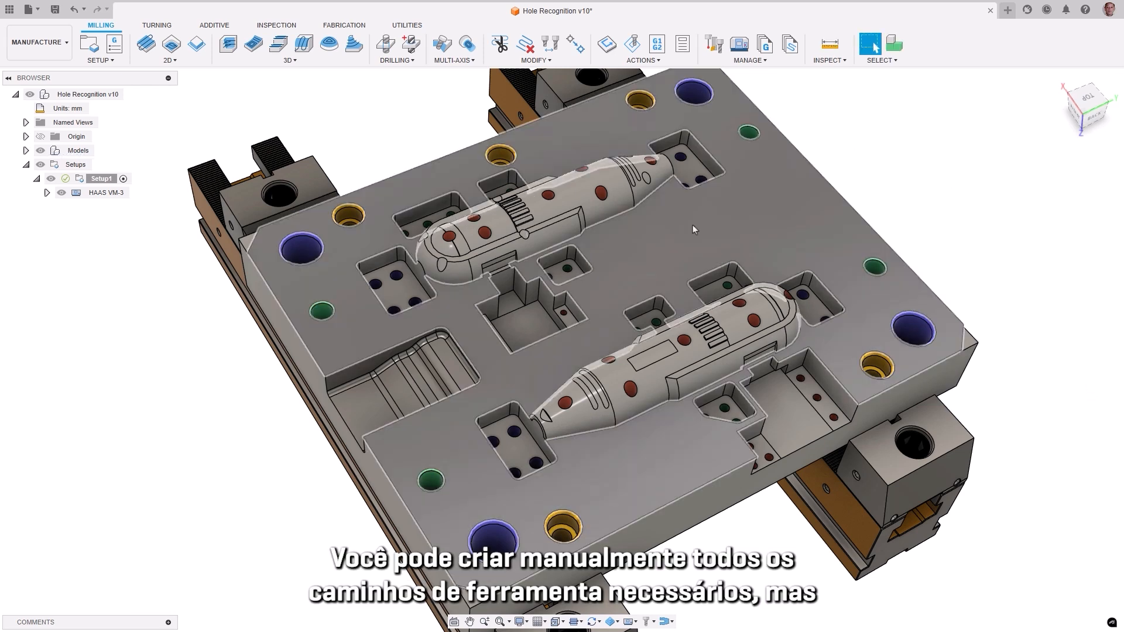
# Step: Create a drill operation with the ∅14mm 118° drill from Hole Making Tools (Metric), filtering the library by 14 mm diameter
pyautogui.click(390, 73)
pyautogui.click(1063, 199)
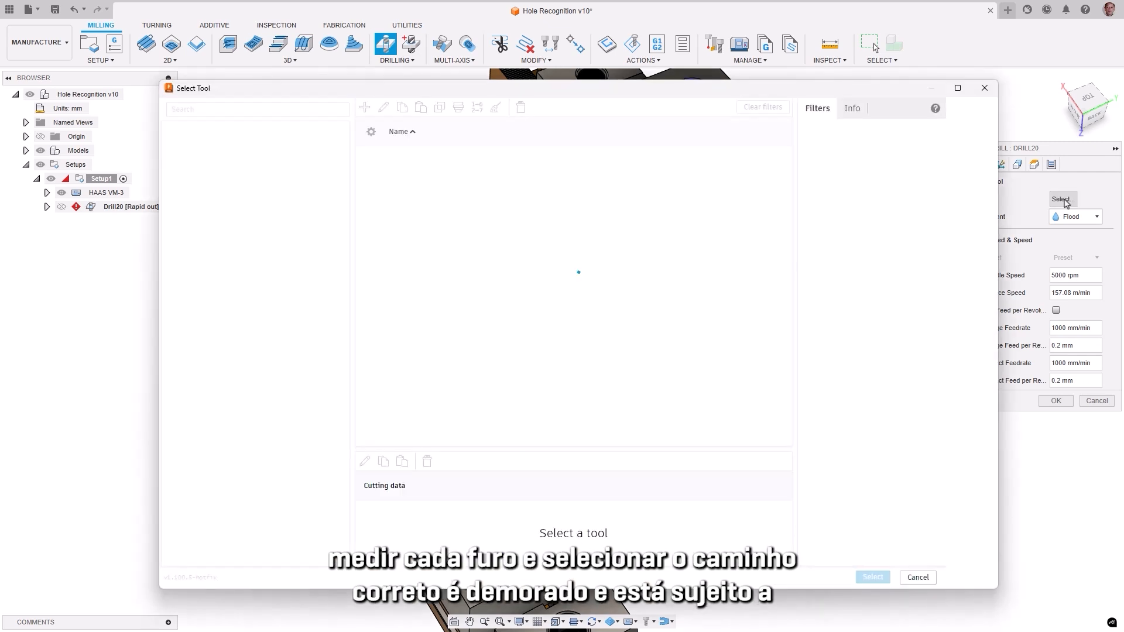
pyautogui.click(200, 398)
pyautogui.click(846, 410)
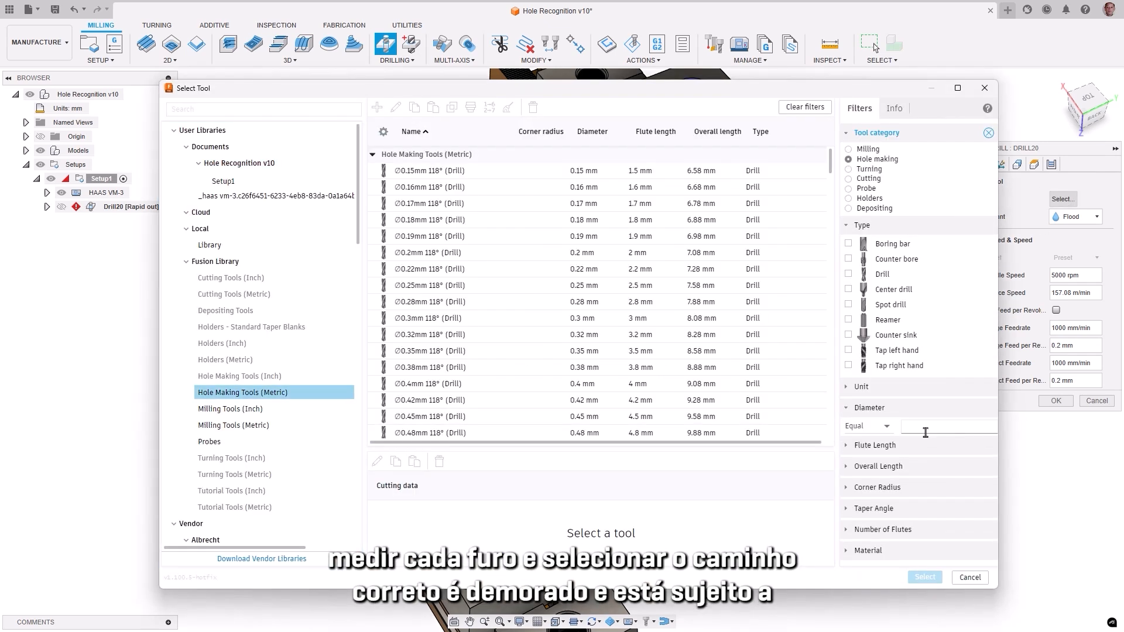
pyautogui.click(910, 427)
pyautogui.write('14')
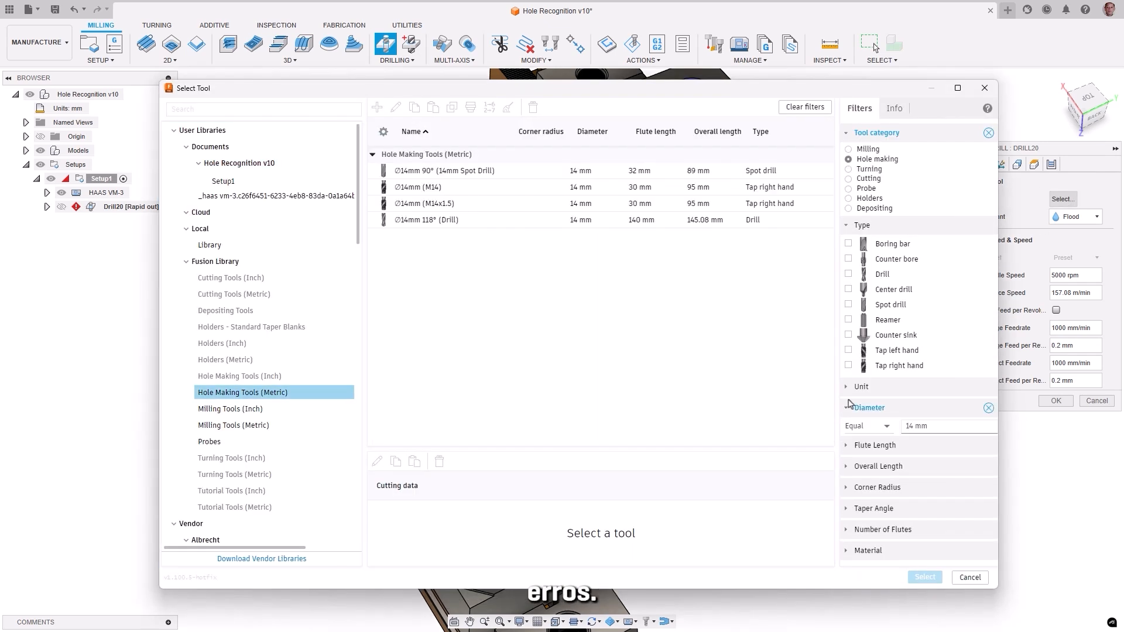
pyautogui.click(414, 220)
pyautogui.click(924, 577)
# Step: Assign the four green holes near the plate's edges as the drill operation's hole faces and generate the toolpath
pyautogui.click(1018, 165)
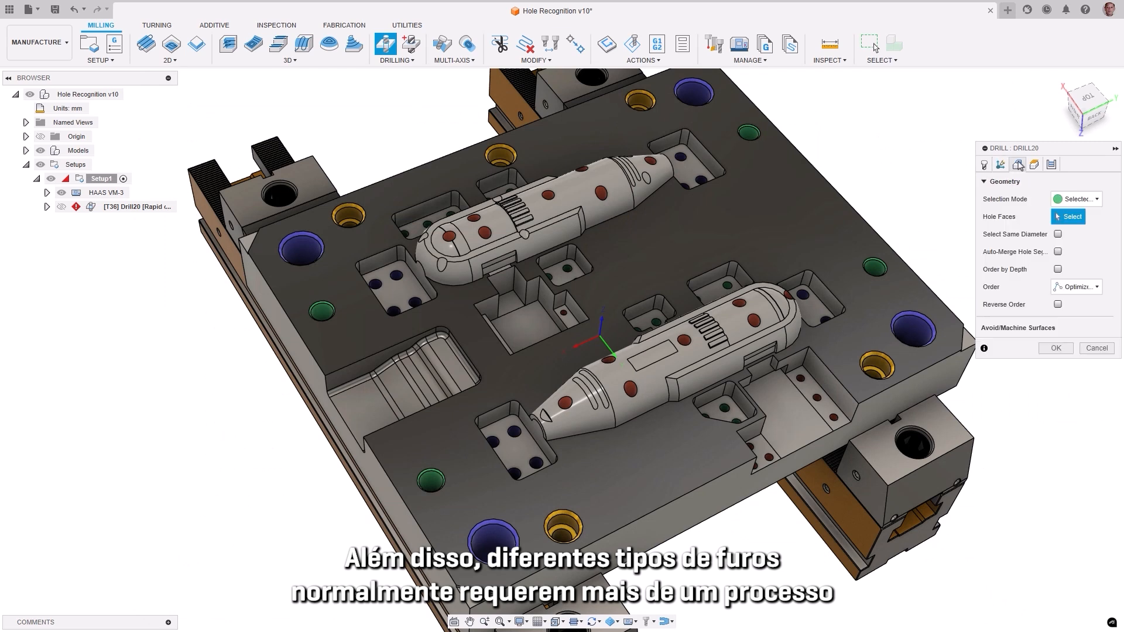
pyautogui.click(749, 134)
pyautogui.click(322, 311)
pyautogui.click(431, 480)
pyautogui.click(1034, 165)
pyautogui.click(1052, 165)
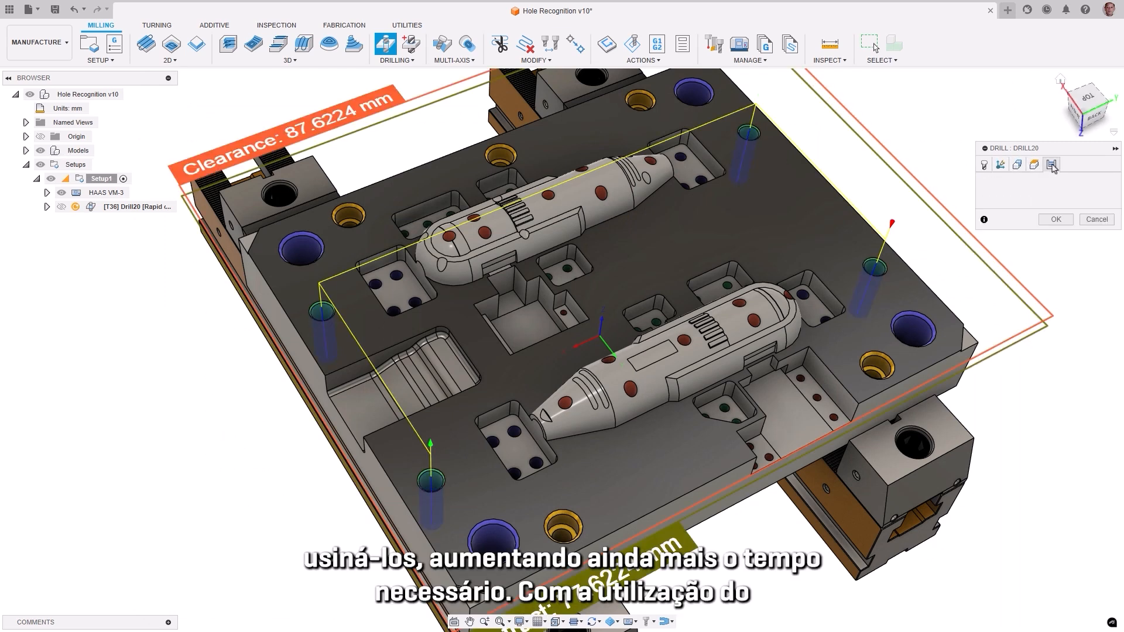
pyautogui.click(1052, 222)
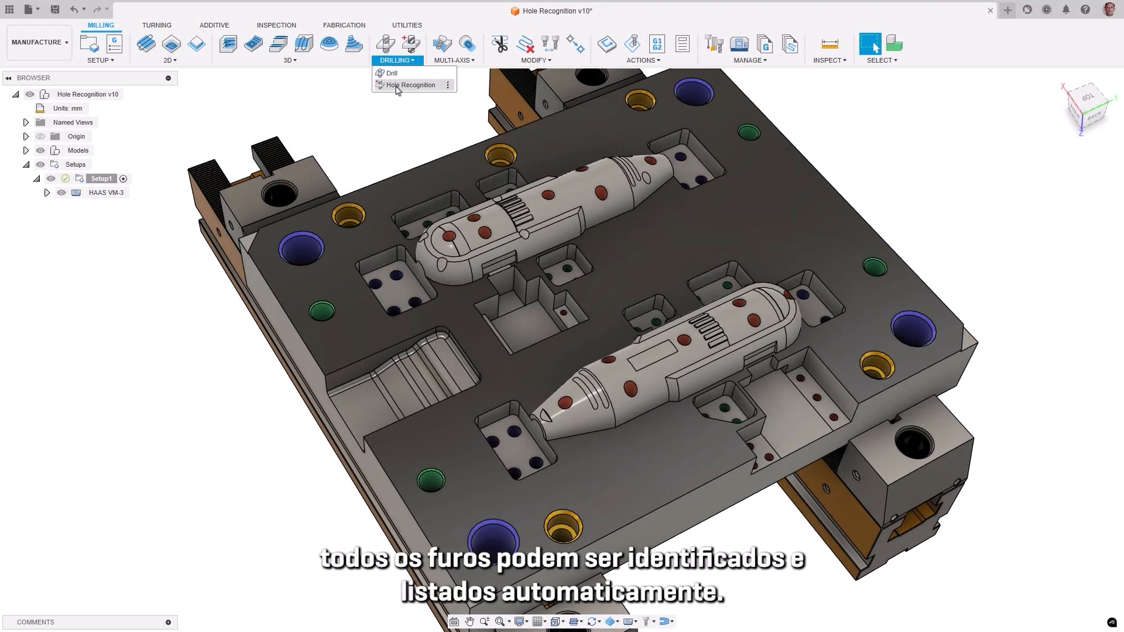
# Step: Run Hole Recognition on Setup1 and highlight several of the hole groups to locate them on the plate
pyautogui.click(402, 85)
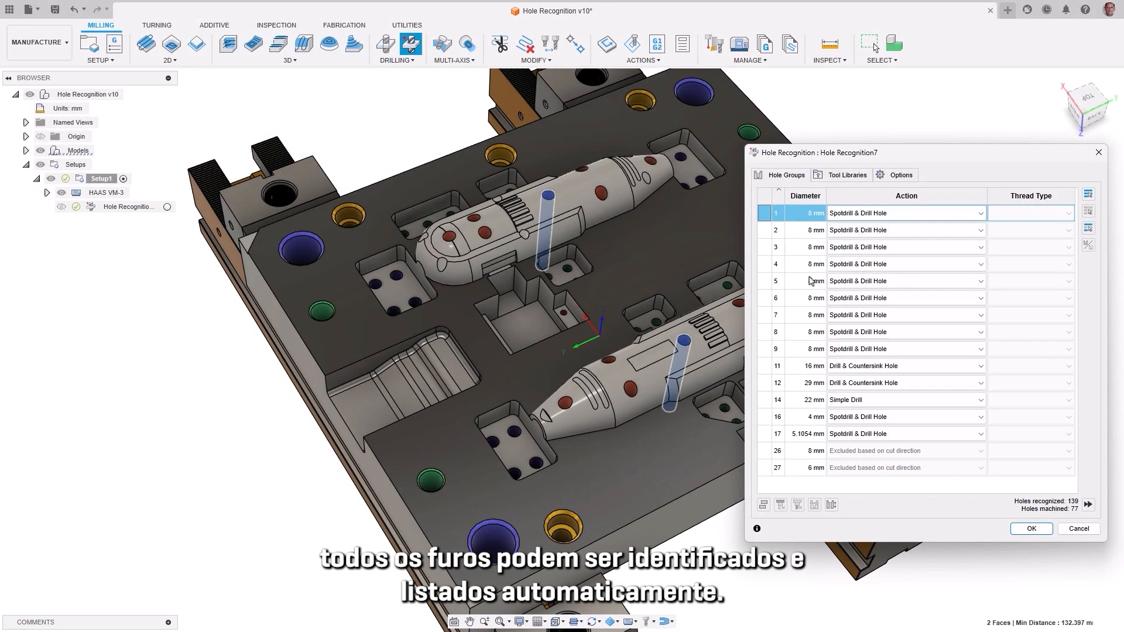
pyautogui.click(810, 281)
pyautogui.click(804, 366)
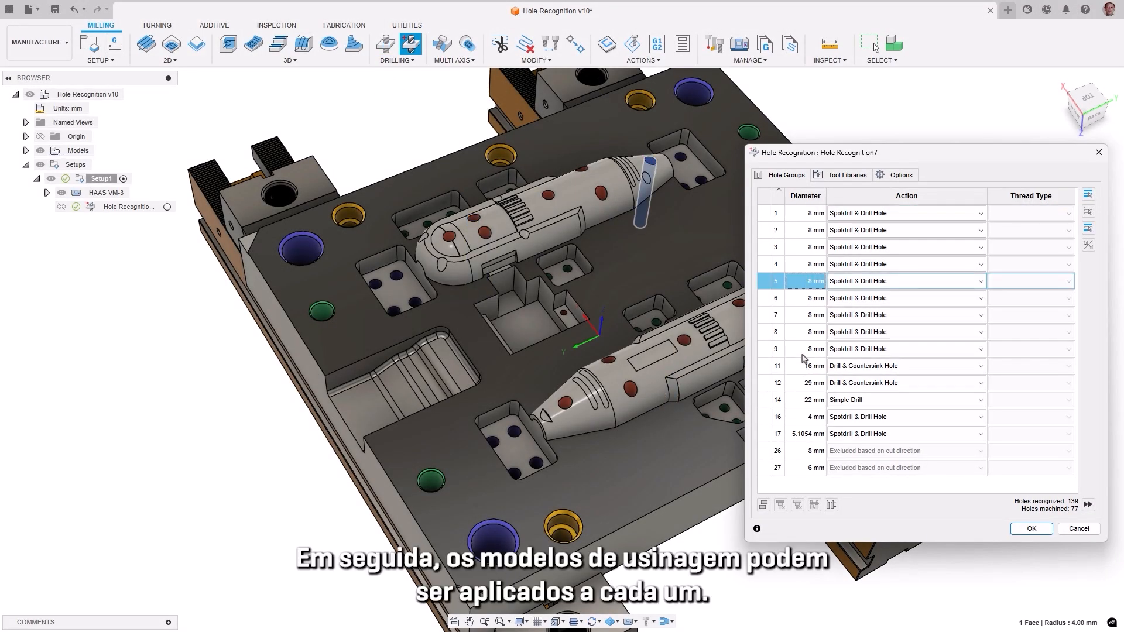
pyautogui.click(801, 387)
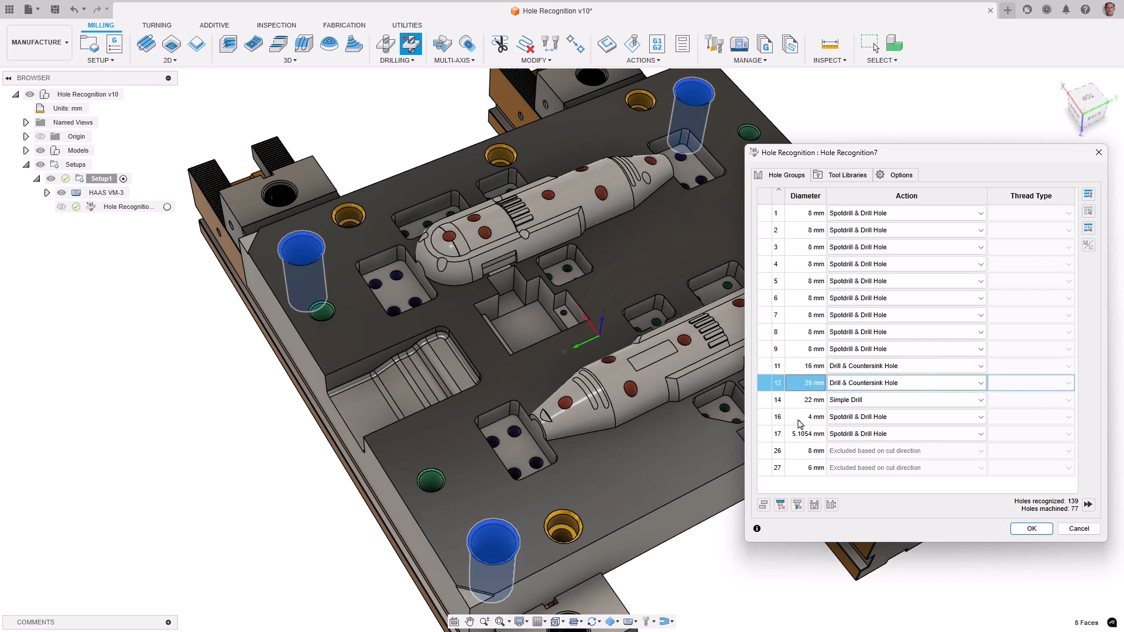
pyautogui.click(798, 417)
pyautogui.click(799, 469)
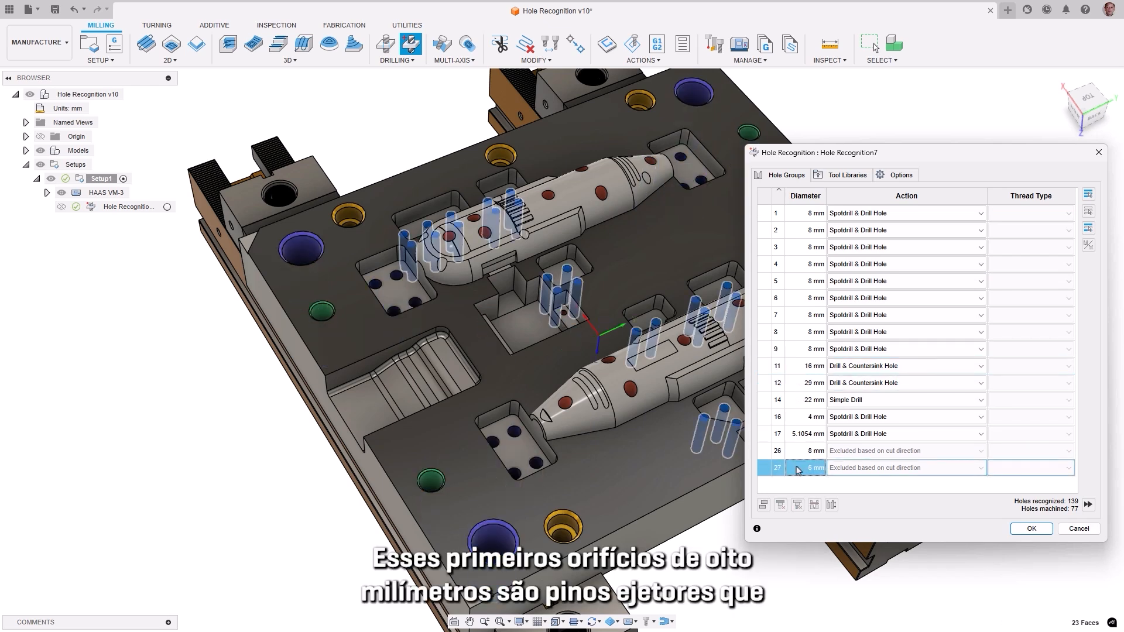
# Step: Flip the hole direction of the 8 mm ejector pin hole groups 1 through 9
pyautogui.click(806, 214)
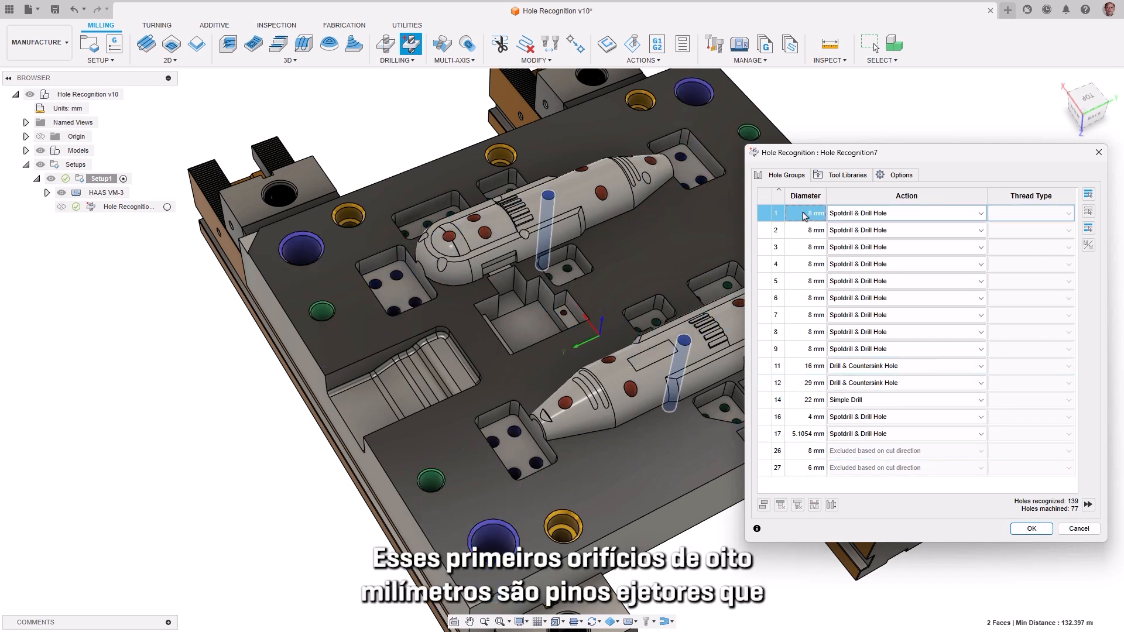
pyautogui.keyDown('shift'); pyautogui.click(798, 350); pyautogui.keyUp('shift')
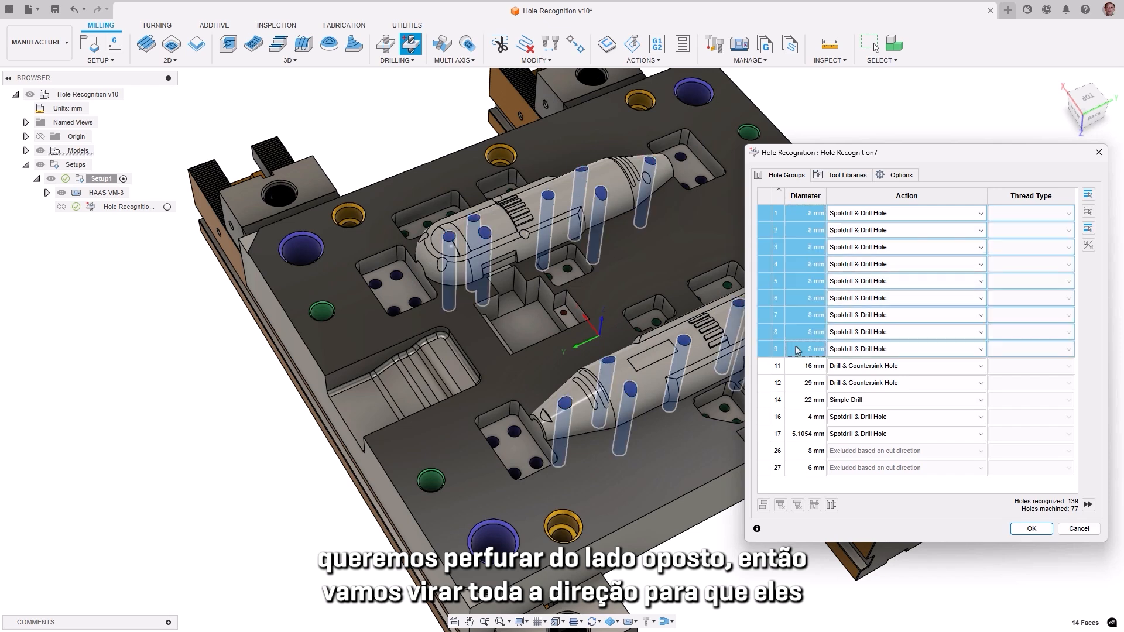
pyautogui.rightClick(798, 350)
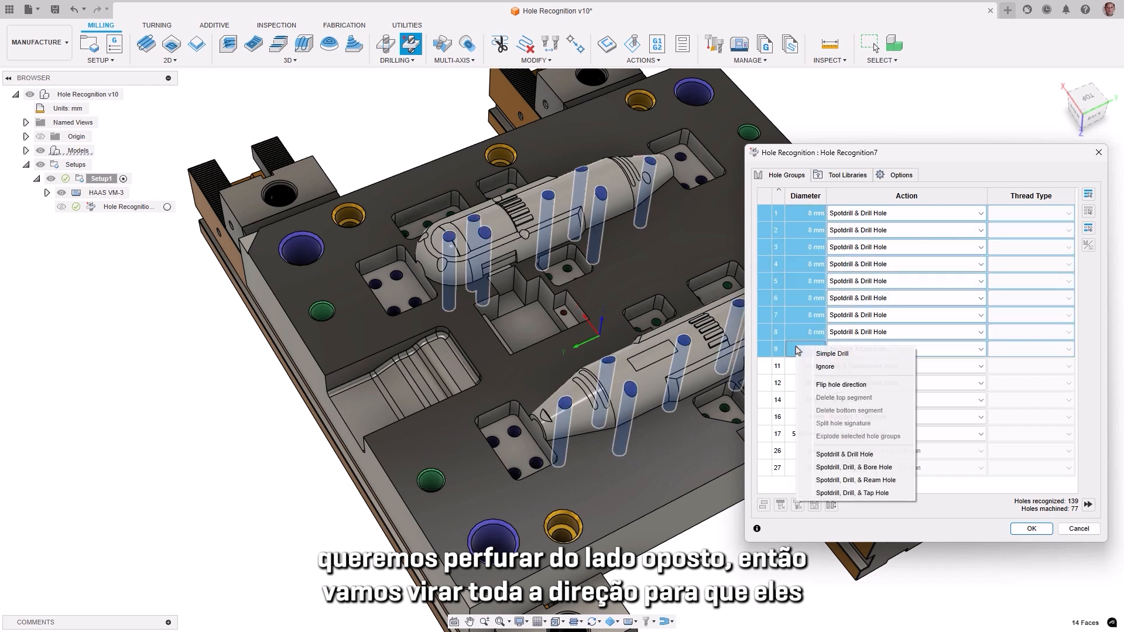
pyautogui.click(820, 385)
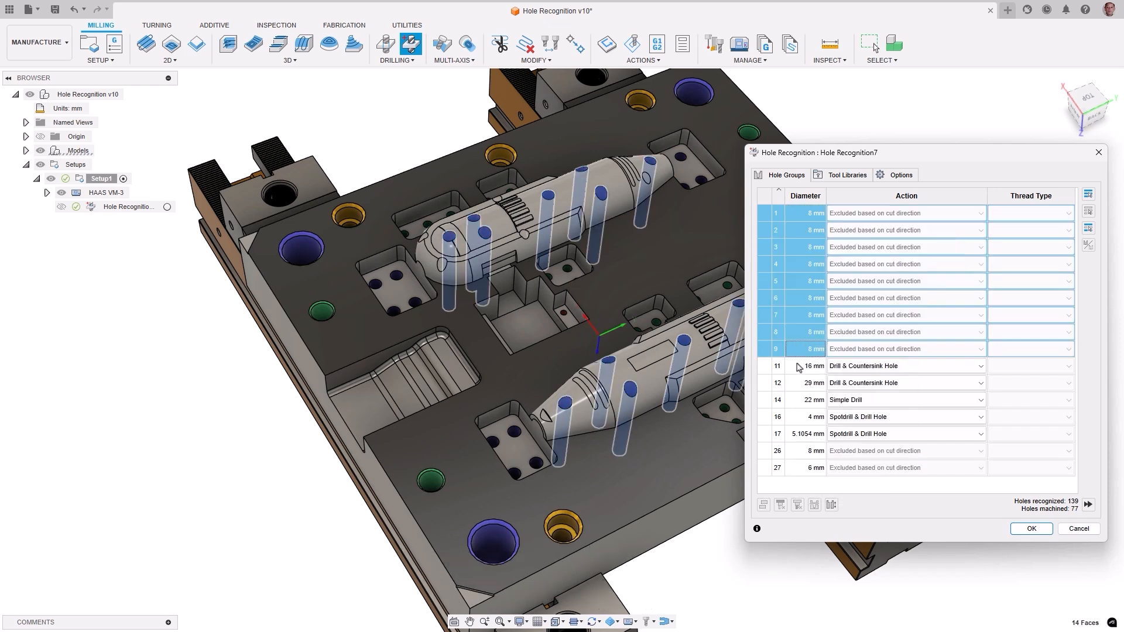
# Step: Check the 16 mm hole group and set the action of the 29 mm guide pin holes to Ignore
pyautogui.click(799, 367)
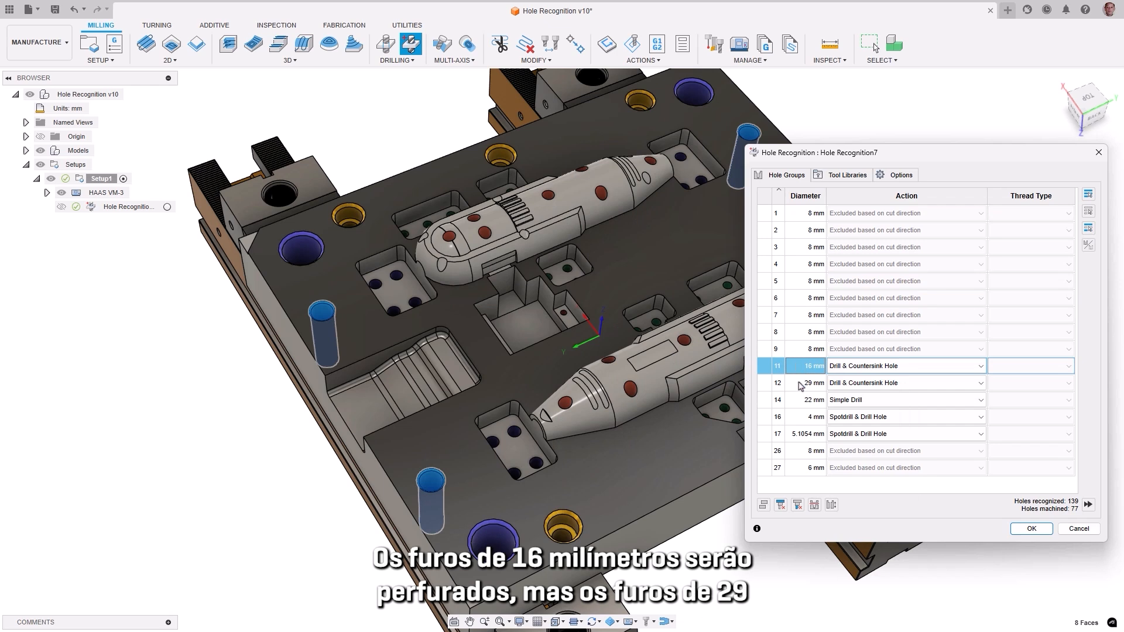
pyautogui.click(801, 385)
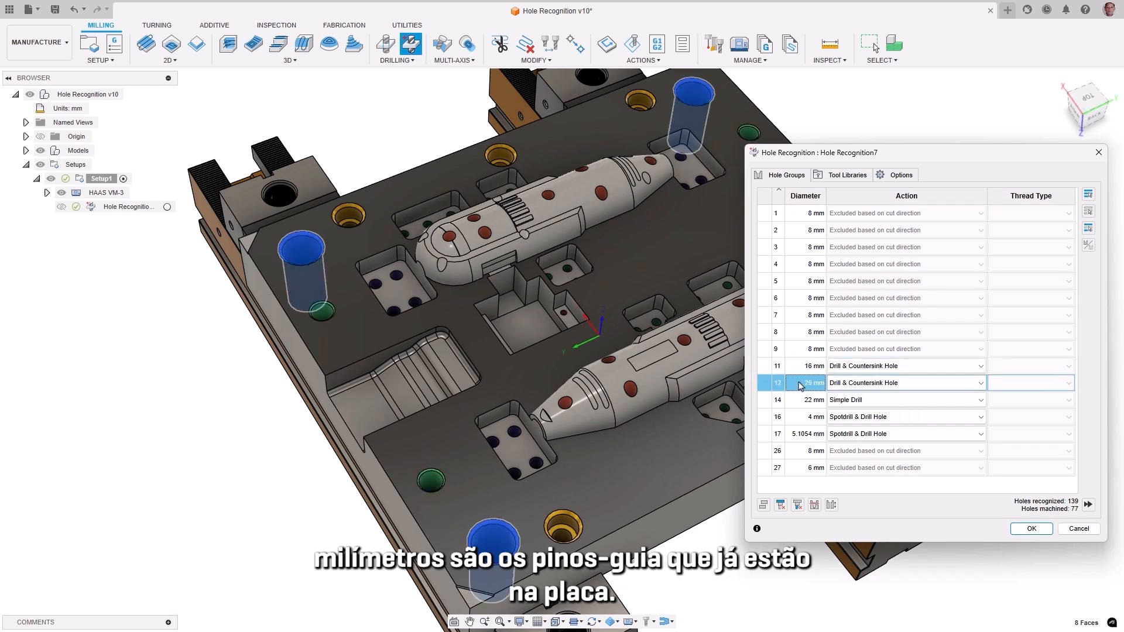
pyautogui.click(902, 384)
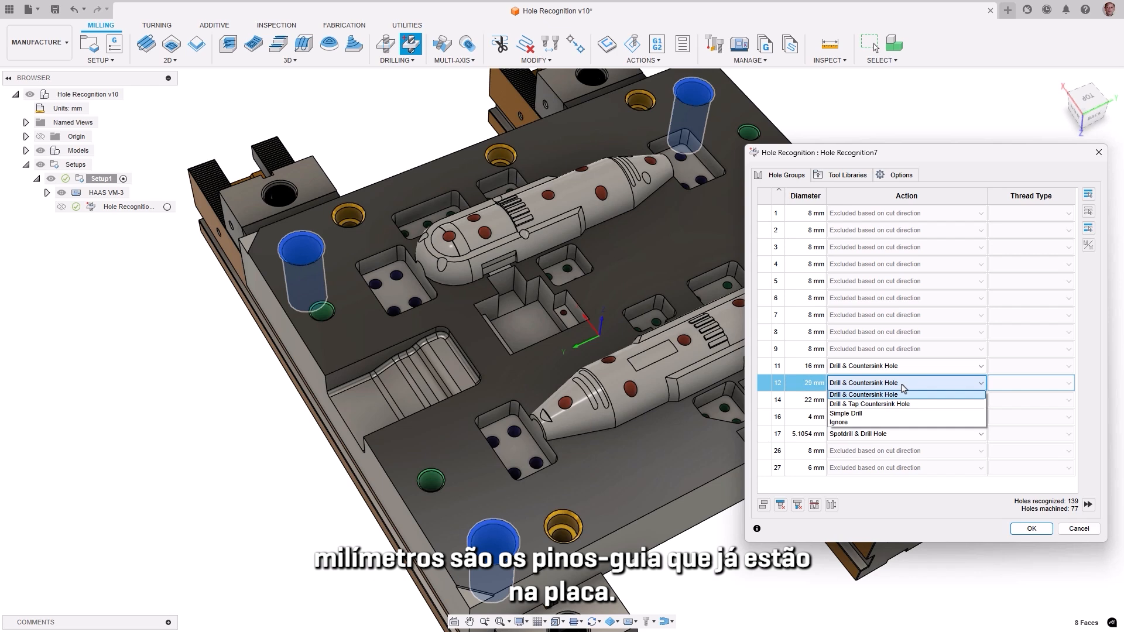
pyautogui.click(877, 423)
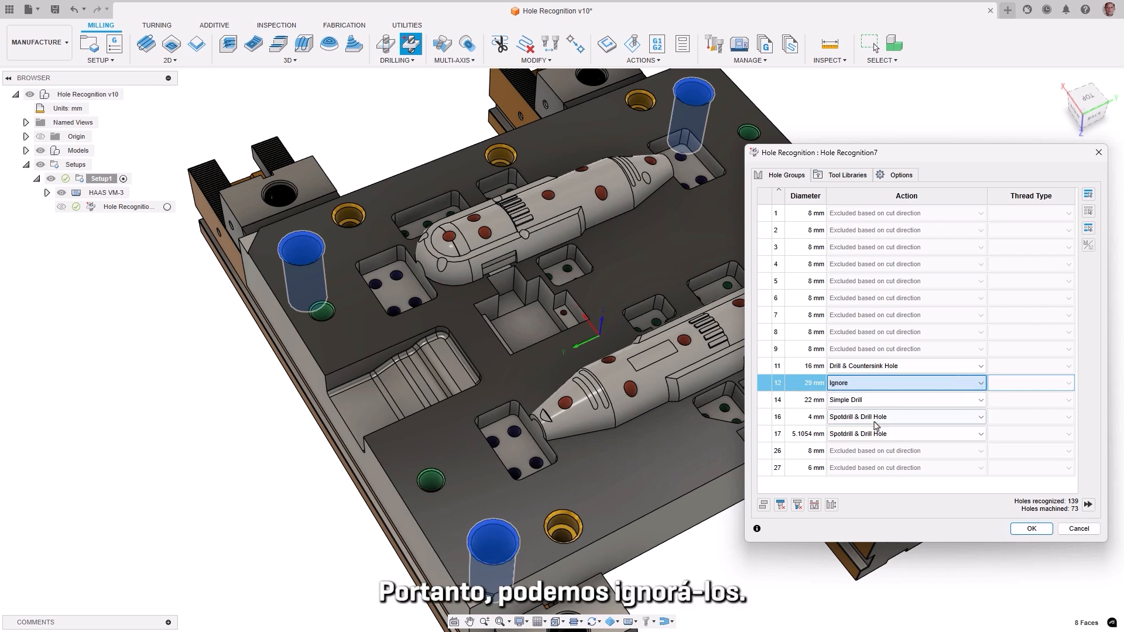
# Step: Check the 22 mm group and set the 4 mm holes to Spotdrill, Drill, & Tap Hole with thread type M4x0.7
pyautogui.click(795, 403)
pyautogui.click(795, 418)
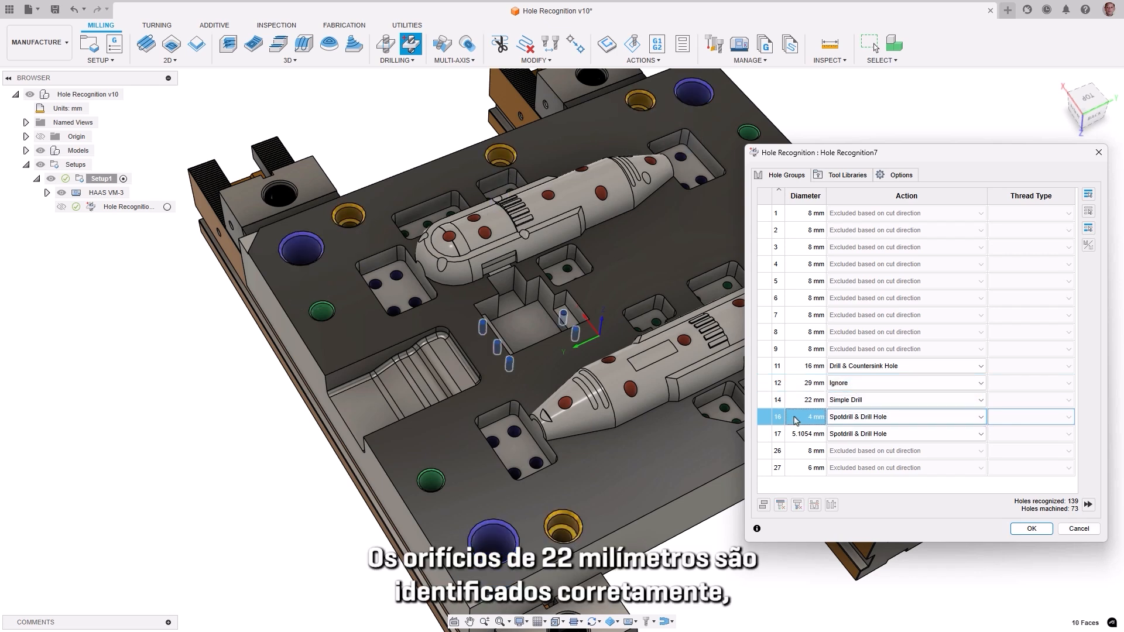
pyautogui.click(855, 457)
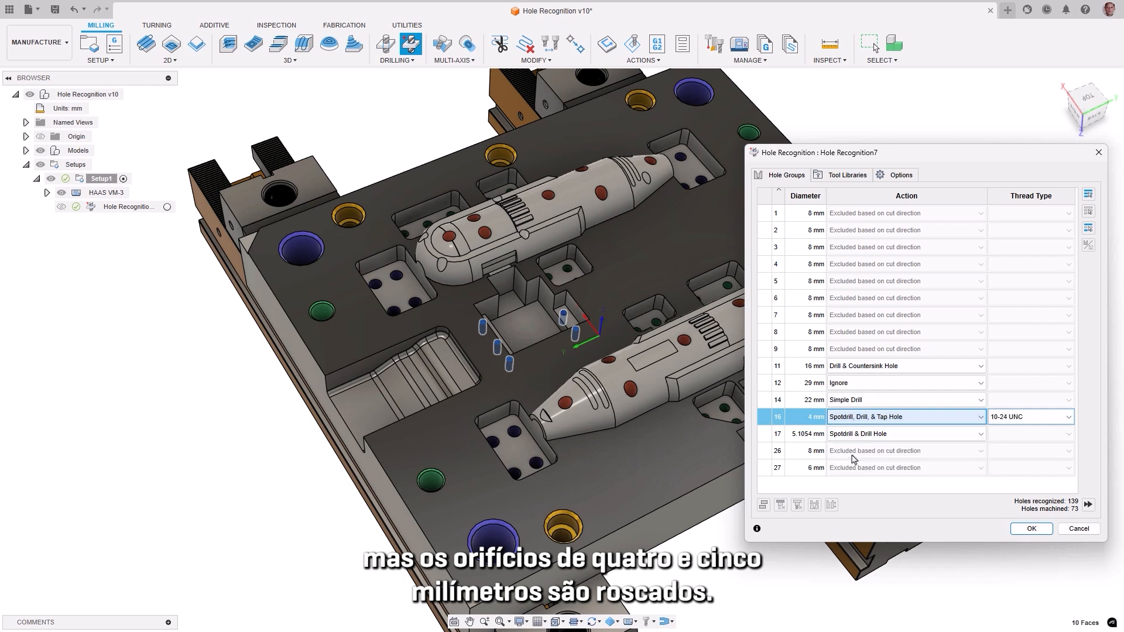
pyautogui.click(1051, 420)
pyautogui.click(1025, 464)
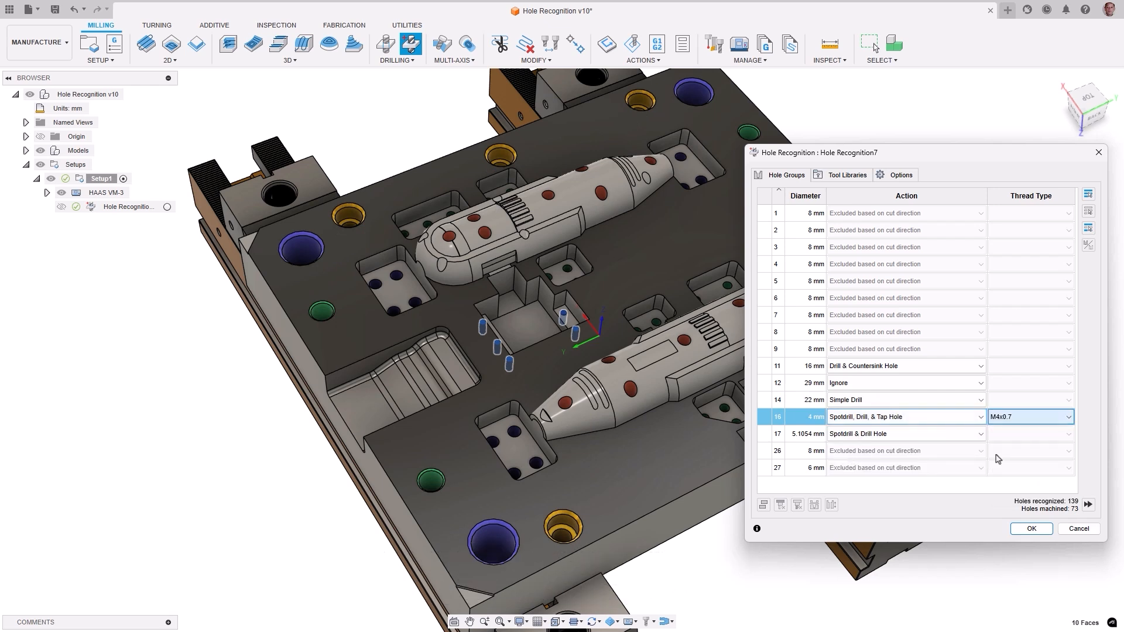
# Step: Set the 5.1054 mm holes to Spotdrill, Drill, & Tap Hole with thread type M6x1, and highlight the 8 mm group 26
pyautogui.click(892, 435)
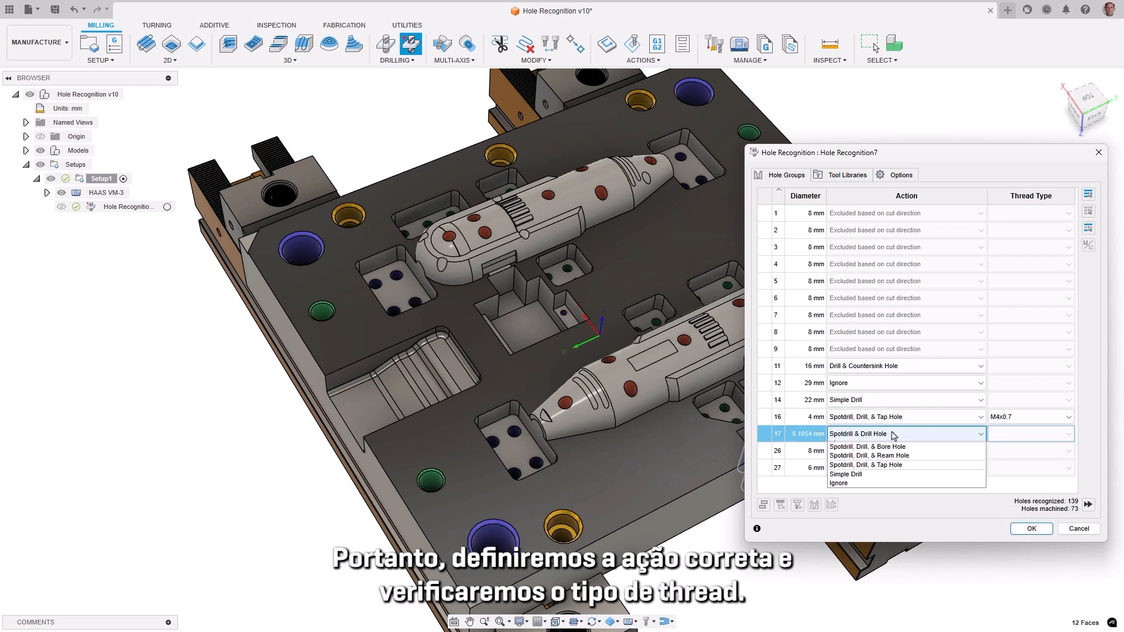
pyautogui.click(866, 466)
pyautogui.click(1039, 439)
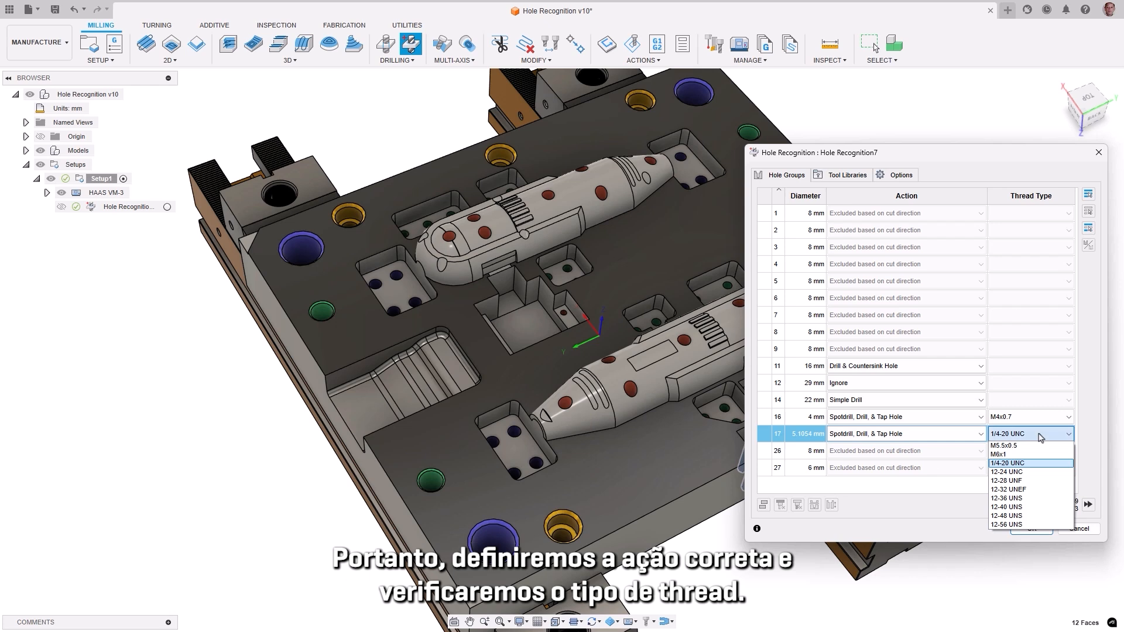
pyautogui.click(1008, 456)
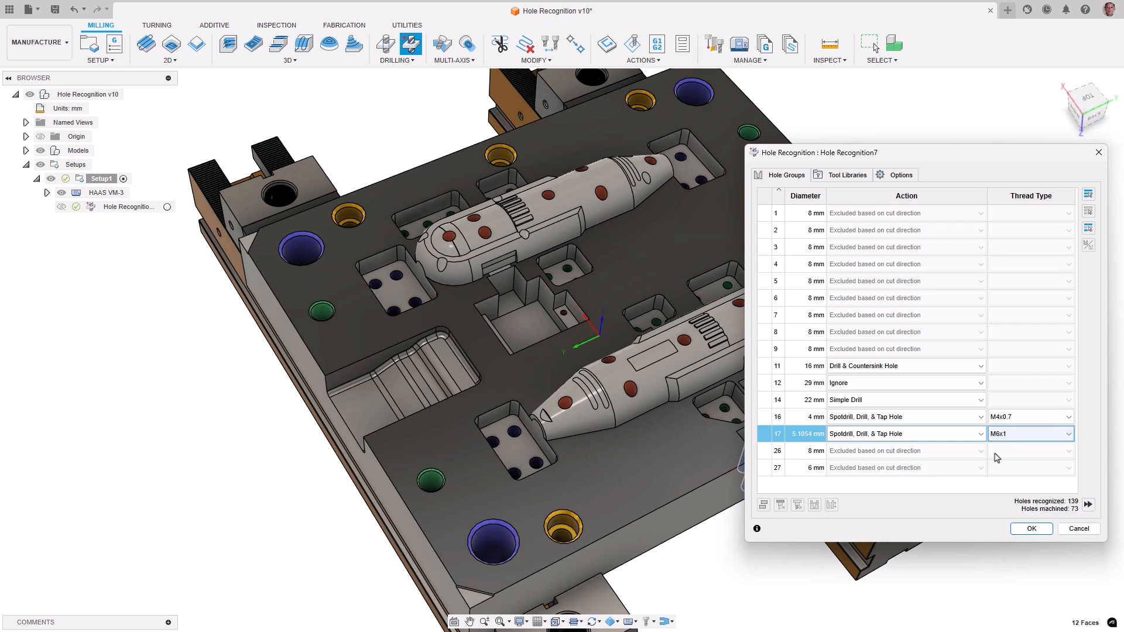
pyautogui.click(803, 454)
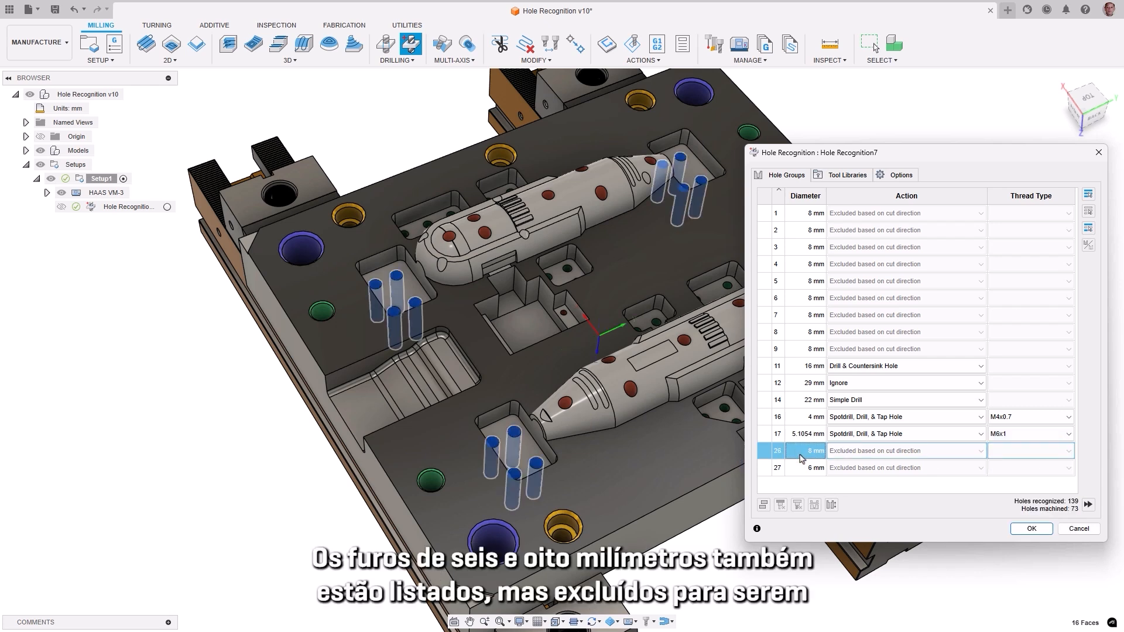
# Step: Flip the hole direction of the 8 mm hole group 26 and the 6 mm hole group 27
pyautogui.keyDown('shift'); pyautogui.click(799, 468); pyautogui.keyUp('shift')
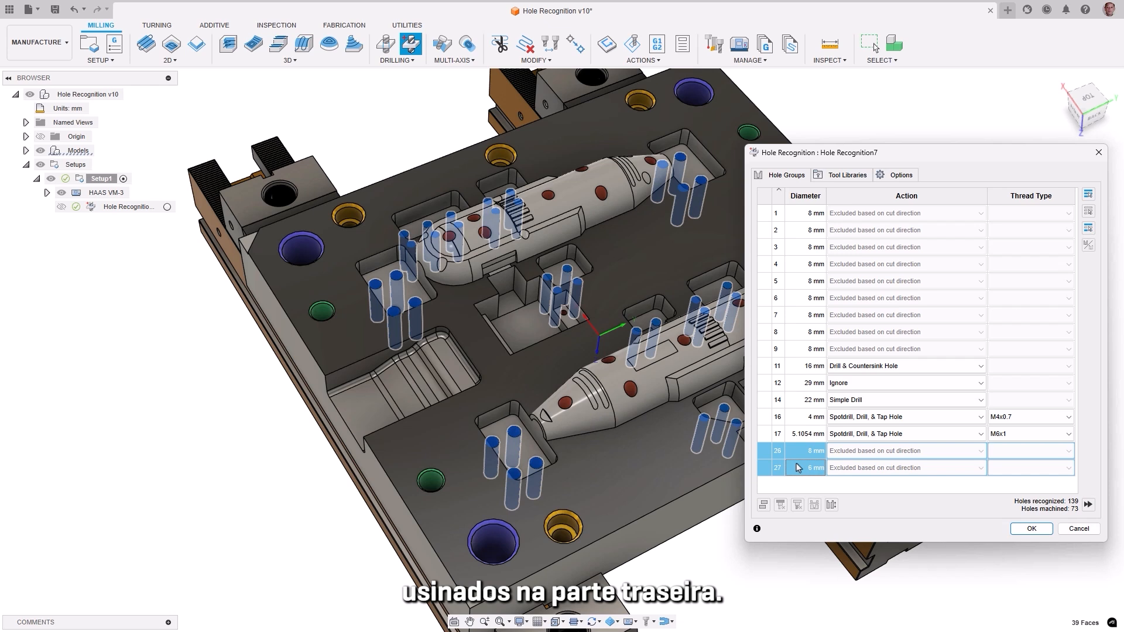
pyautogui.rightClick(799, 468)
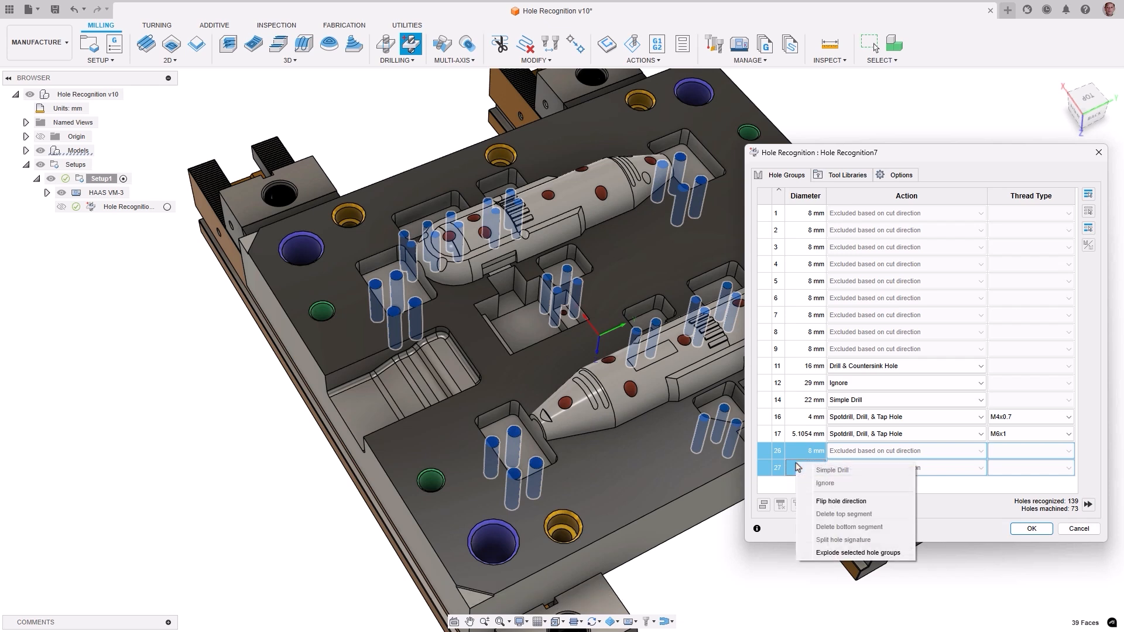
pyautogui.click(821, 501)
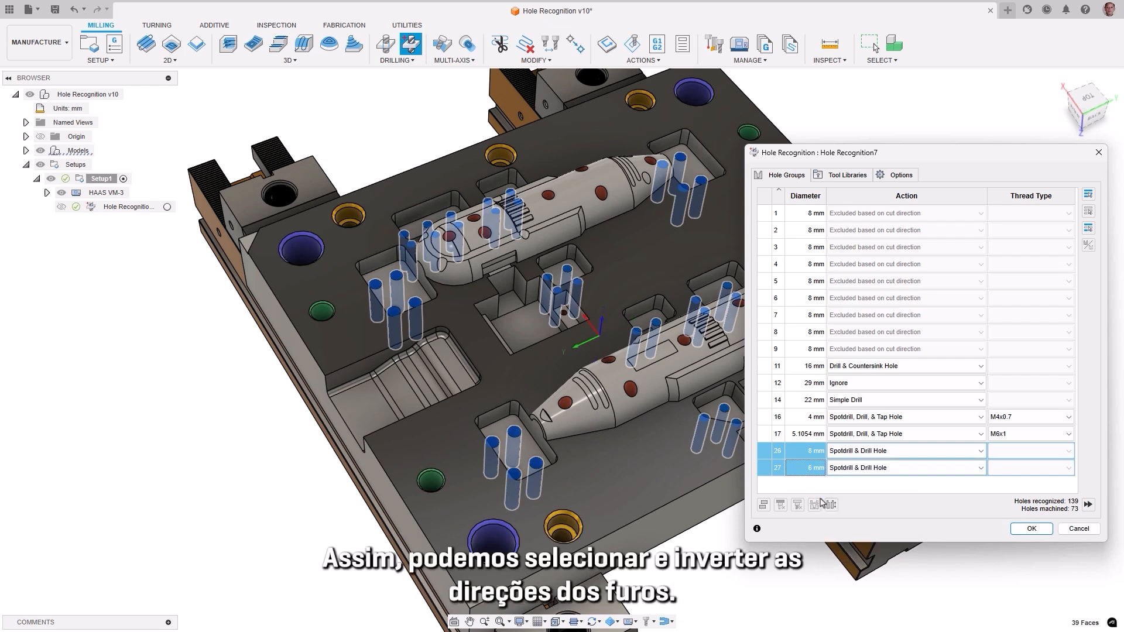
# Step: Review the tool libraries and additional options of the hole recognition, and apply it to create the drilling toolpaths
pyautogui.click(836, 177)
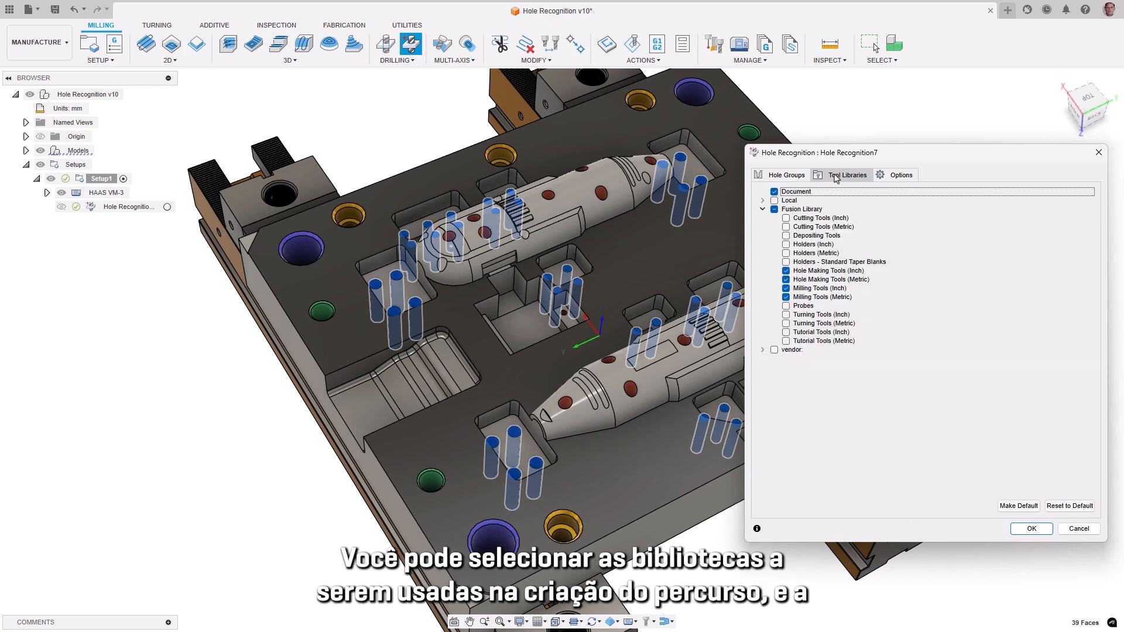
pyautogui.click(894, 176)
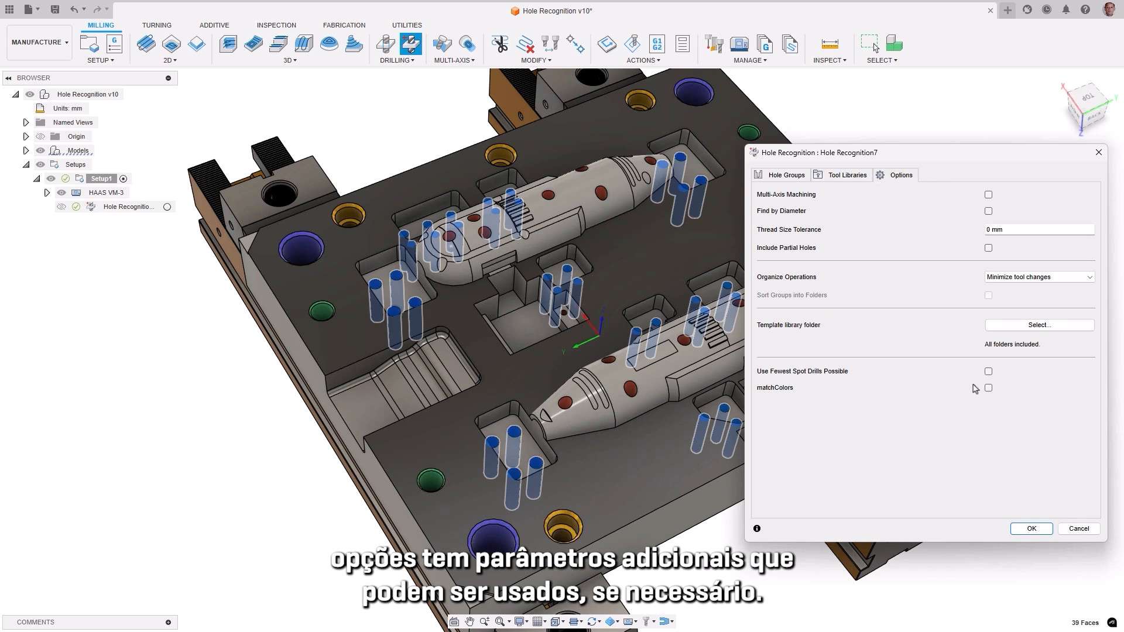
pyautogui.click(1034, 529)
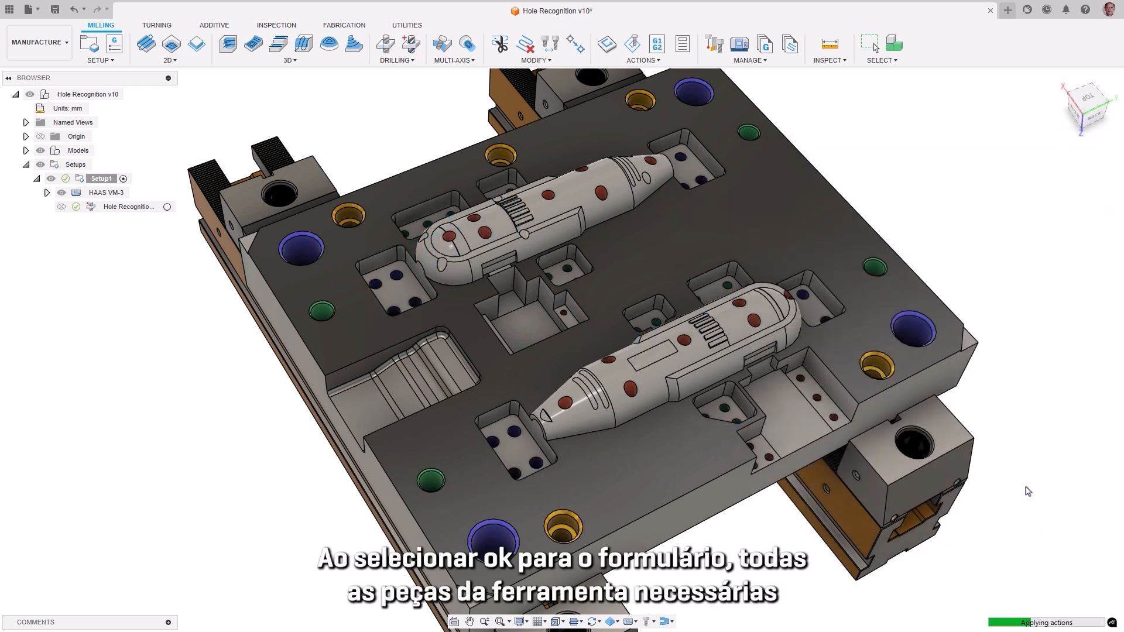
# Step: Examine each generated hole toolpath in turn, from the T42 spotdrill operation to the T13 drill operation
pyautogui.click(102, 221)
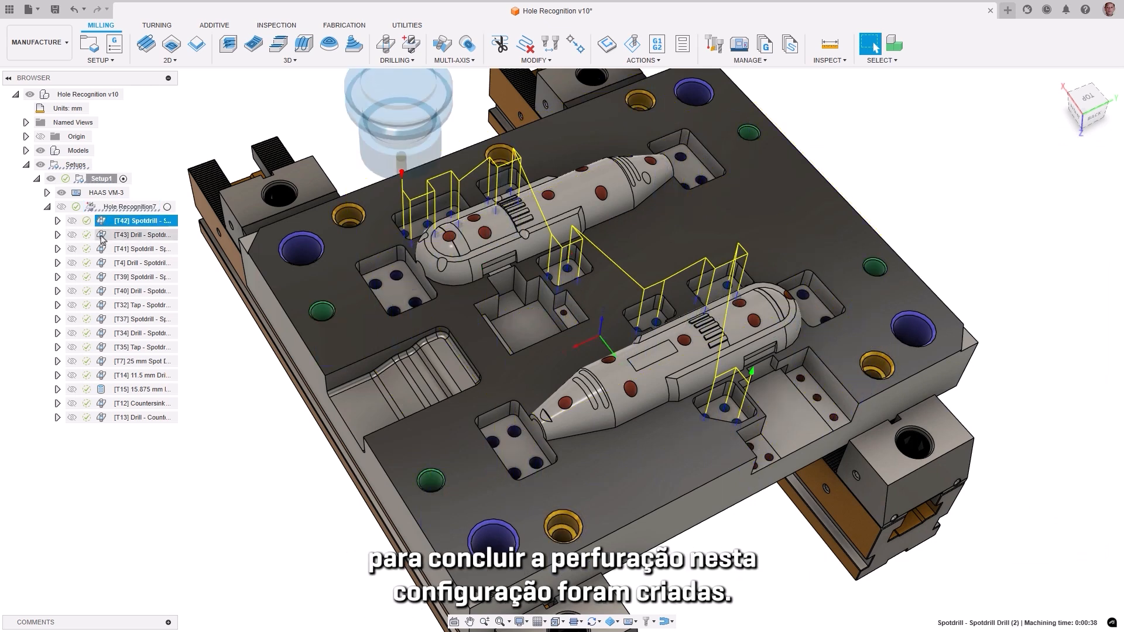
pyautogui.click(102, 235)
pyautogui.click(102, 249)
pyautogui.click(102, 263)
pyautogui.click(101, 277)
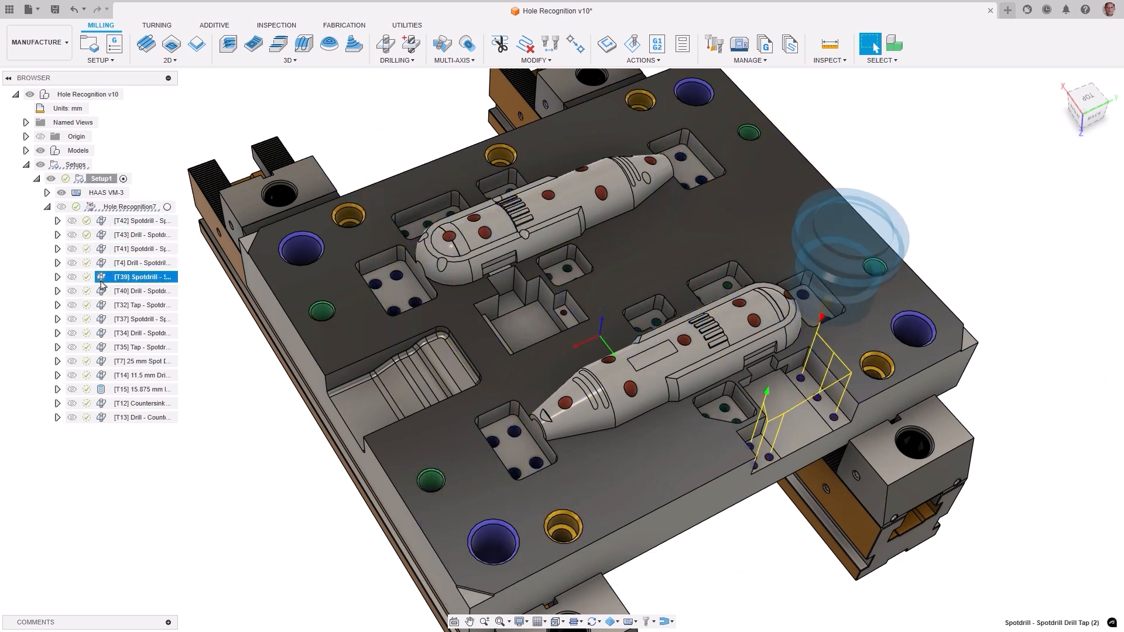
pyautogui.click(102, 291)
pyautogui.click(102, 305)
pyautogui.click(102, 320)
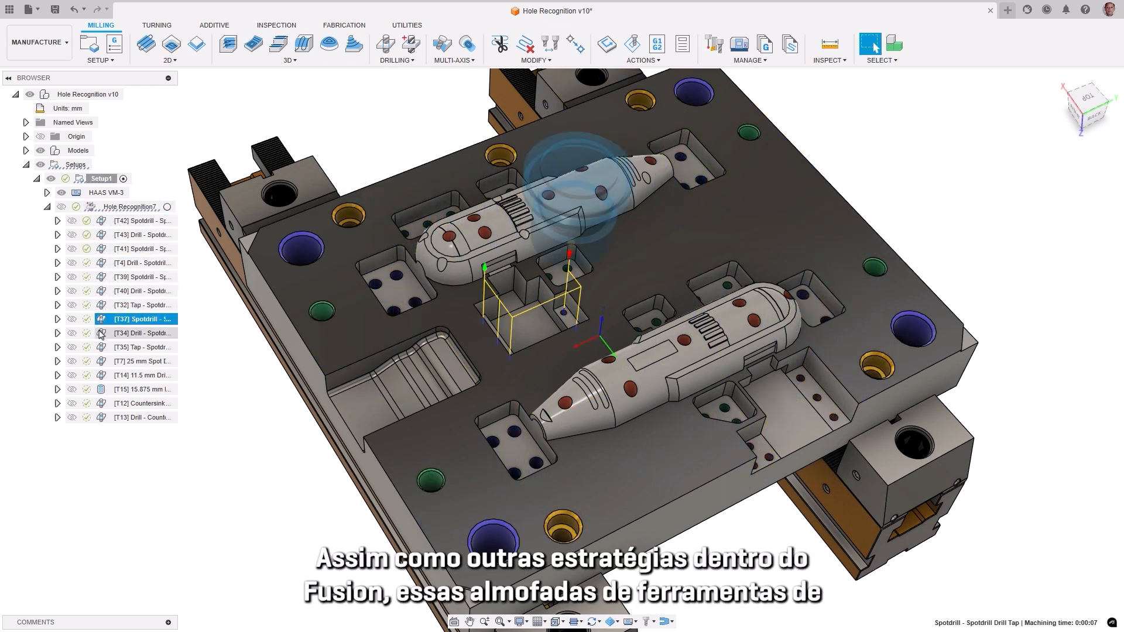
pyautogui.click(102, 333)
pyautogui.click(102, 347)
pyautogui.click(102, 361)
pyautogui.click(102, 376)
pyautogui.click(102, 389)
pyautogui.click(102, 403)
pyautogui.click(102, 418)
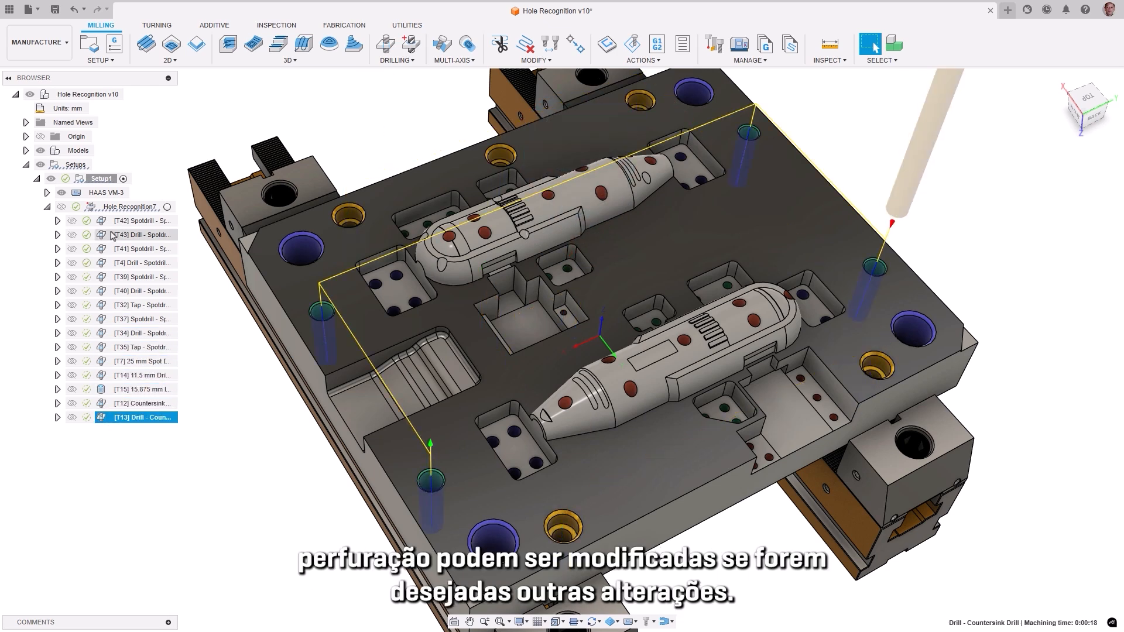
pyautogui.click(92, 209)
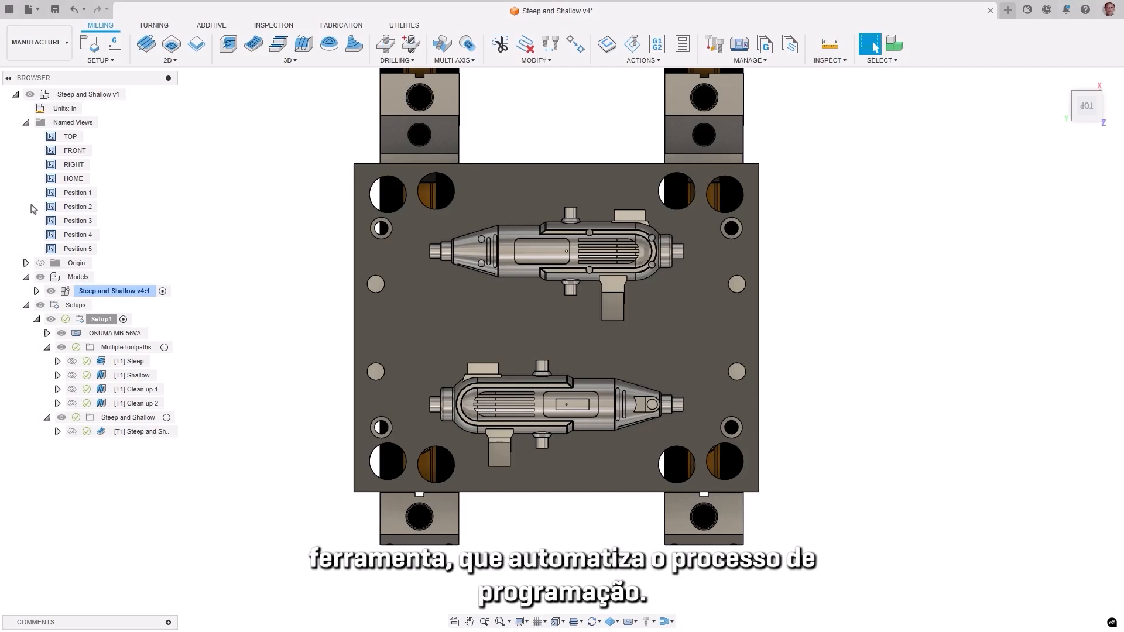
# Step: Examine the Steep and Shallow mould cavity in named views Position 2 through Position 5, and return to Position 2
pyautogui.doubleClick(50, 208)
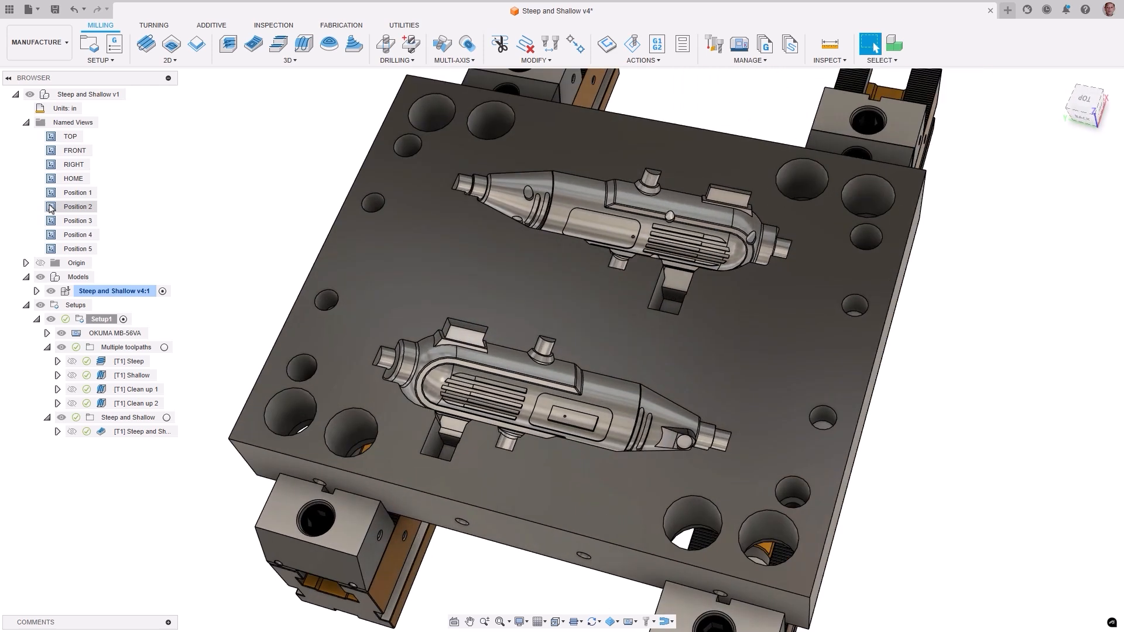
pyautogui.doubleClick(50, 221)
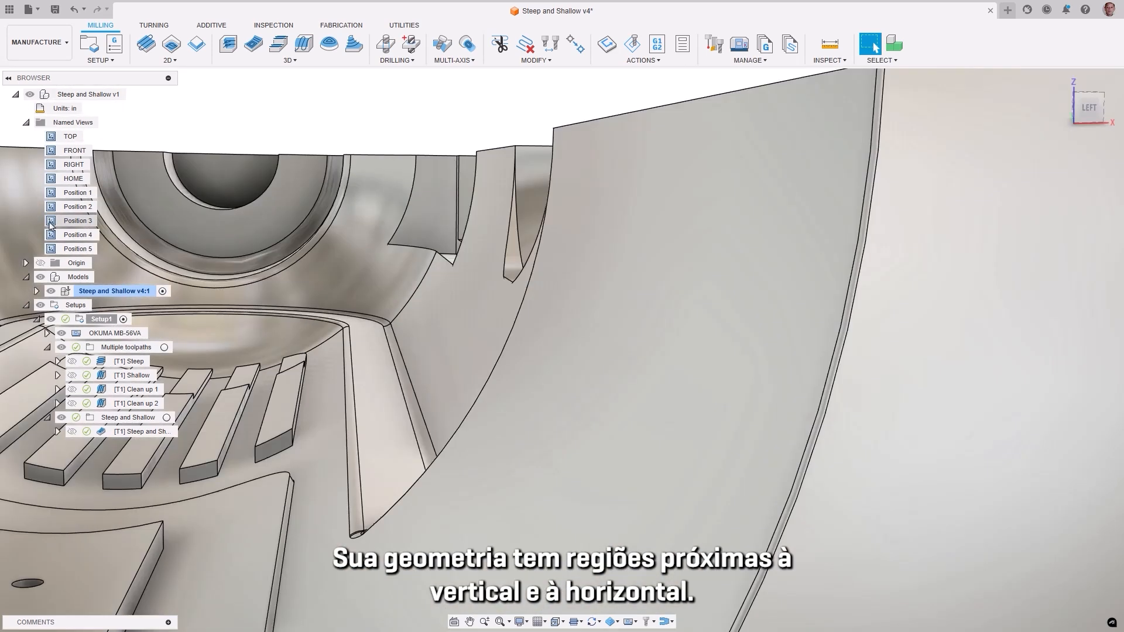
pyautogui.doubleClick(50, 235)
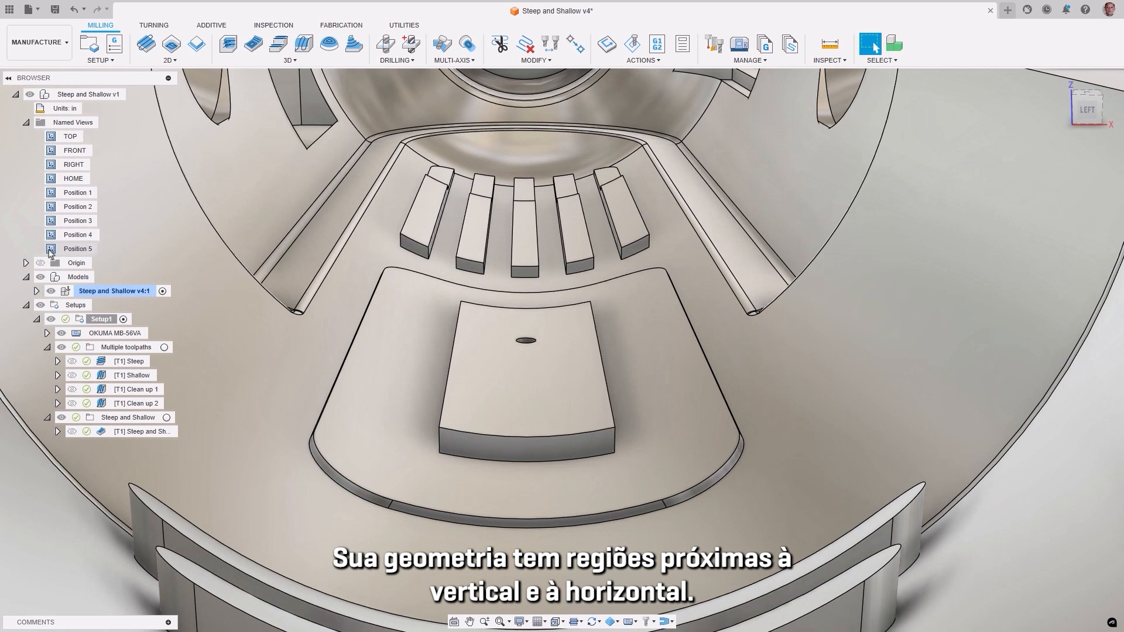
pyautogui.doubleClick(51, 249)
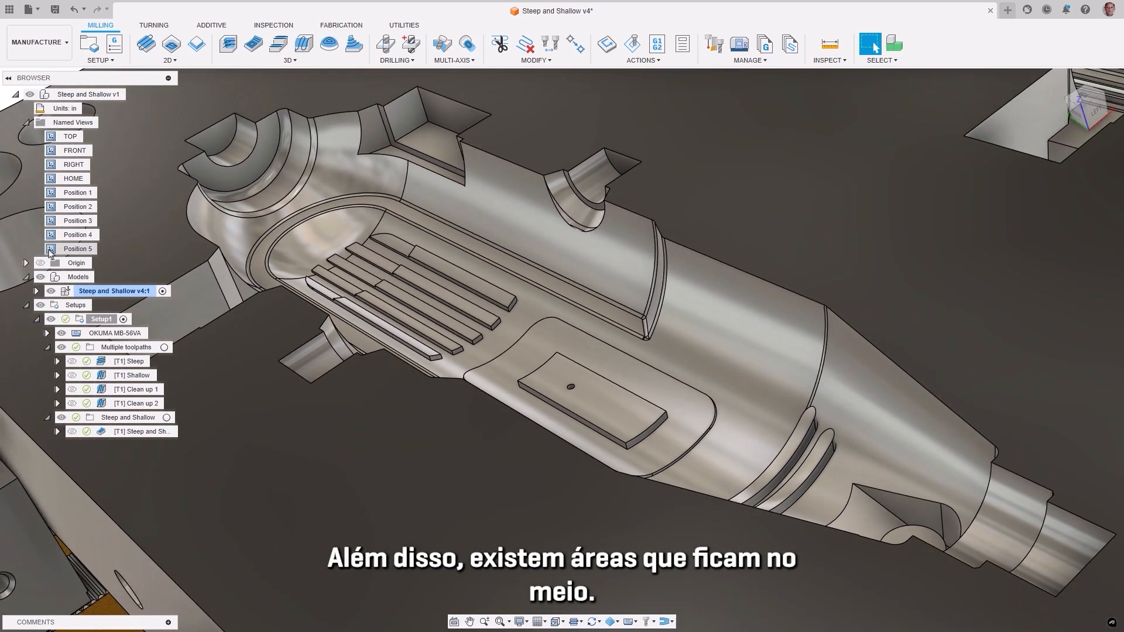
pyautogui.doubleClick(50, 206)
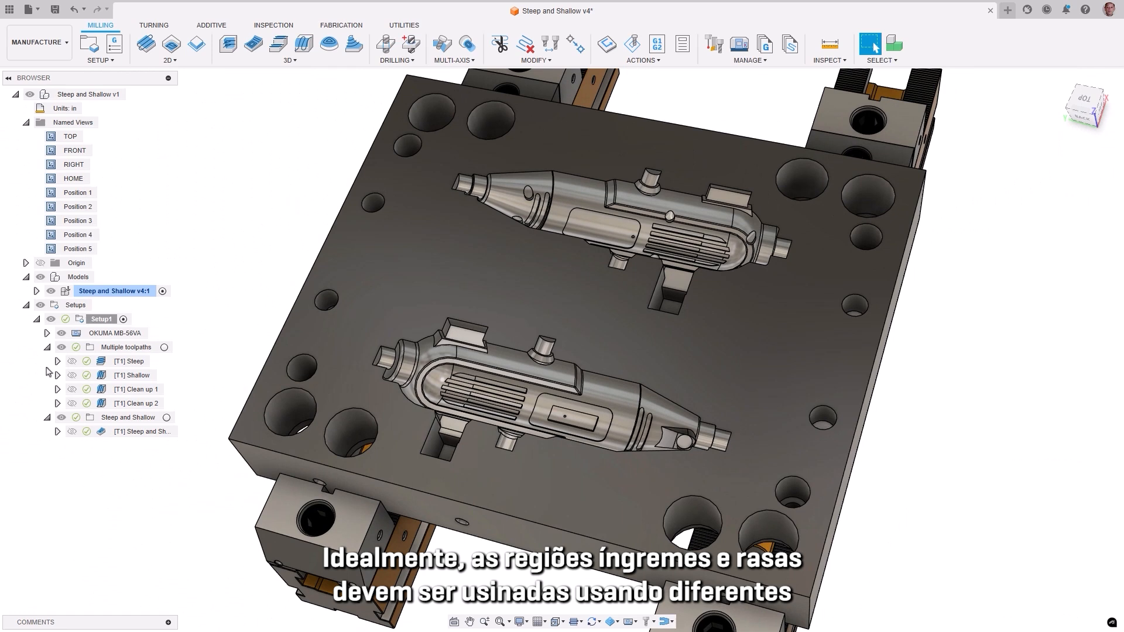
# Step: Examine the combined Multiple toolpaths folder and its Steep, Shallow, Clean up 1 and Clean up 2 toolpaths
pyautogui.click(92, 351)
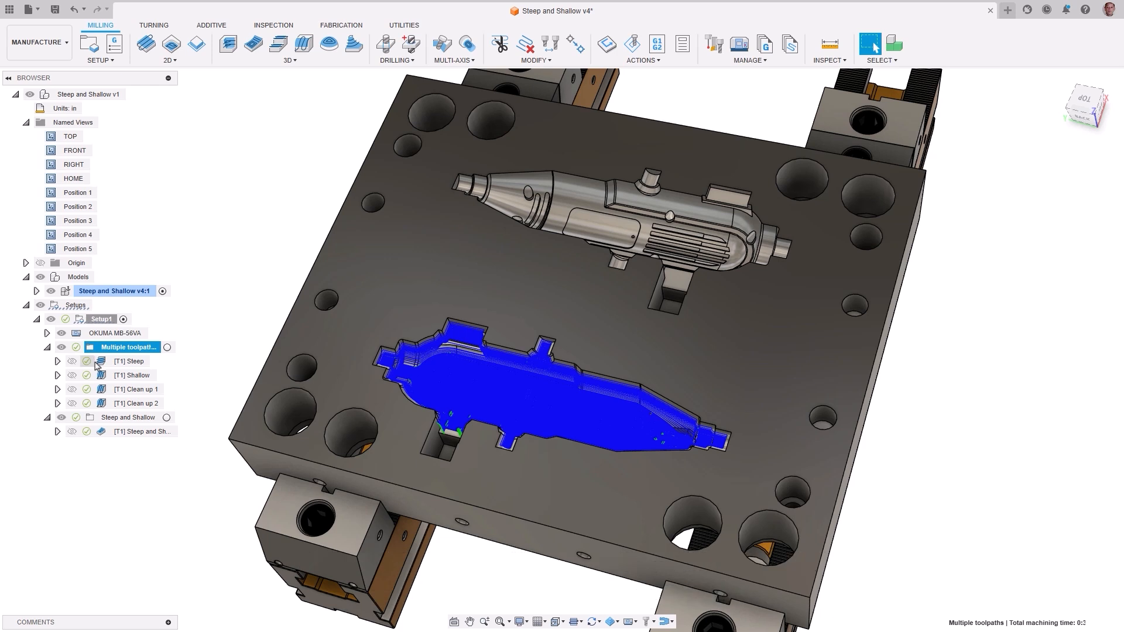
pyautogui.click(99, 363)
pyautogui.click(103, 376)
pyautogui.click(103, 390)
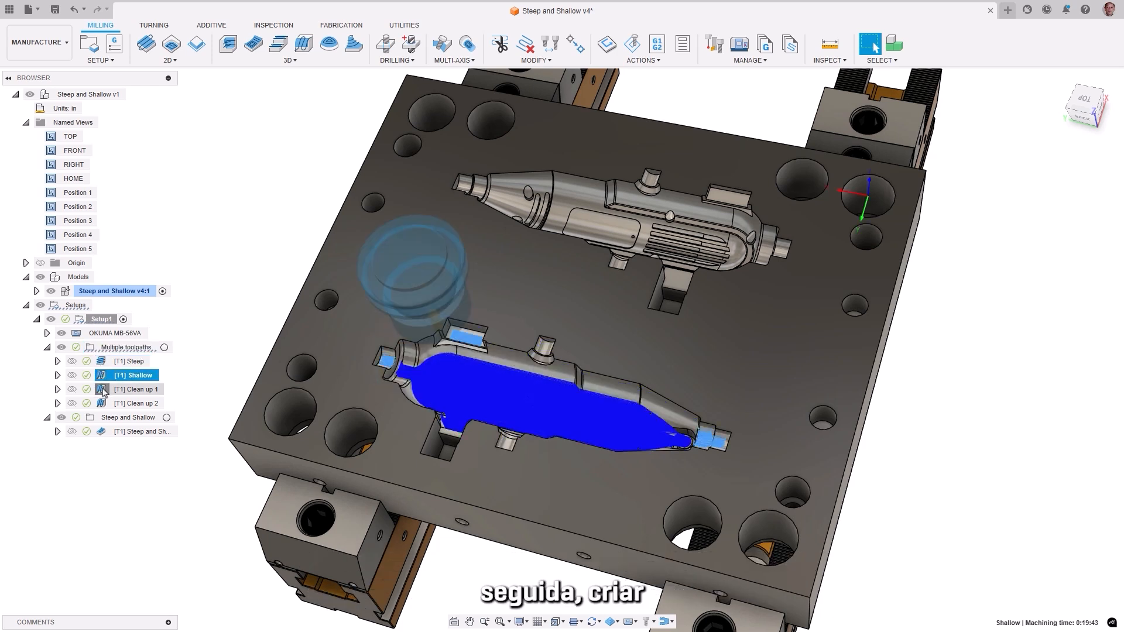
pyautogui.click(105, 404)
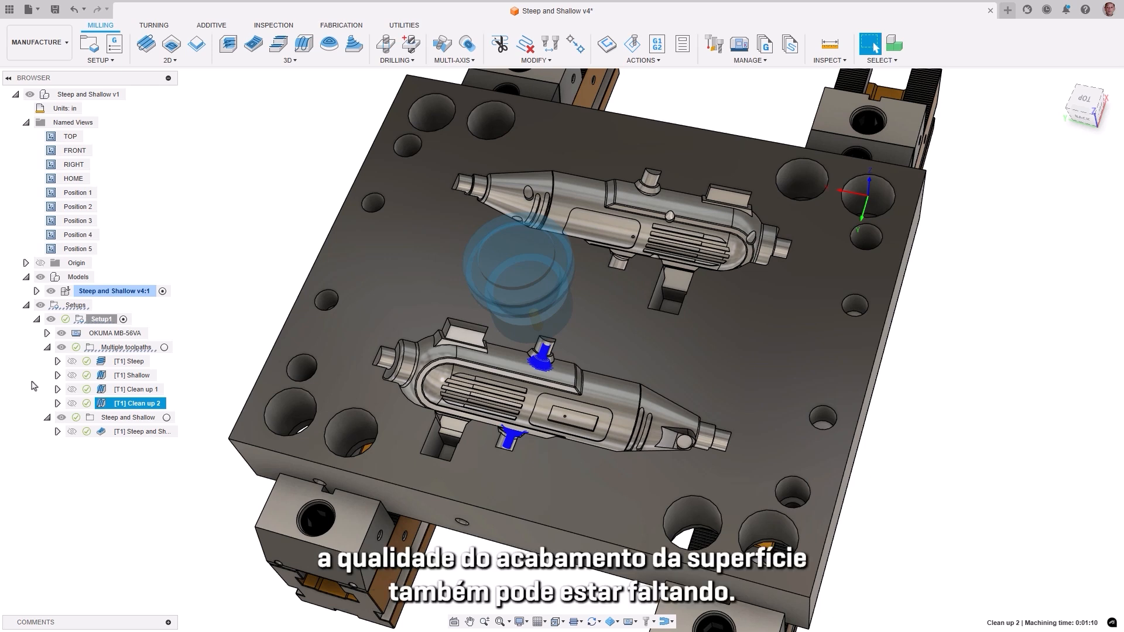
# Step: Open the Steep and Shallow operation's pass settings and review its threshold angle, area recognition choices and overlap distance
pyautogui.click(101, 433)
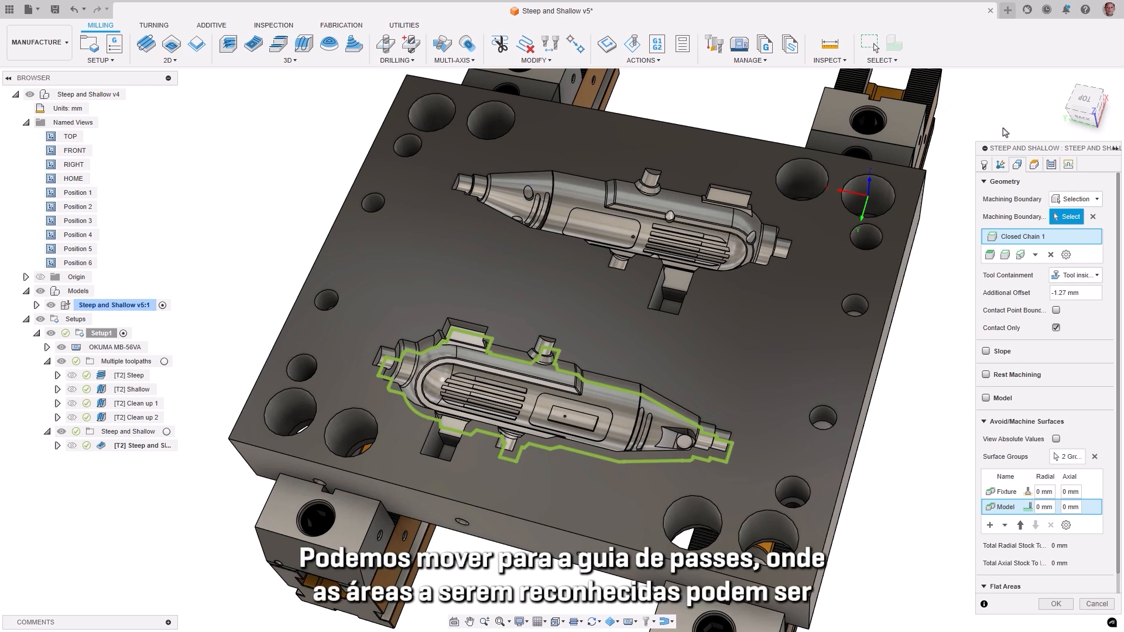
pyautogui.click(1051, 165)
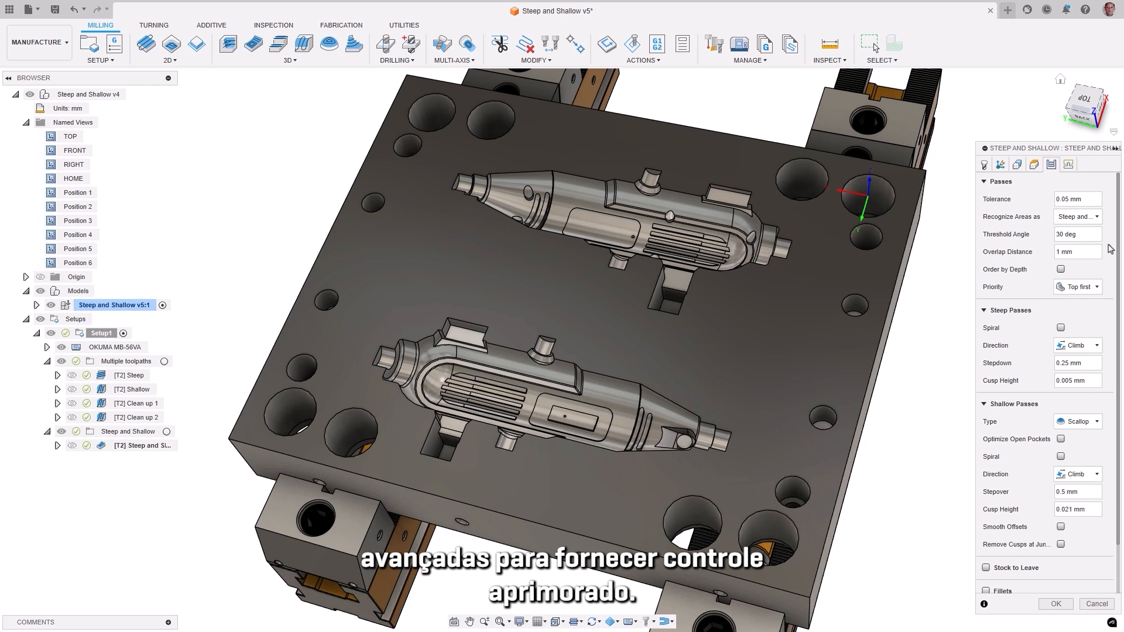
pyautogui.click(1073, 235)
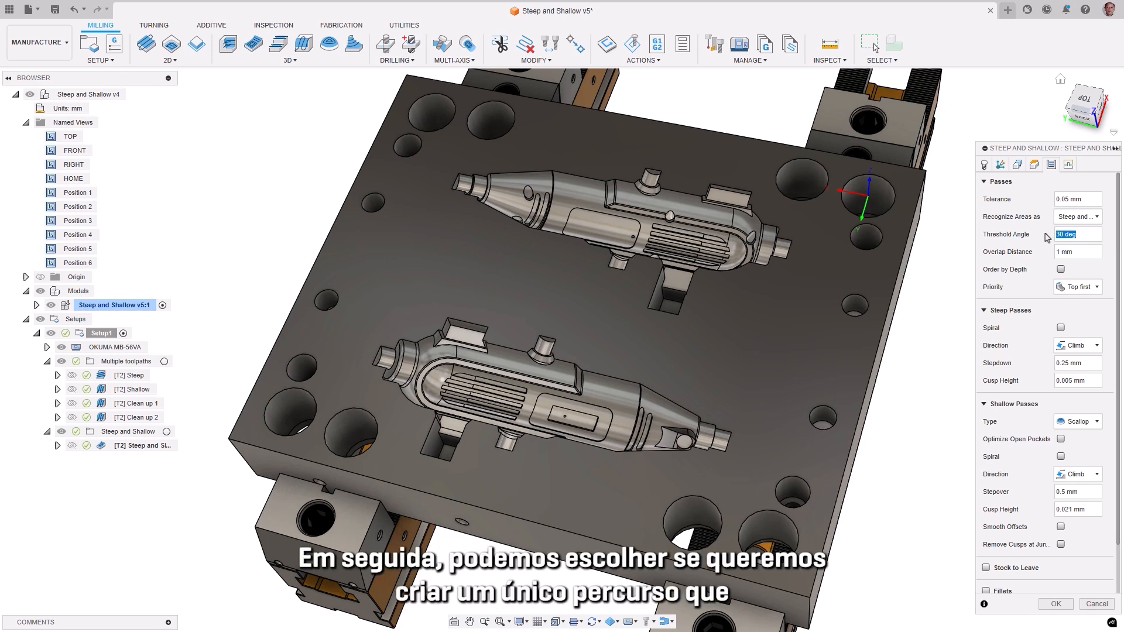
pyautogui.click(1095, 217)
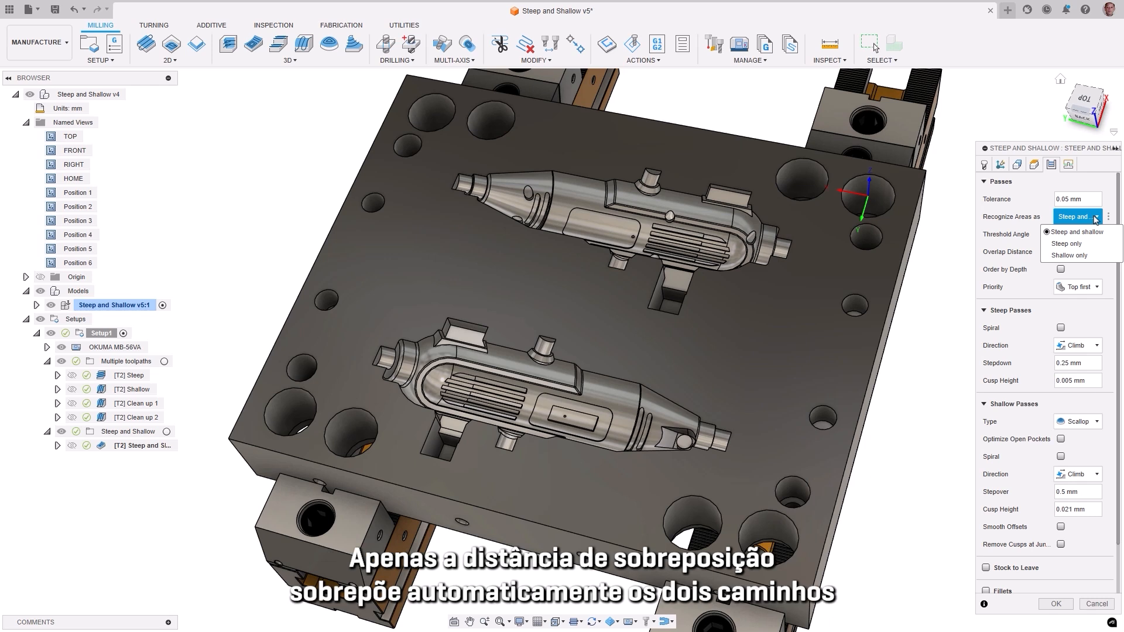
pyautogui.click(1030, 290)
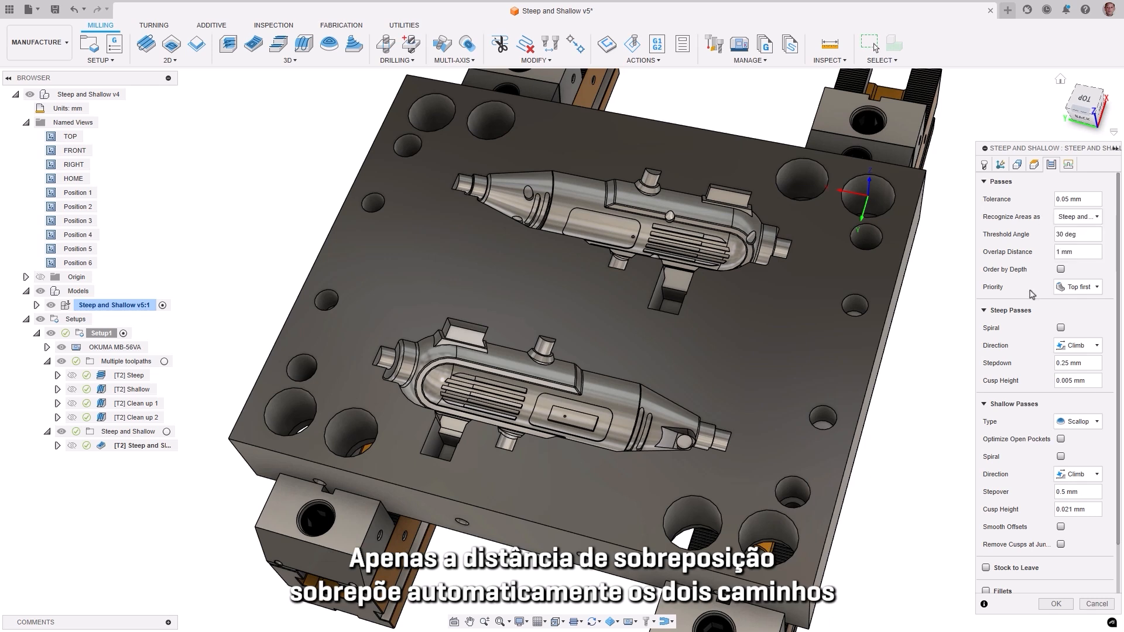
pyautogui.click(1087, 252)
pyautogui.moveTo(1087, 251); pyautogui.dragTo(1043, 258)
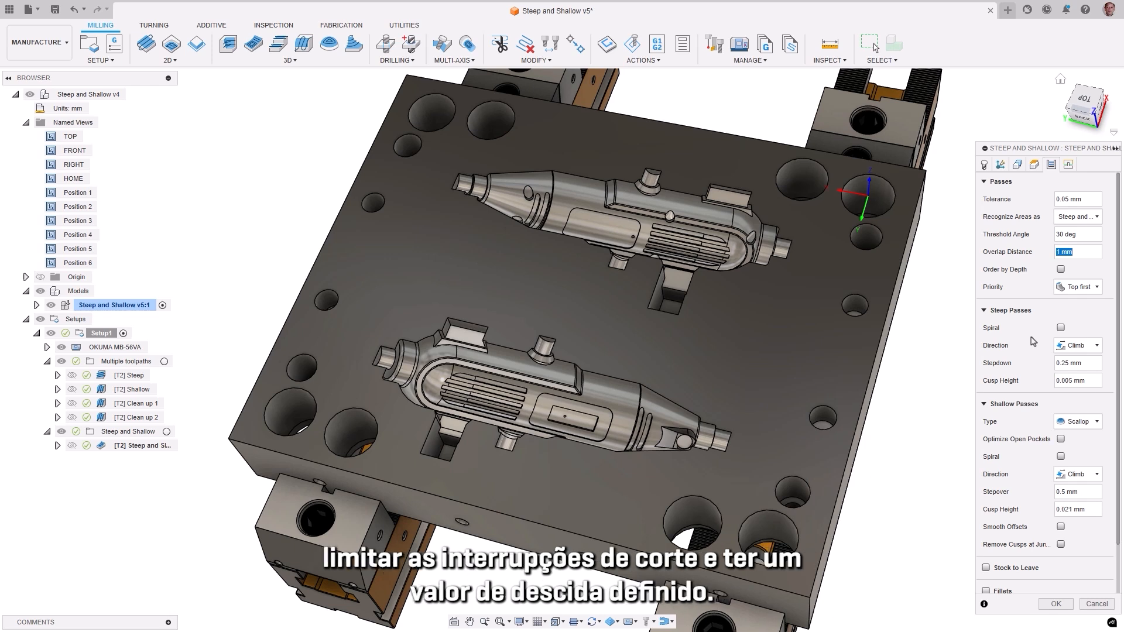
# Step: Enable Spiral for the steep and shallow passes plus Smooth Offsets for the shallow ones, and generate the toolpath, viewing it from Position 6
pyautogui.click(1061, 328)
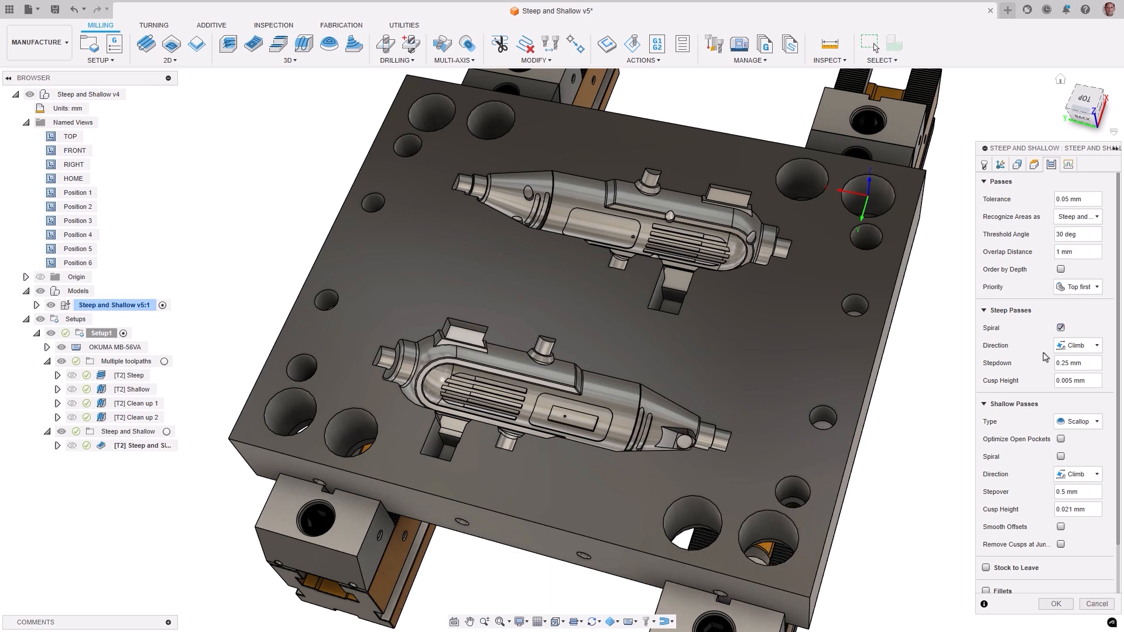
pyautogui.moveTo(1084, 364); pyautogui.dragTo(1041, 366)
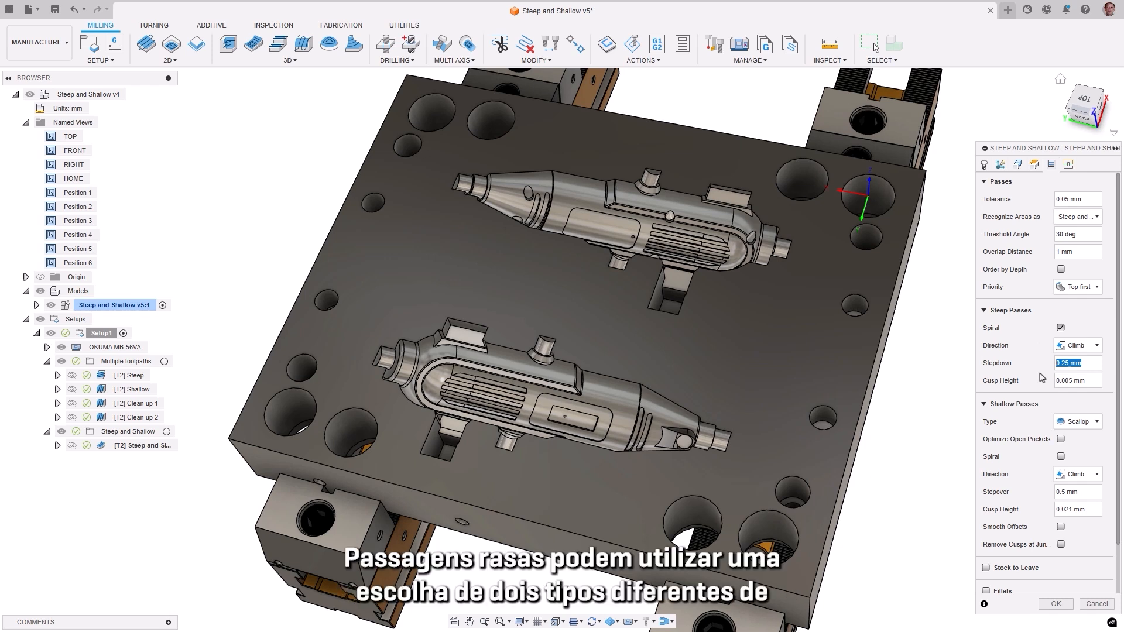
pyautogui.click(1097, 422)
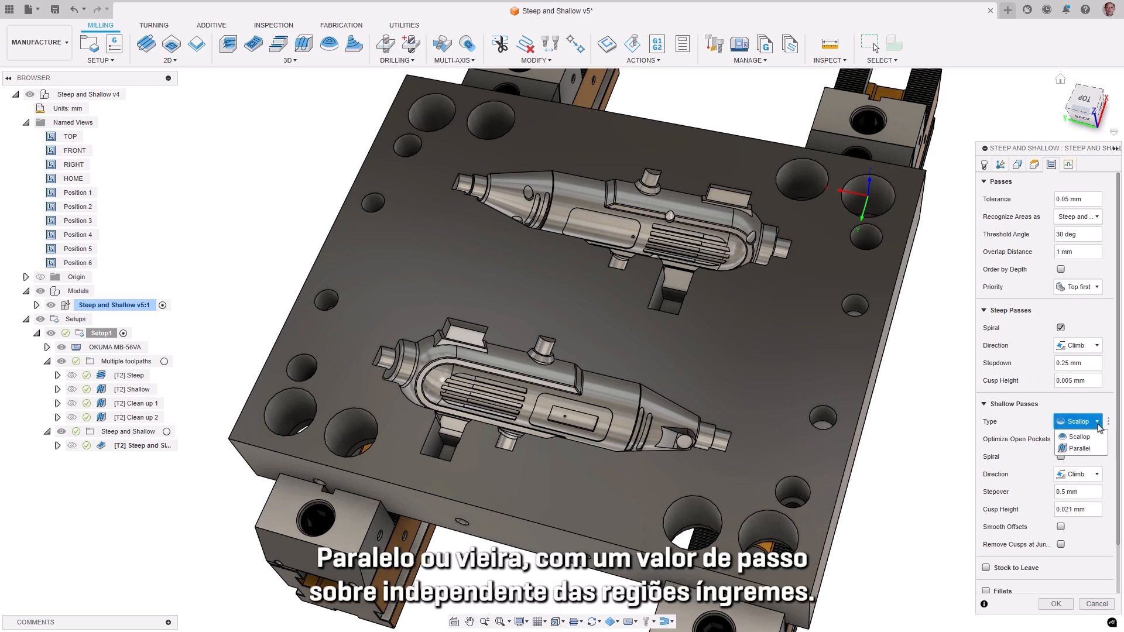
pyautogui.click(1029, 420)
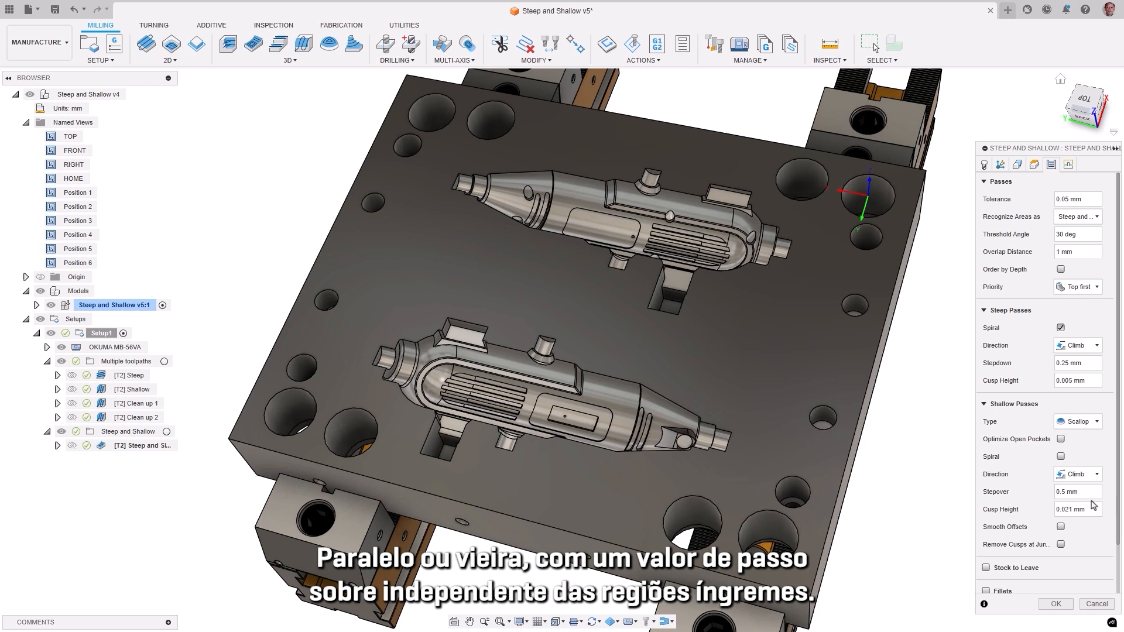
pyautogui.moveTo(1090, 493); pyautogui.dragTo(1042, 495)
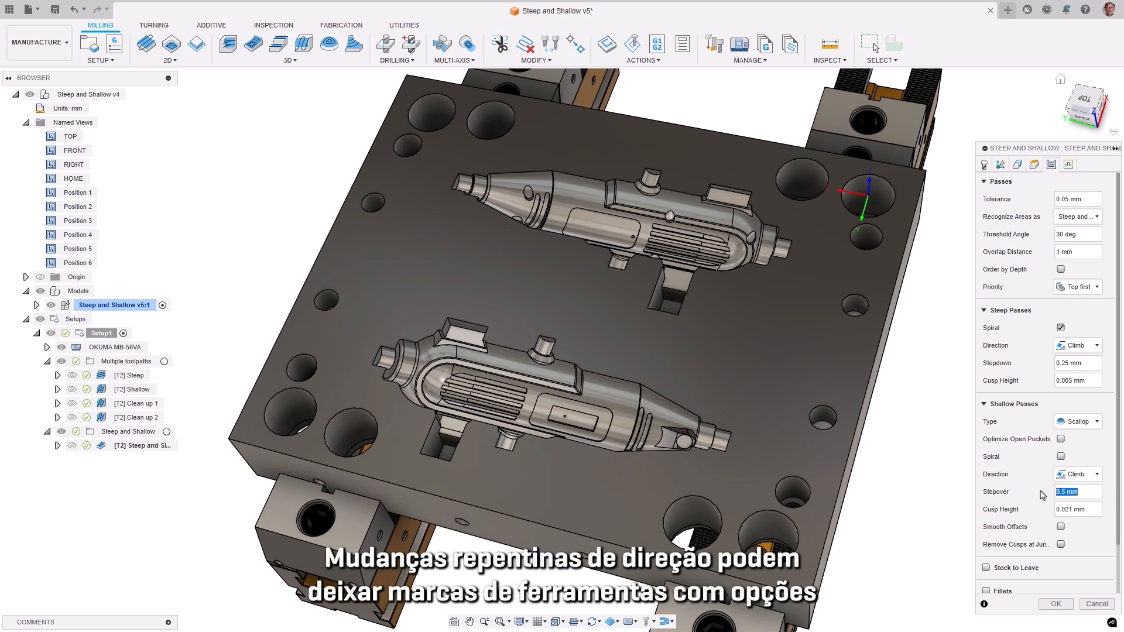
pyautogui.click(1060, 456)
pyautogui.click(1061, 527)
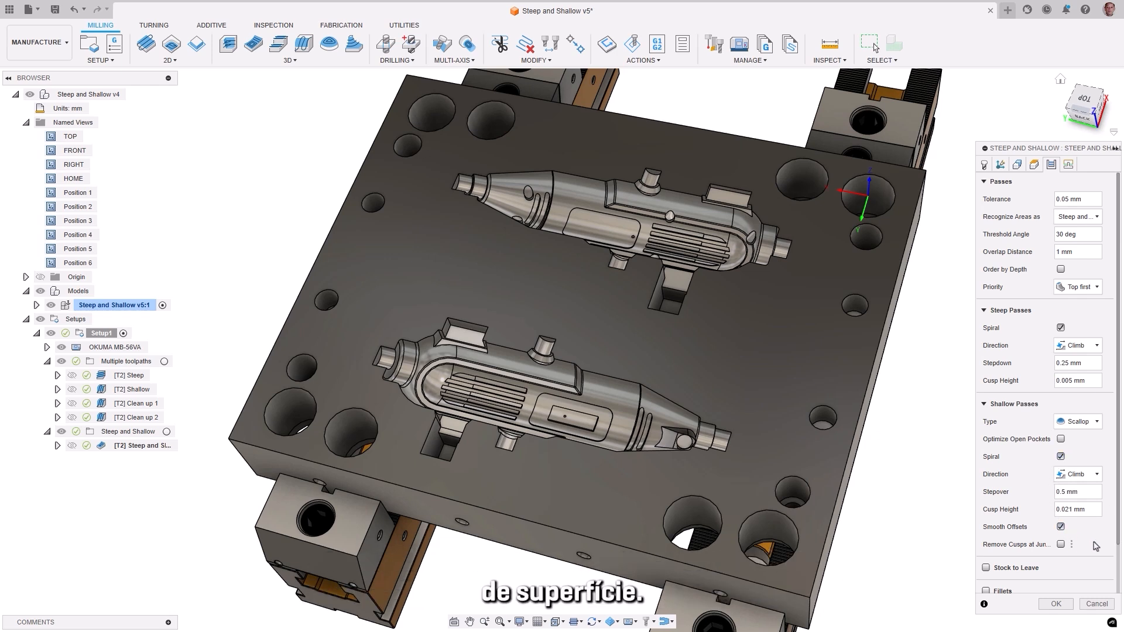
pyautogui.click(1056, 603)
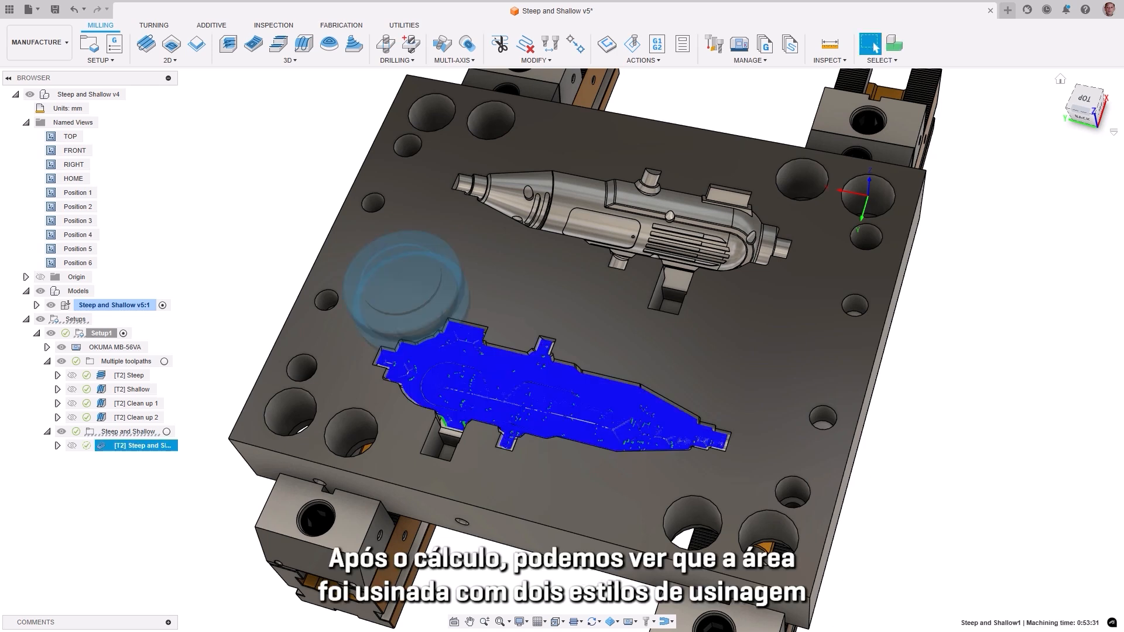
pyautogui.doubleClick(51, 263)
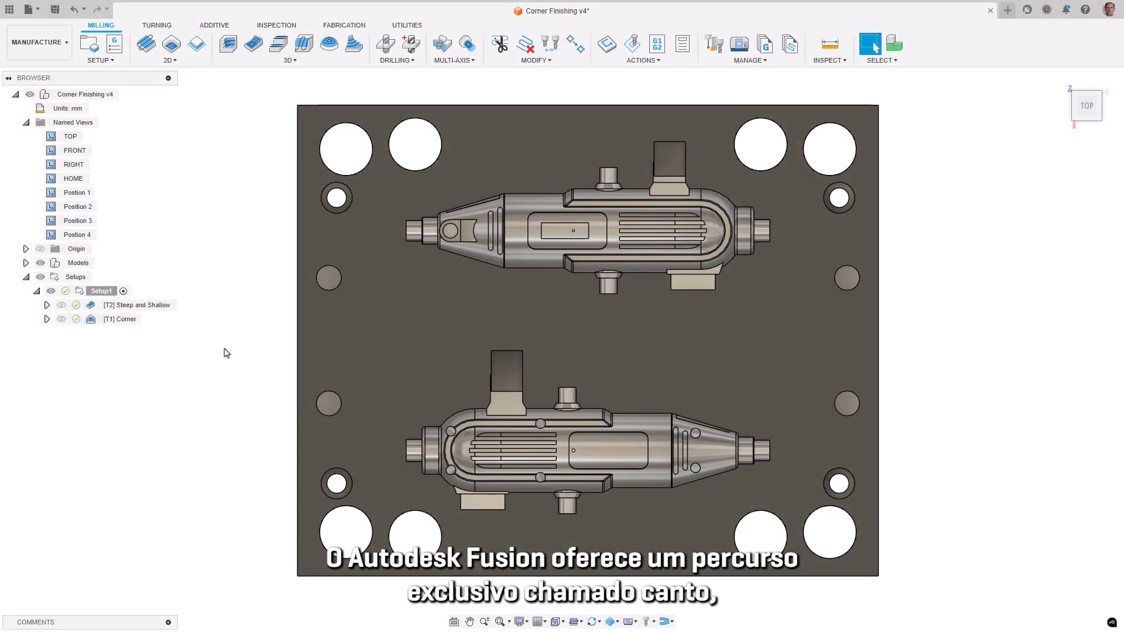
# Step: Examine the mould cavity from Position 2 and Position 3, inspecting the Steep and Shallow toolpath and the ball end mill it uses
pyautogui.doubleClick(51, 207)
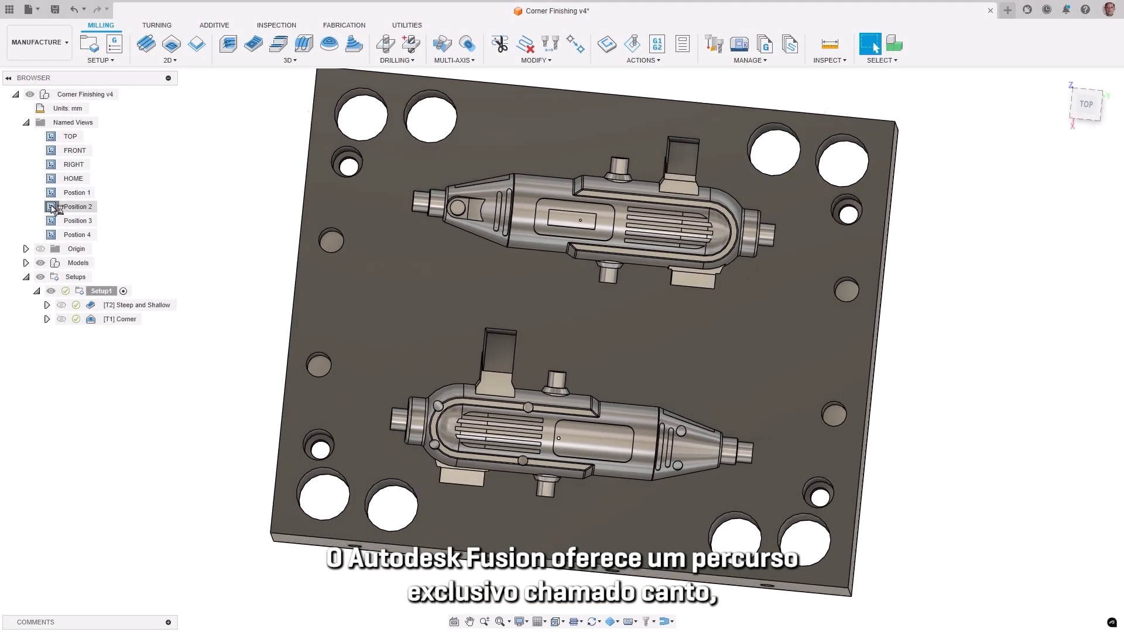
pyautogui.doubleClick(51, 221)
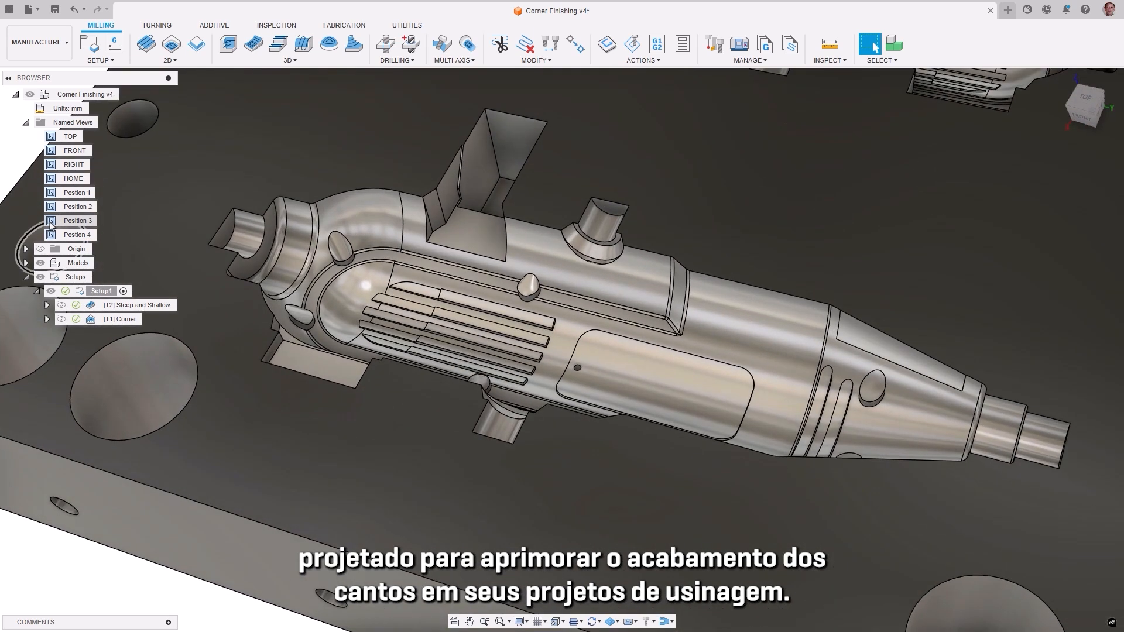
pyautogui.click(90, 307)
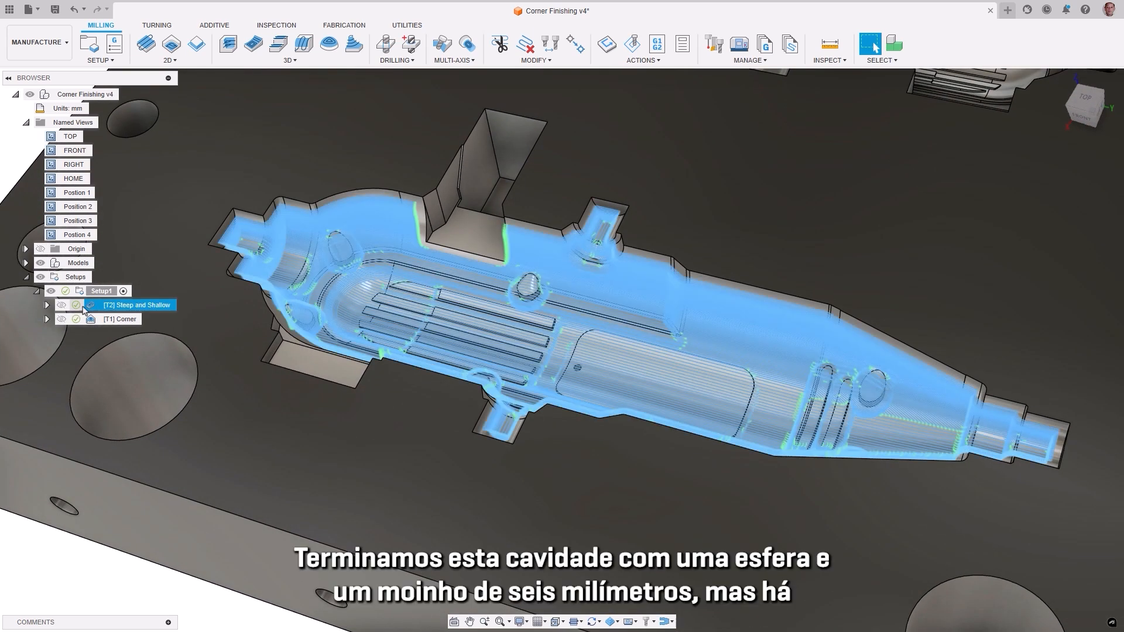
pyautogui.click(90, 307)
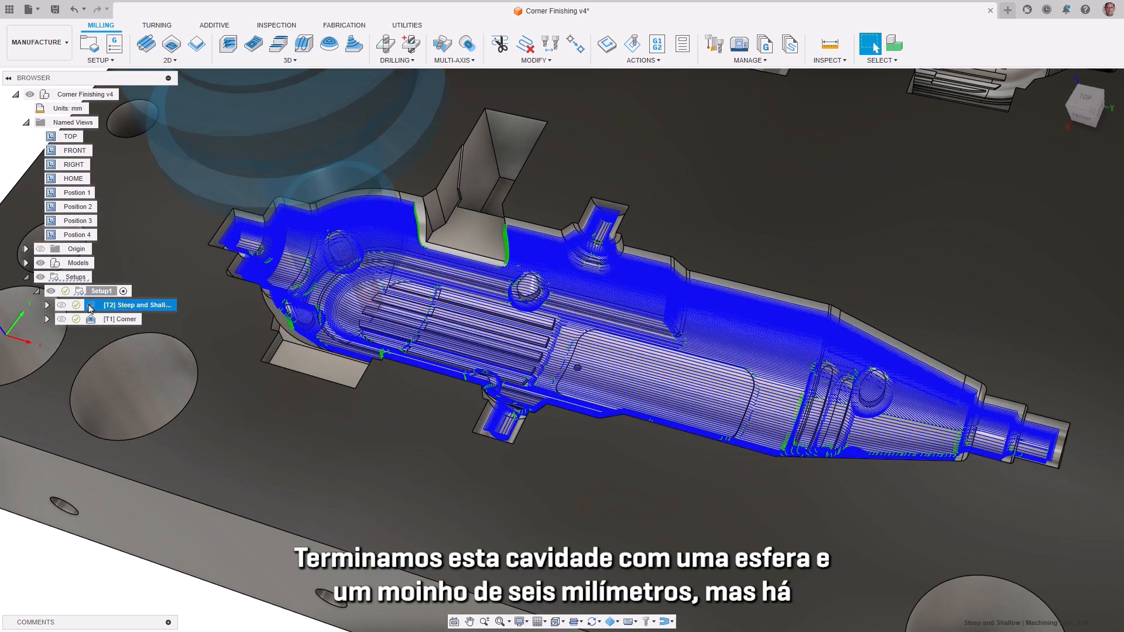
pyautogui.click(47, 306)
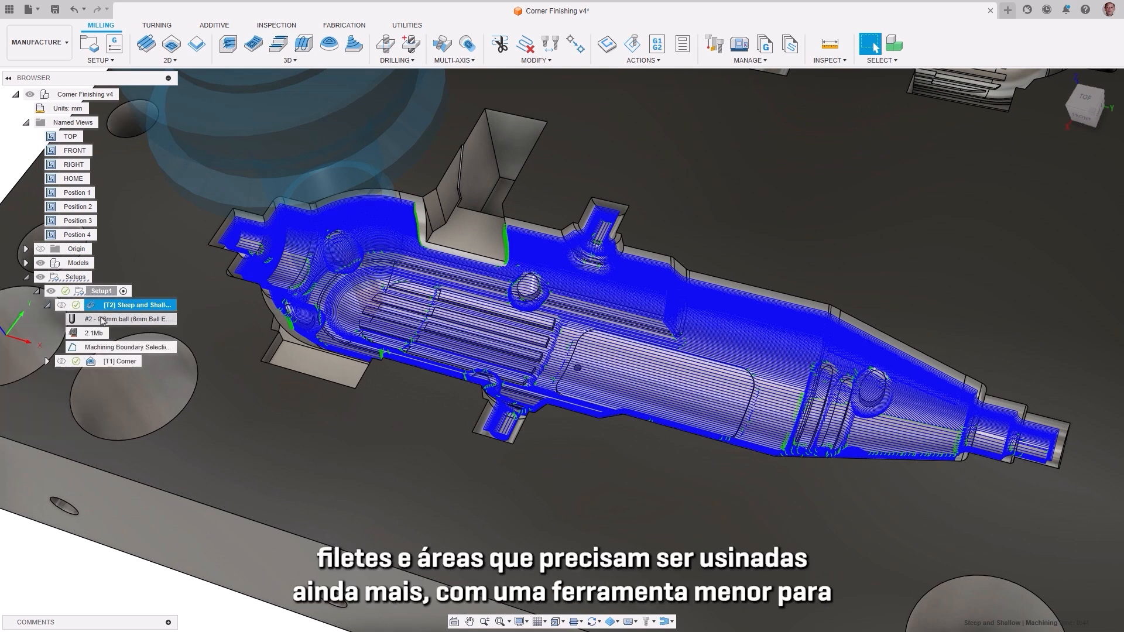
pyautogui.click(102, 320)
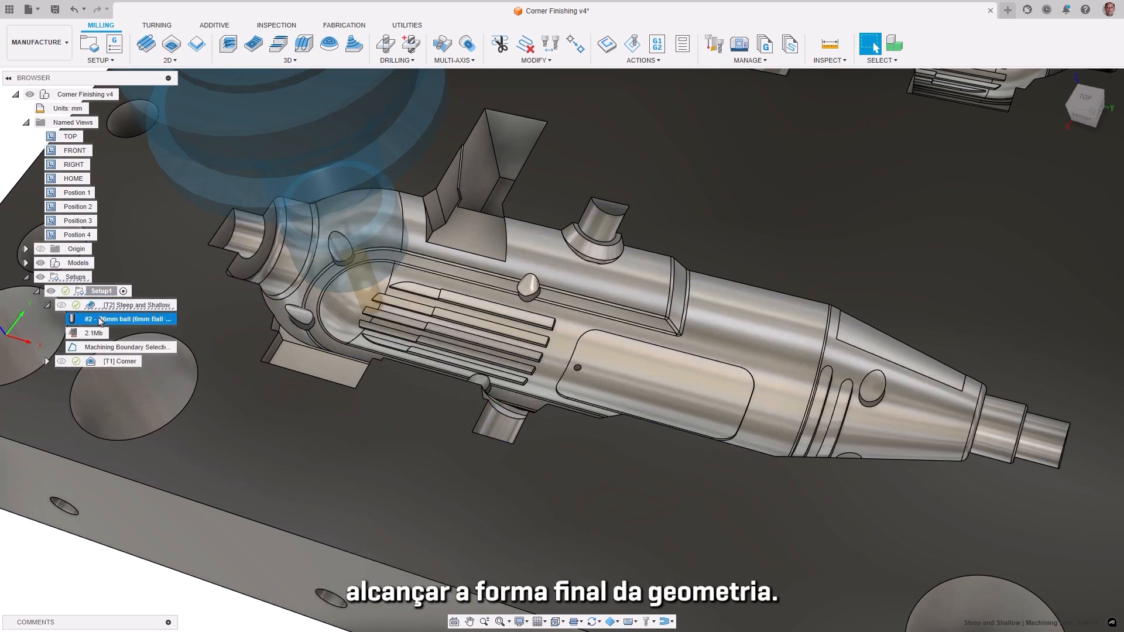
pyautogui.click(88, 306)
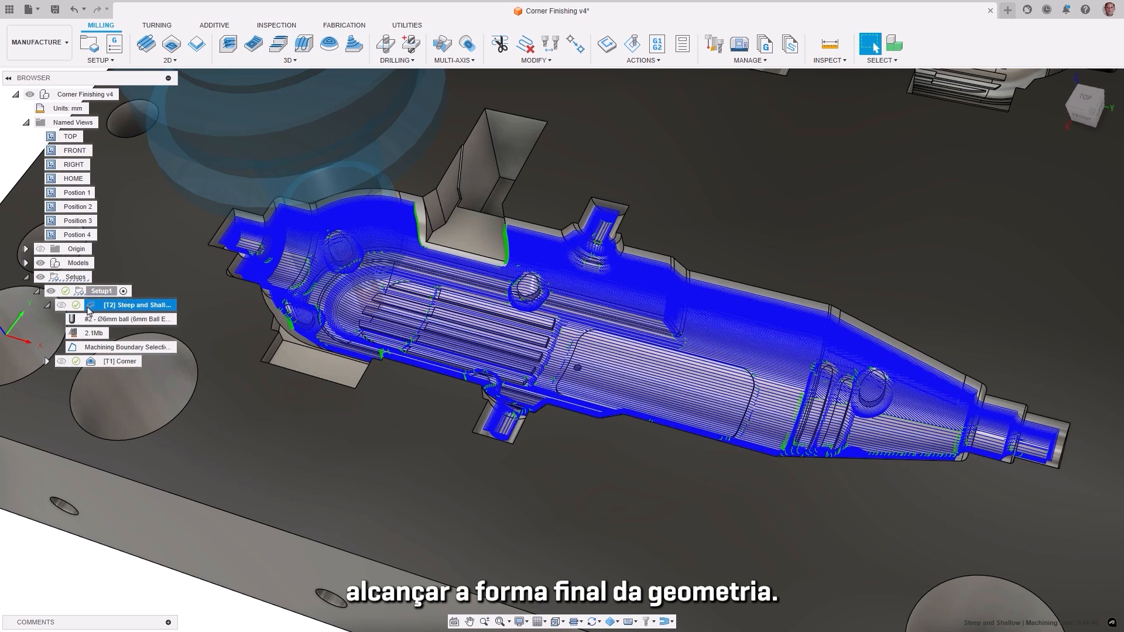
pyautogui.click(48, 305)
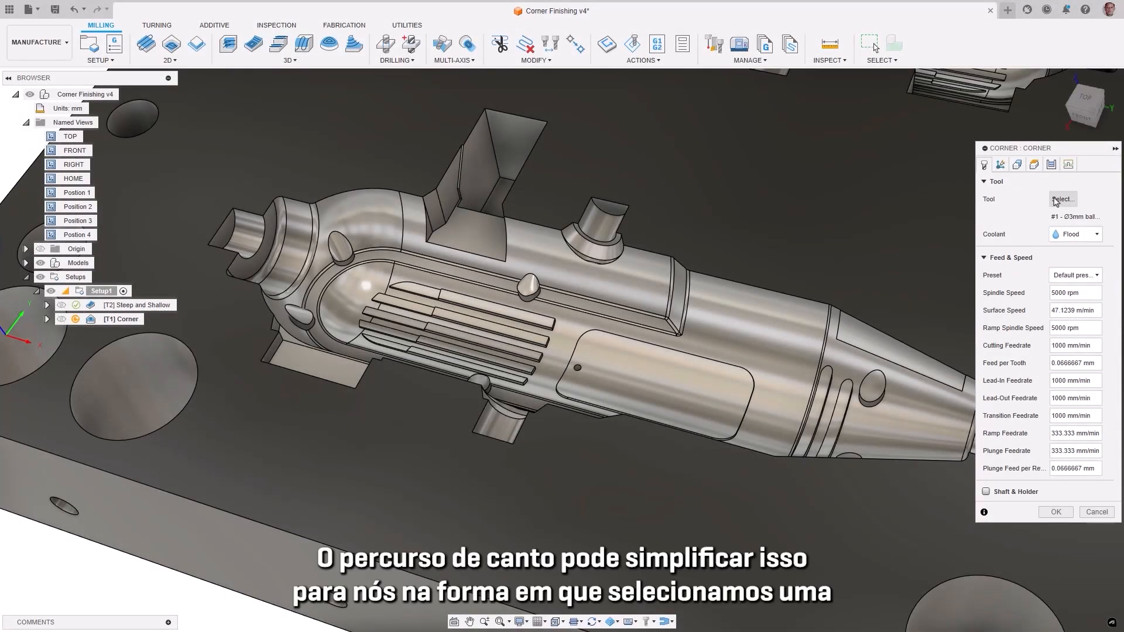
# Step: Assign the 3 mm ball end mill from the Corner Finishing v4 document library as the Corner operation's cutting tool
pyautogui.click(1062, 199)
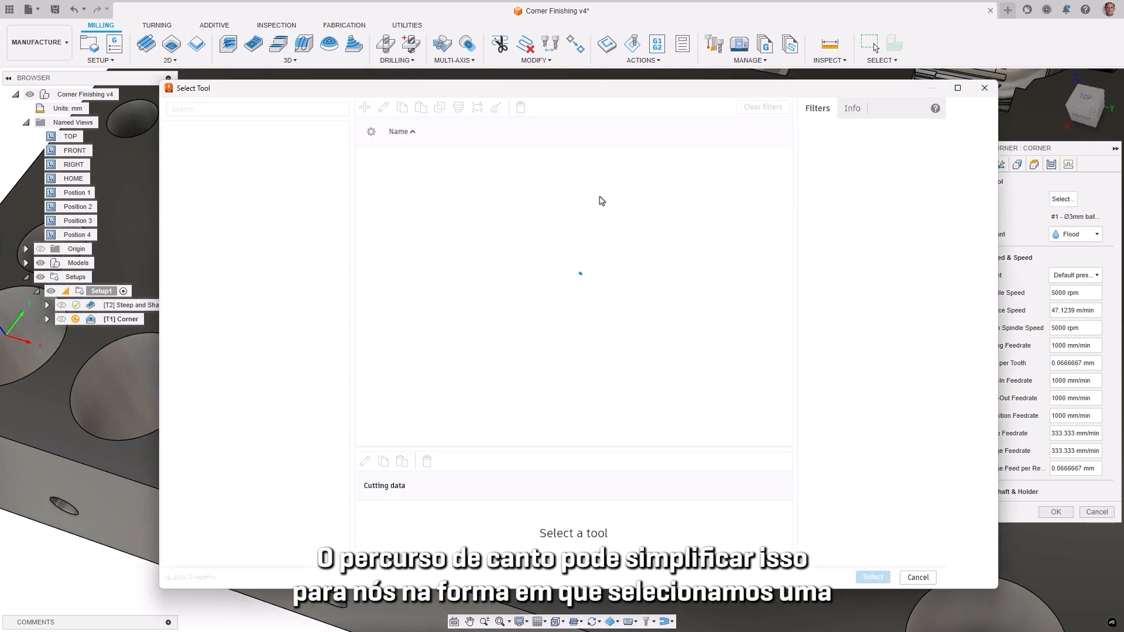
pyautogui.click(451, 171)
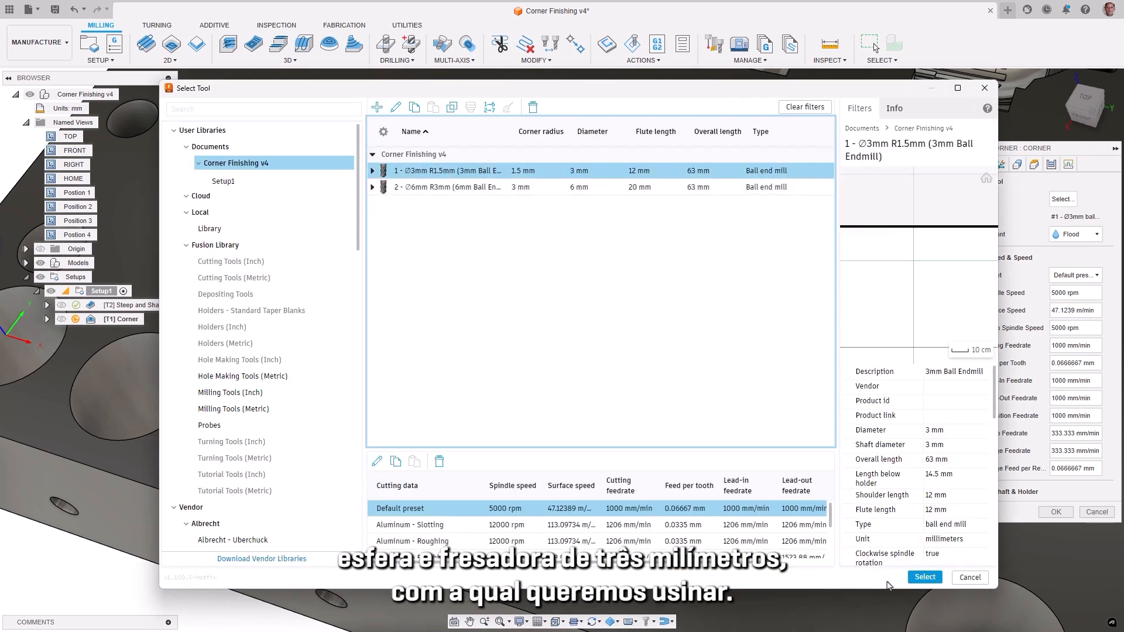
pyautogui.click(914, 582)
# Step: In the Corner operation's rest machining settings, choose the 6 mm ball end mill as reference tool and enlarge it by 1 mm
pyautogui.click(1001, 165)
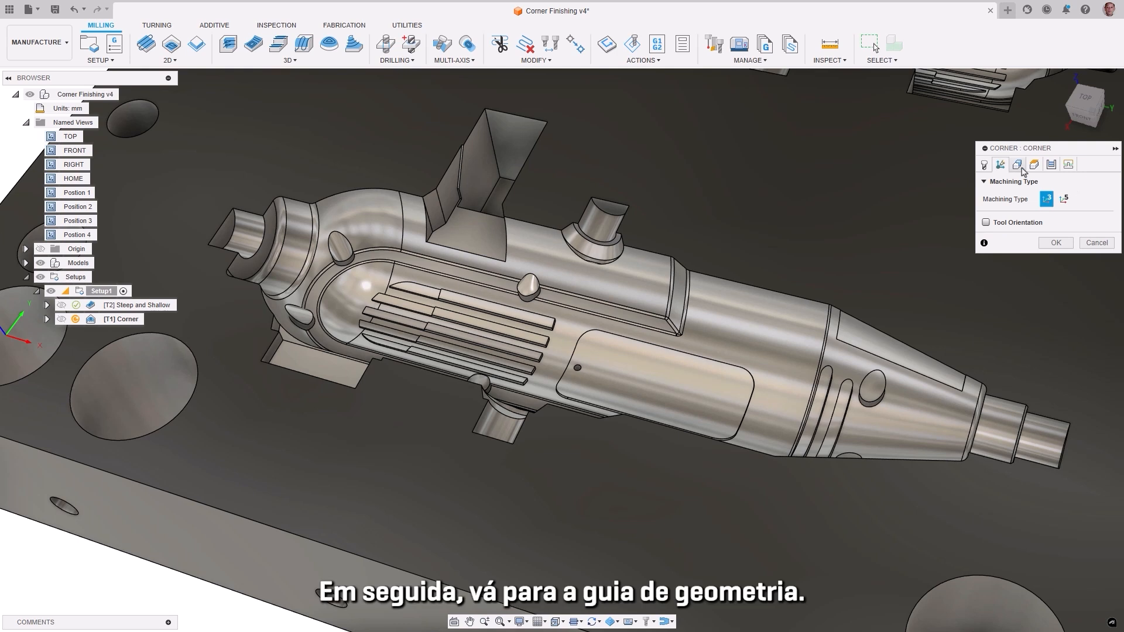
pyautogui.click(1019, 165)
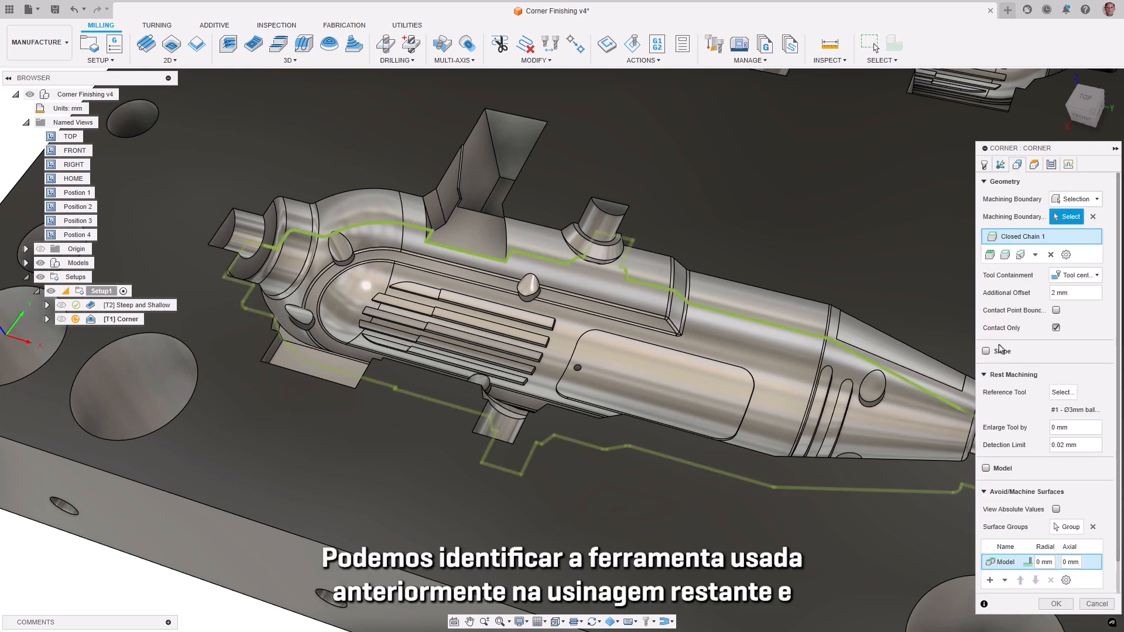
pyautogui.click(1062, 393)
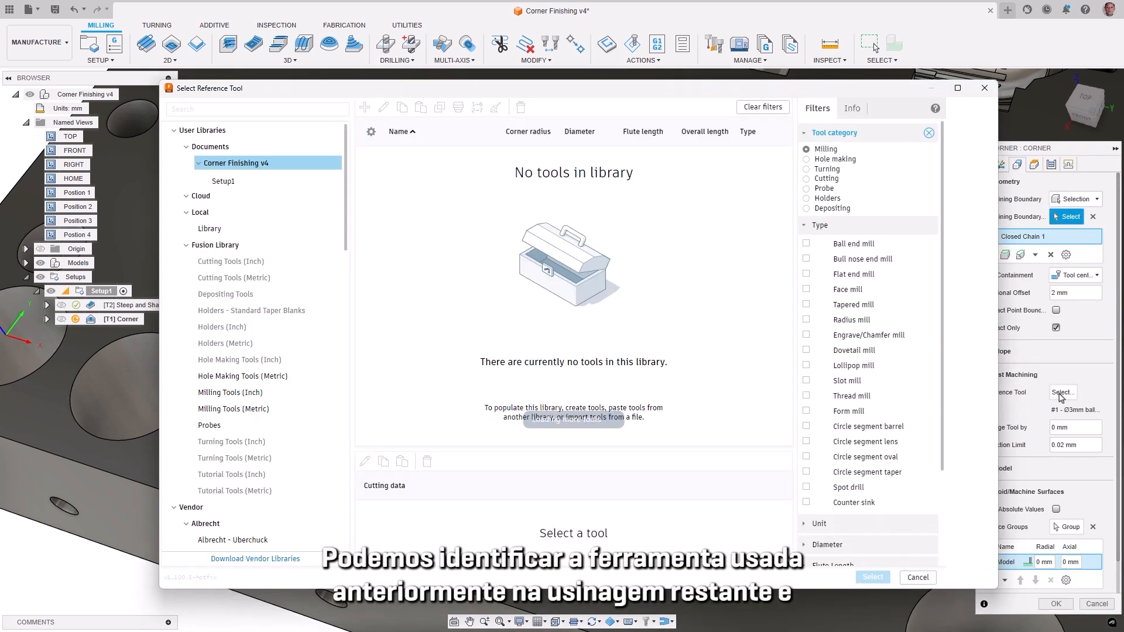
pyautogui.click(436, 187)
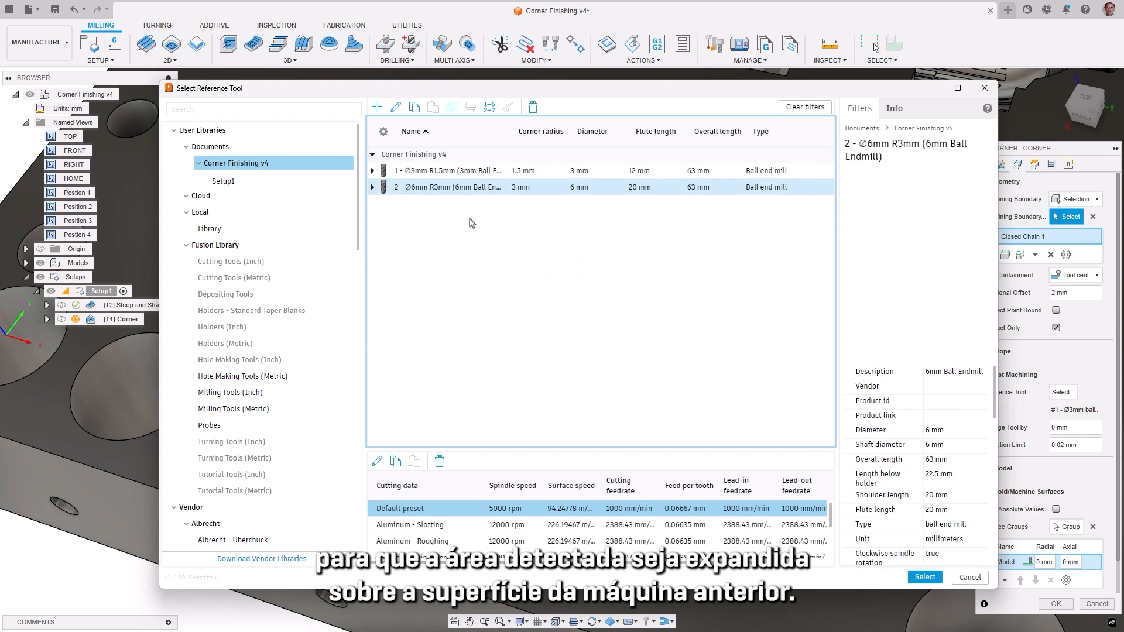
pyautogui.click(925, 578)
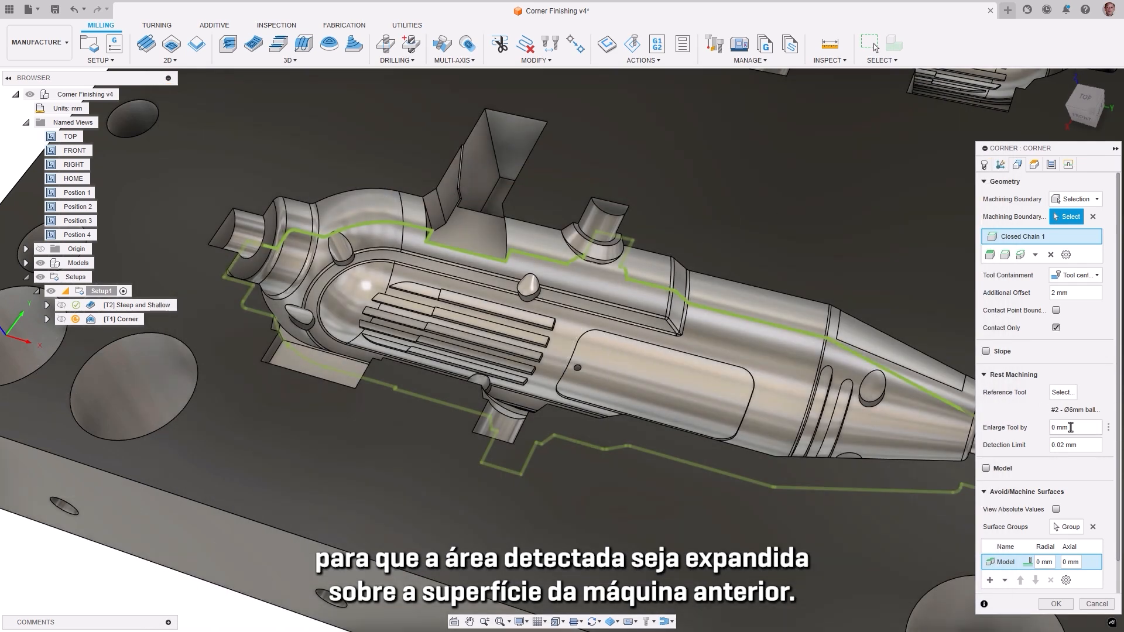
pyautogui.click(1071, 428)
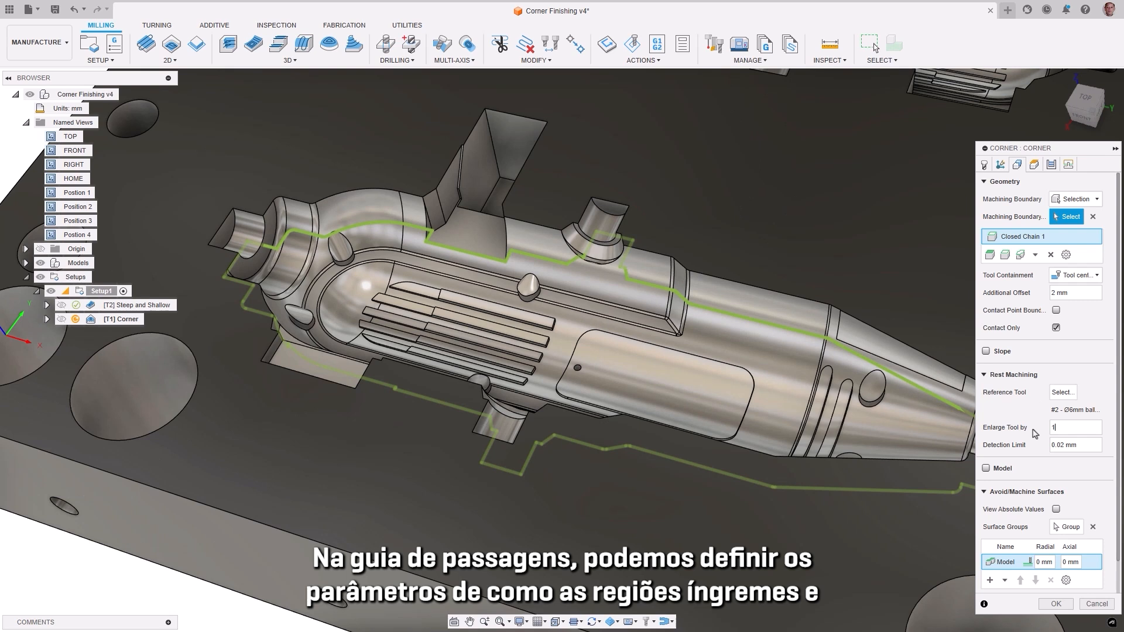
# Step: Review the Corner operation's pass settings: the priority choices plus the type and up/down milling options for steep and shallow passes
pyautogui.click(1050, 166)
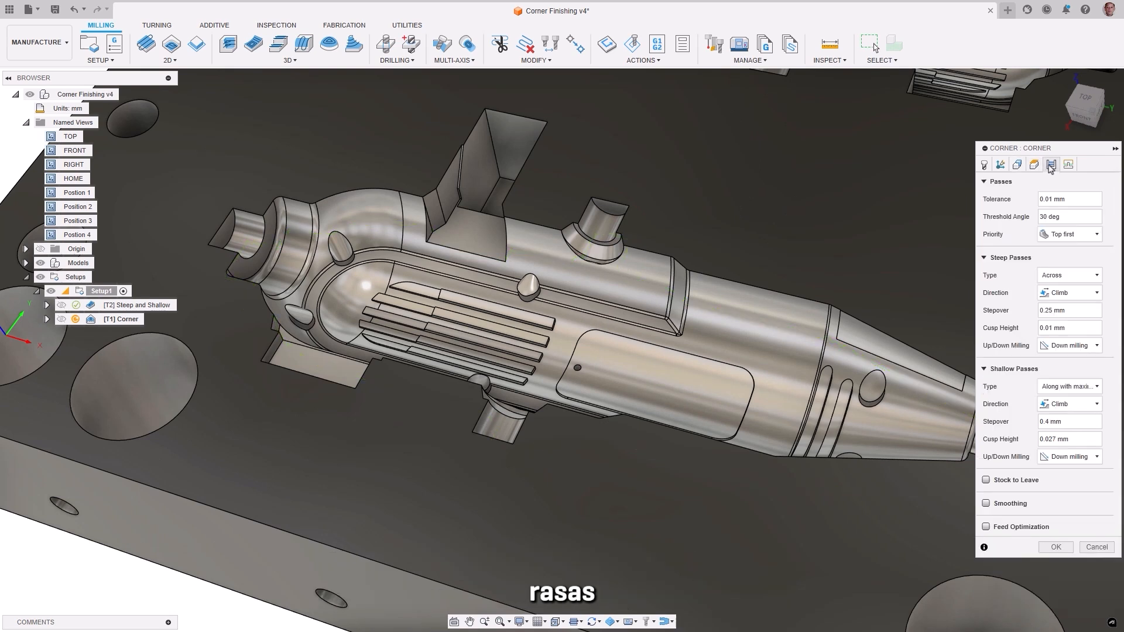
pyautogui.click(1095, 234)
pyautogui.click(1094, 235)
pyautogui.click(1093, 281)
pyautogui.click(1092, 281)
pyautogui.click(1092, 346)
pyautogui.click(1092, 346)
pyautogui.click(1093, 386)
pyautogui.click(1085, 410)
pyautogui.click(1085, 458)
pyautogui.click(1085, 463)
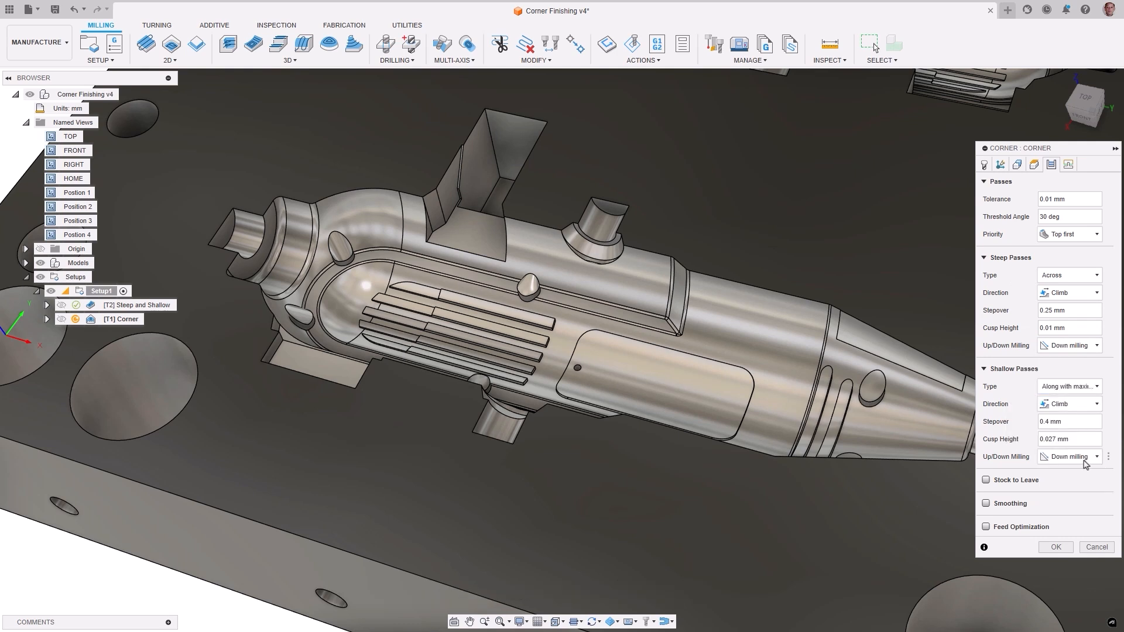
# Step: Generate the Corner toolpath with these settings and view it on the cavity from Position 4 and Position 3
pyautogui.click(1056, 548)
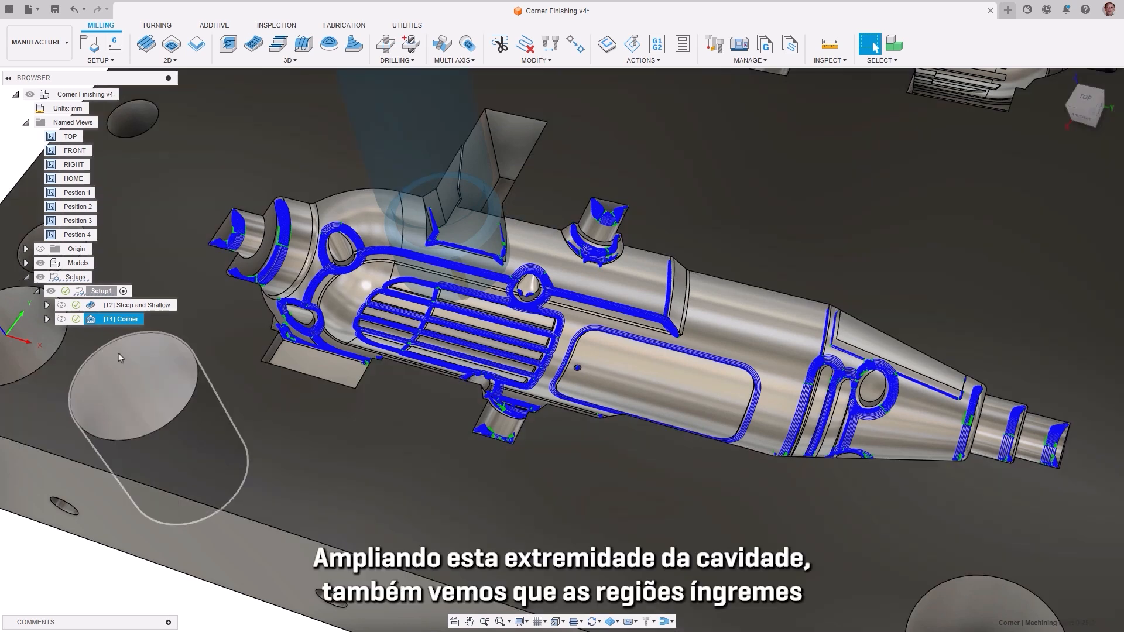
pyautogui.doubleClick(52, 235)
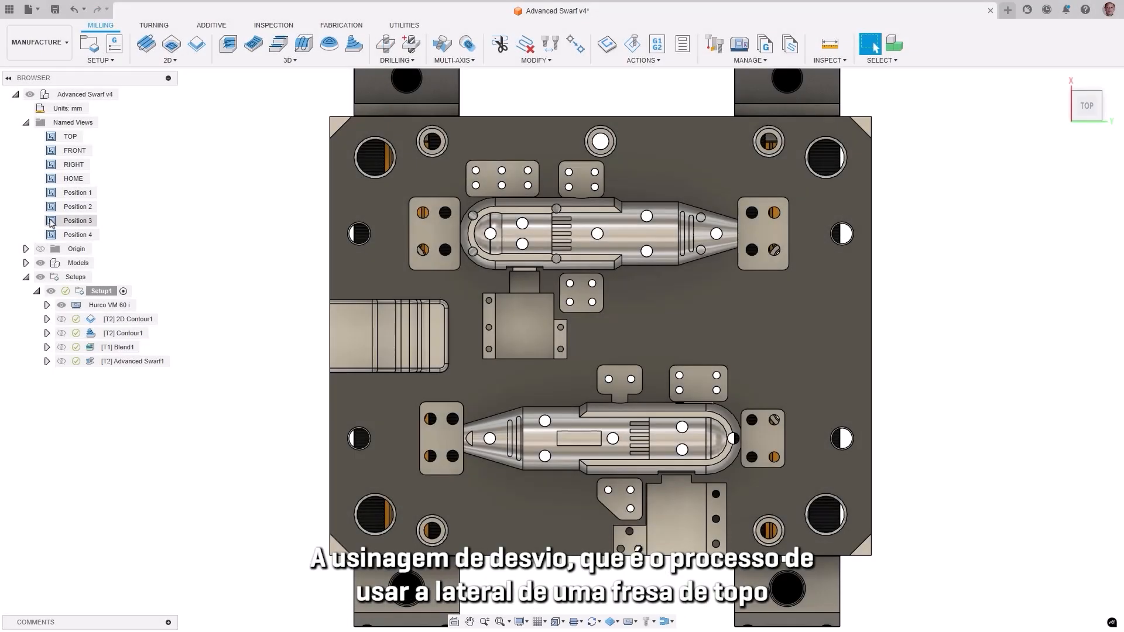
pyautogui.doubleClick(50, 221)
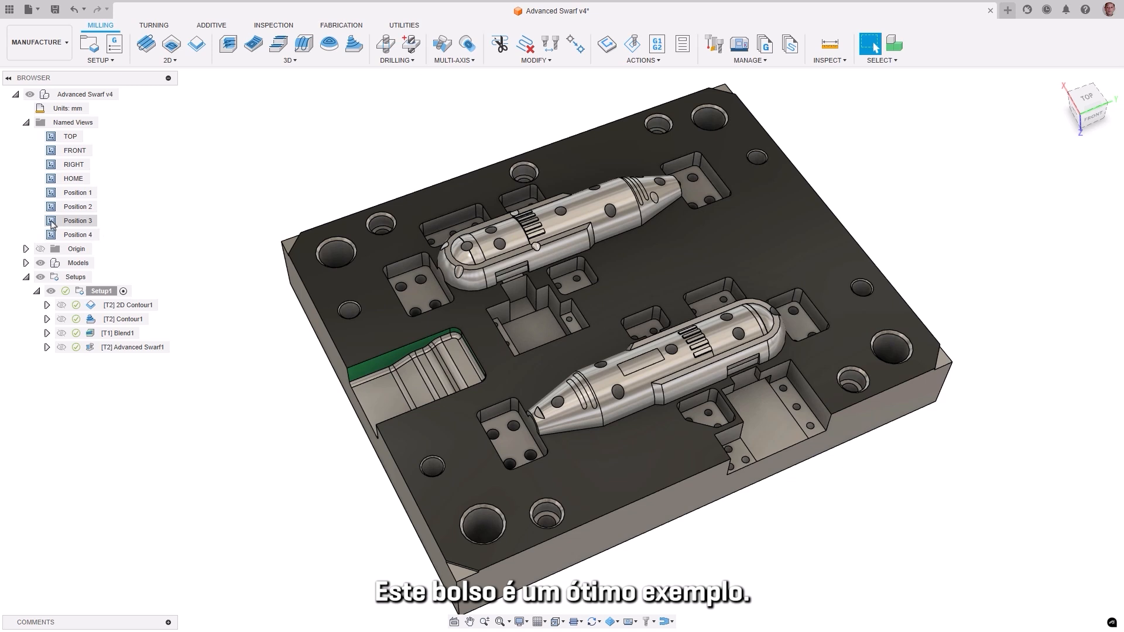
# Step: Compare the 2D Contour1, Contour1 and Blend1 toolpaths on the green pocket wall, viewing Contour1 up close from Position 4
pyautogui.doubleClick(52, 222)
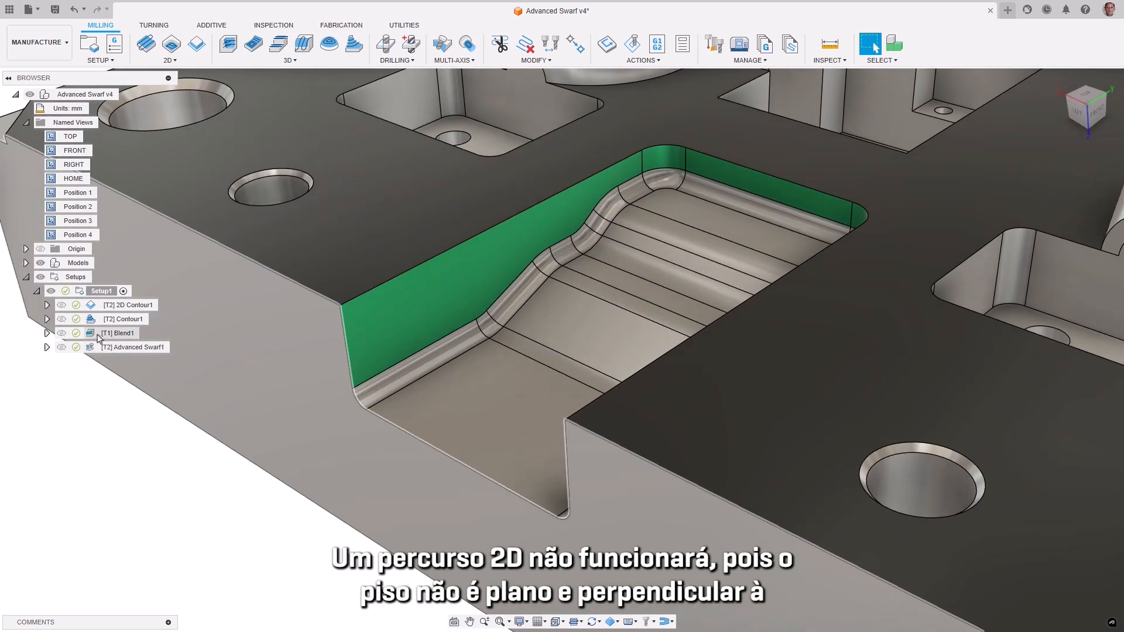
pyautogui.click(94, 305)
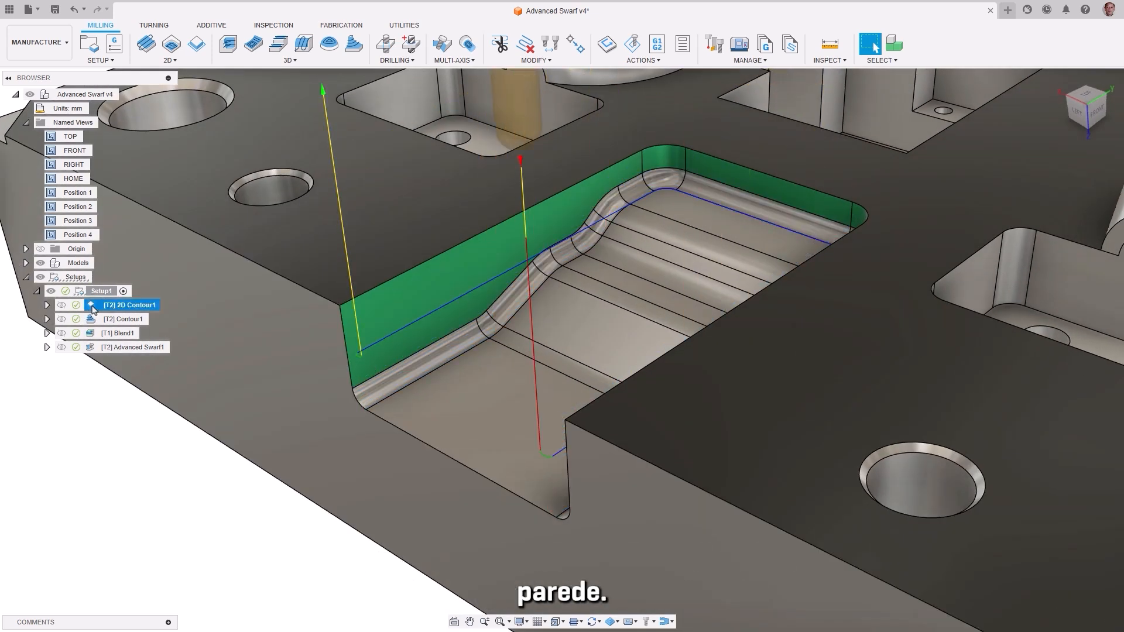
pyautogui.click(93, 319)
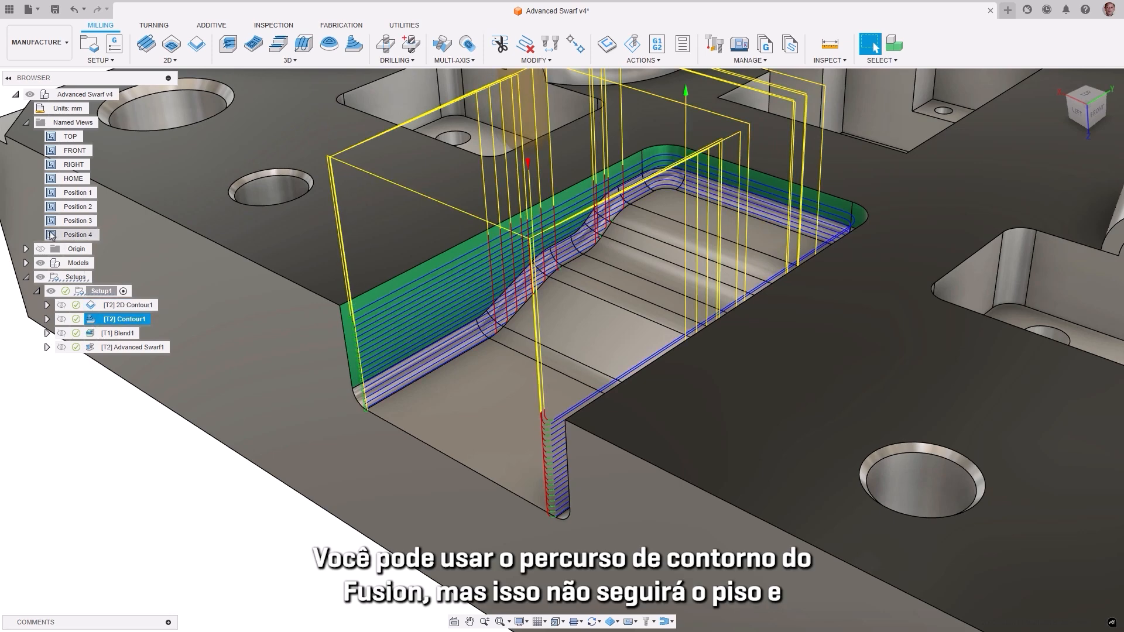
pyautogui.doubleClick(51, 235)
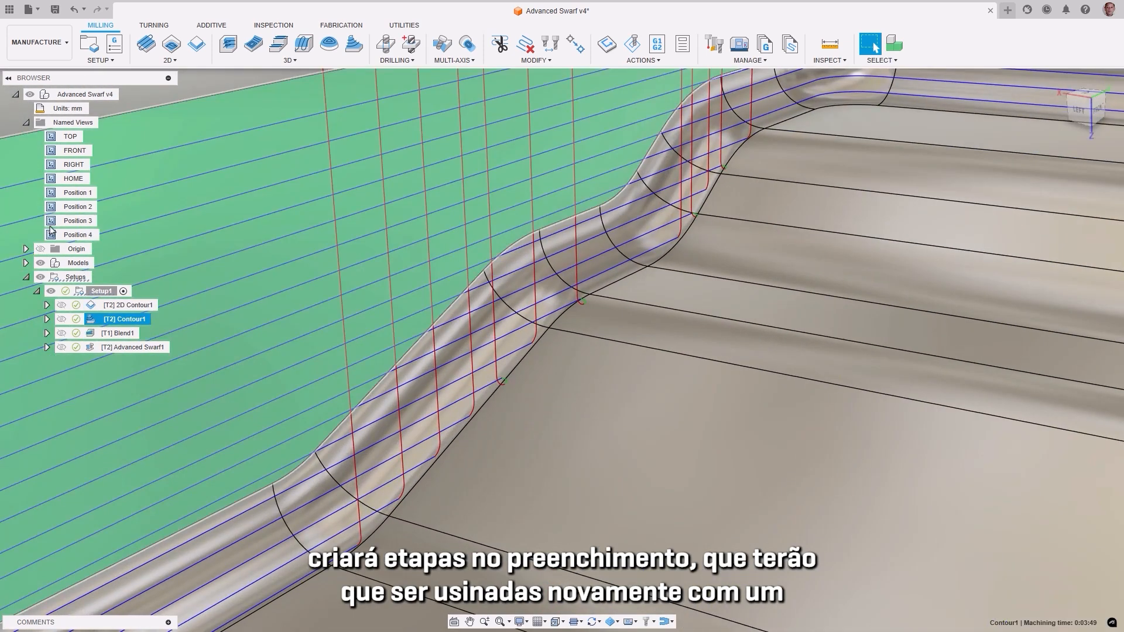
pyautogui.doubleClick(51, 222)
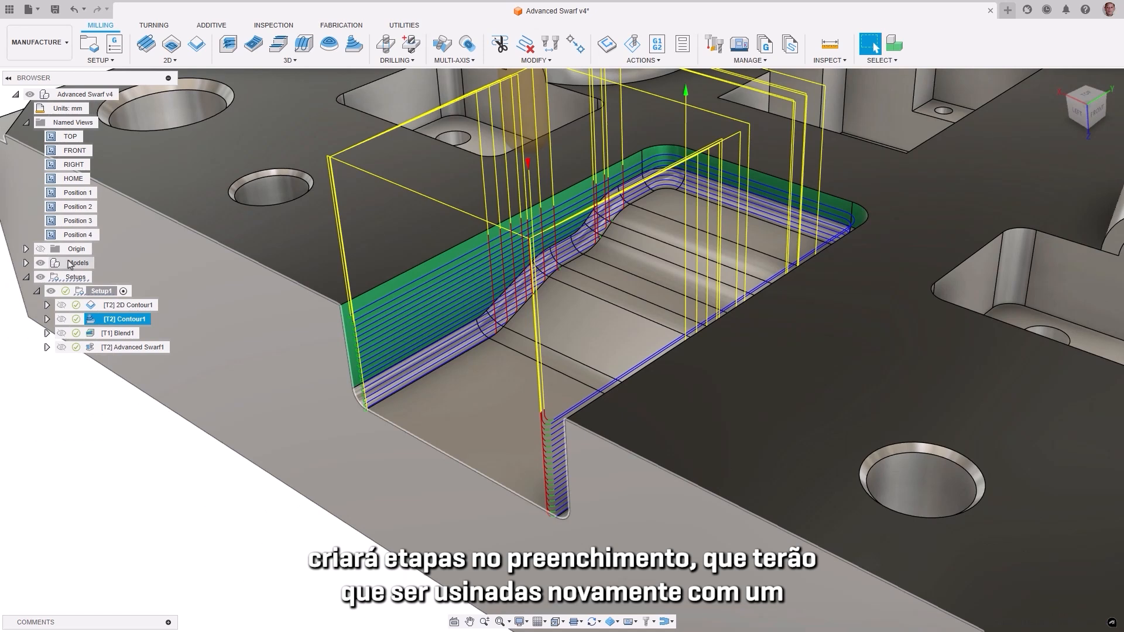
pyautogui.click(91, 333)
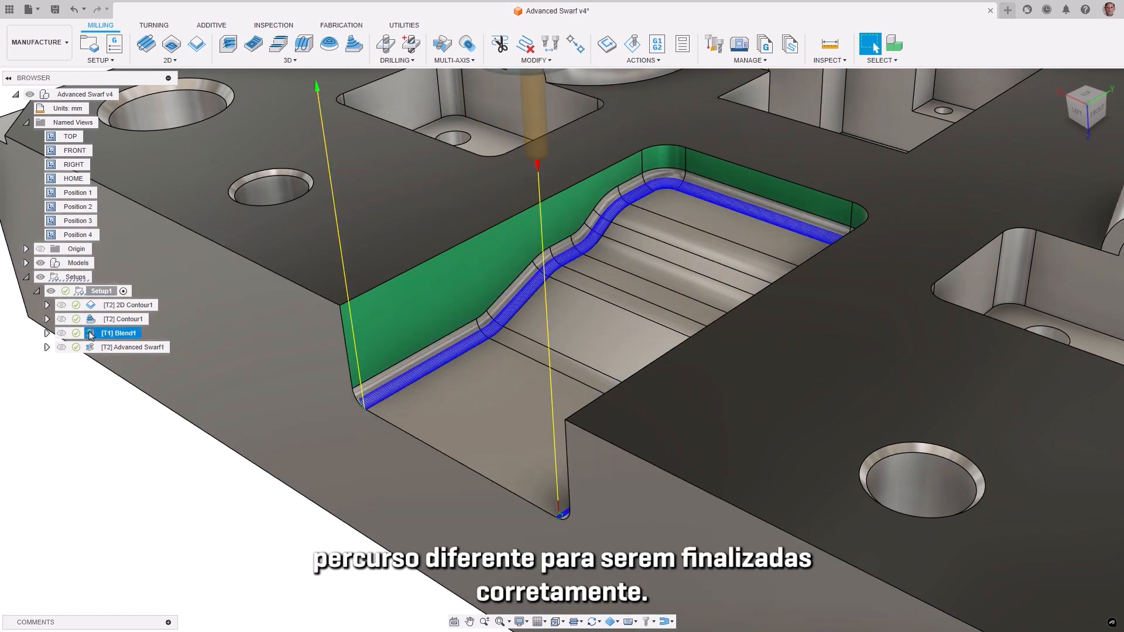
# Step: Open the Advanced Swarf1 operation for editing and review its machining type, swarf surfaces and floor surfaces
pyautogui.doubleClick(91, 346)
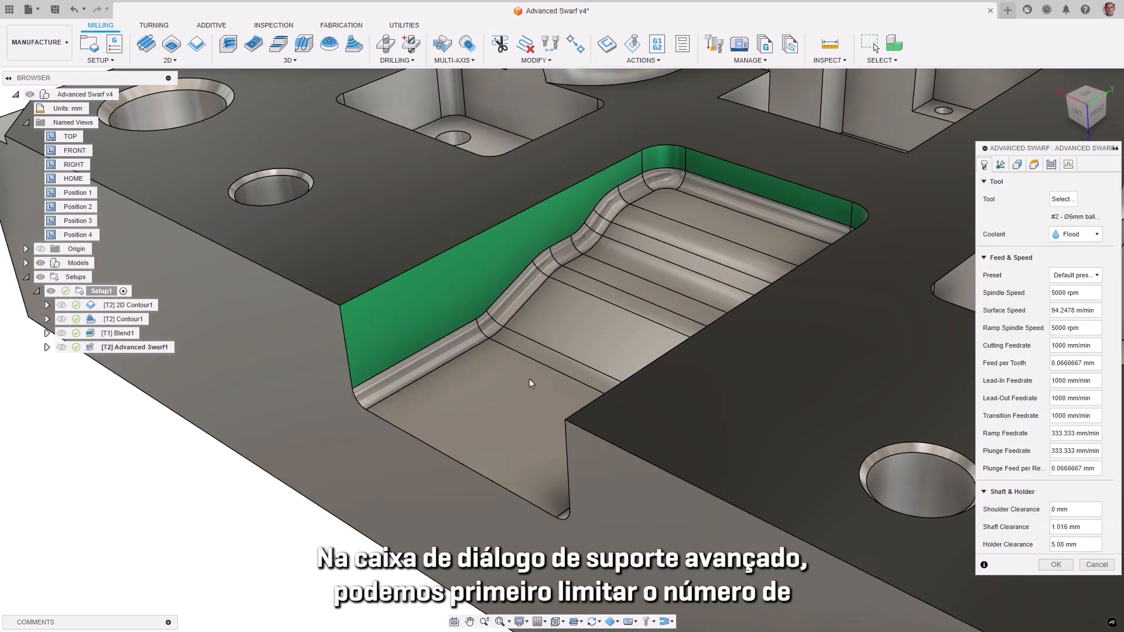
pyautogui.click(1003, 165)
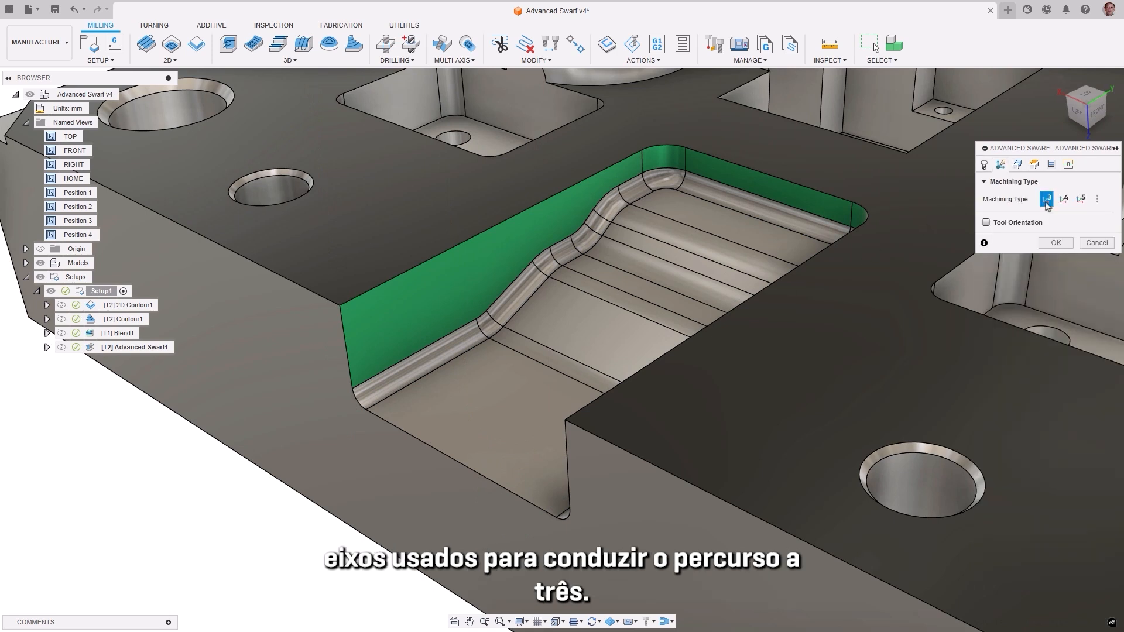
pyautogui.click(1017, 165)
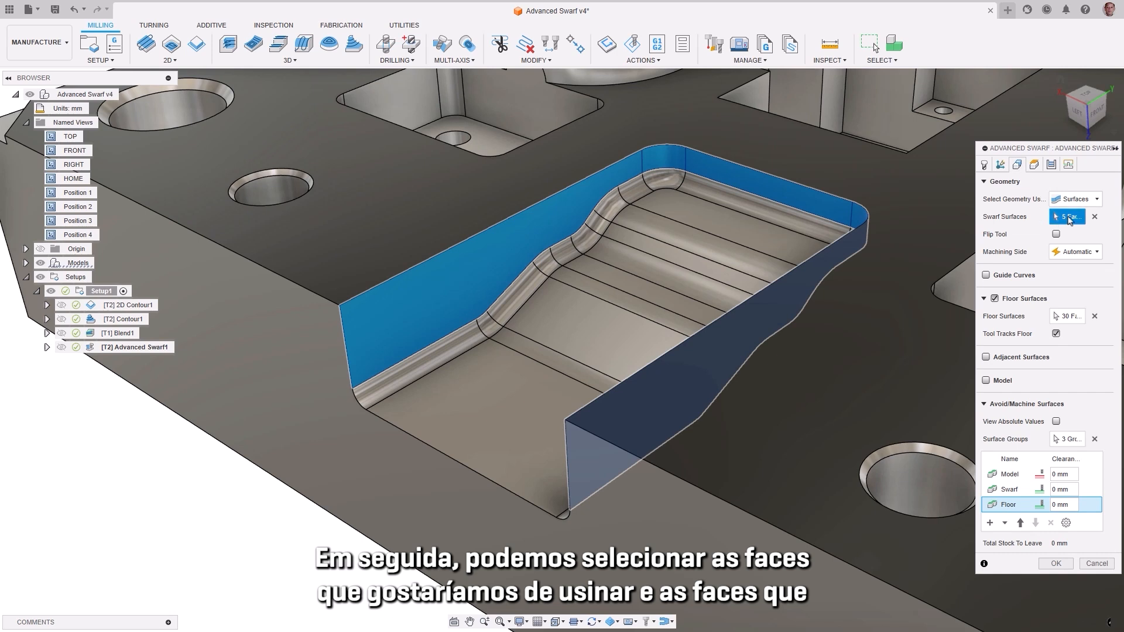
pyautogui.click(1074, 316)
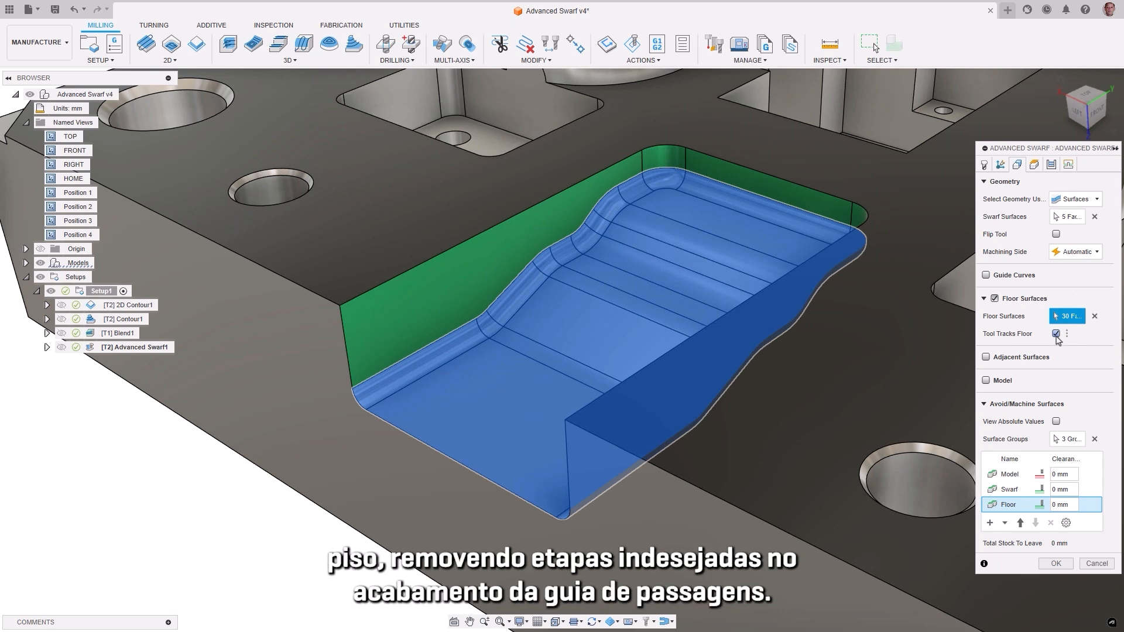
# Step: Review the Advanced Swarf1 pass options and set the multiple depths cutting mode to Blend top and bottom
pyautogui.click(1051, 165)
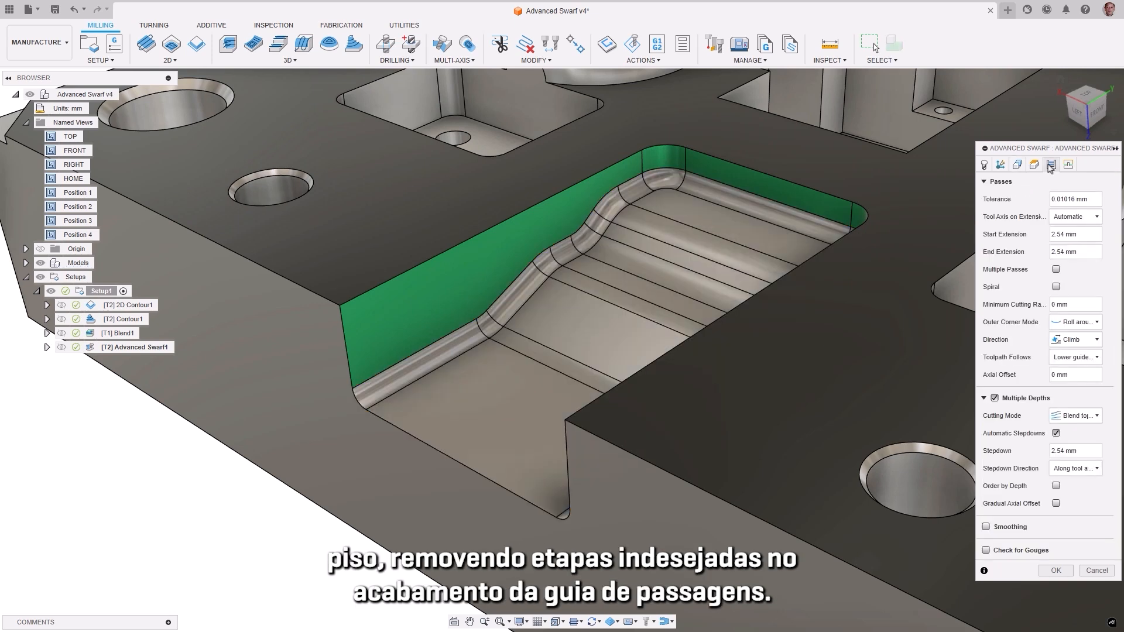
pyautogui.click(1089, 217)
pyautogui.click(1090, 324)
pyautogui.click(1090, 325)
pyautogui.click(1091, 357)
pyautogui.click(1091, 359)
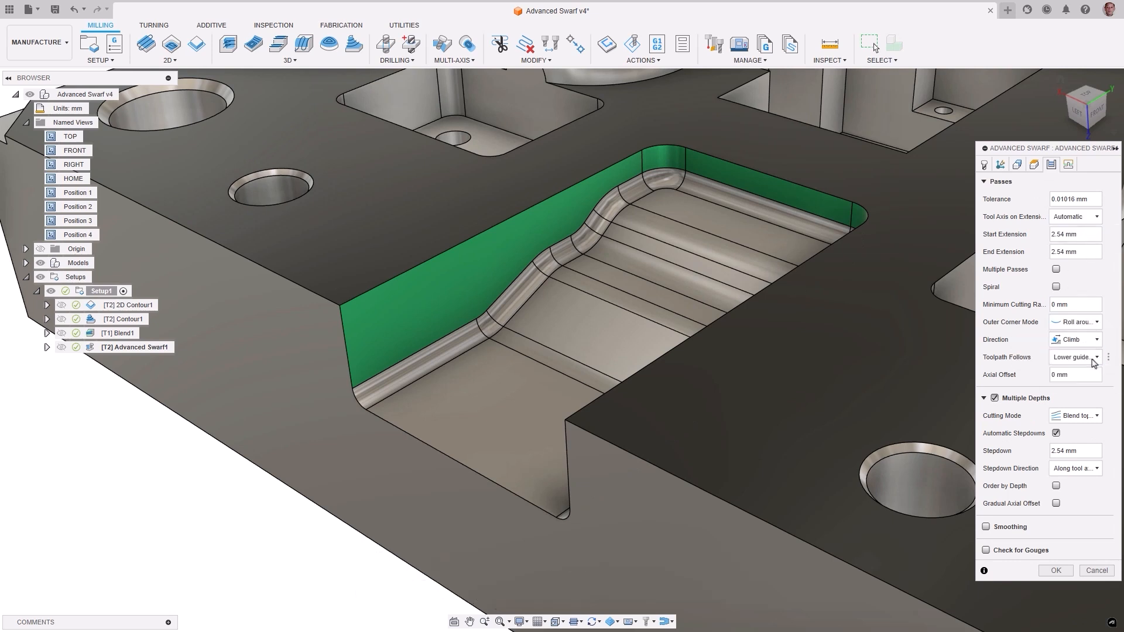
pyautogui.click(1091, 419)
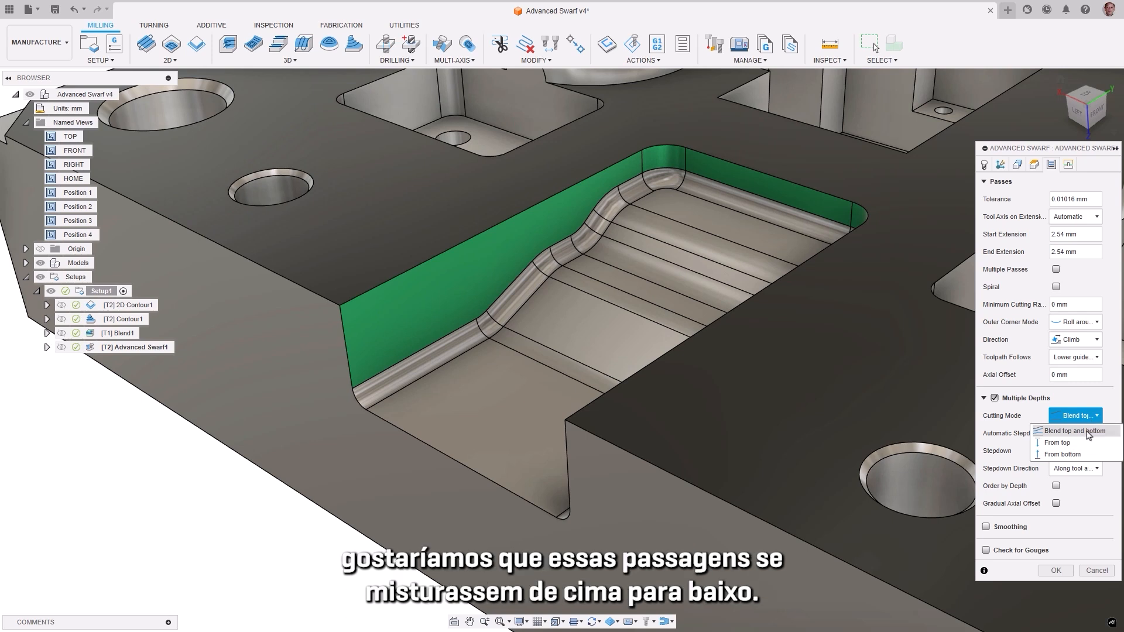
pyautogui.click(1088, 434)
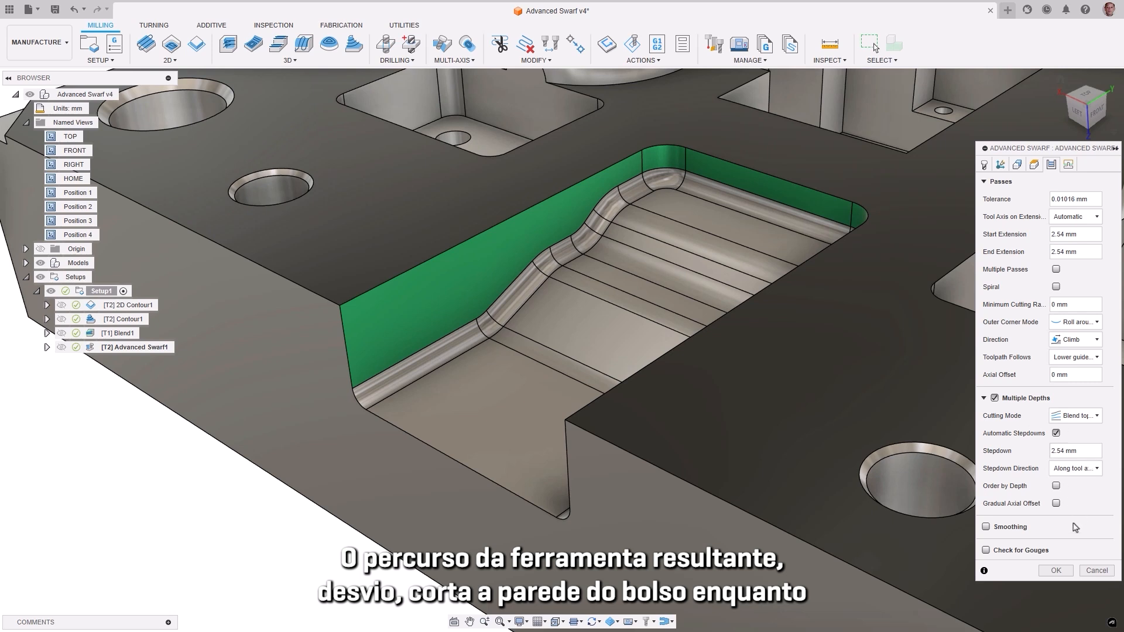
# Step: Accept the Advanced Swarf1 settings and generate its toolpath
pyautogui.click(1056, 571)
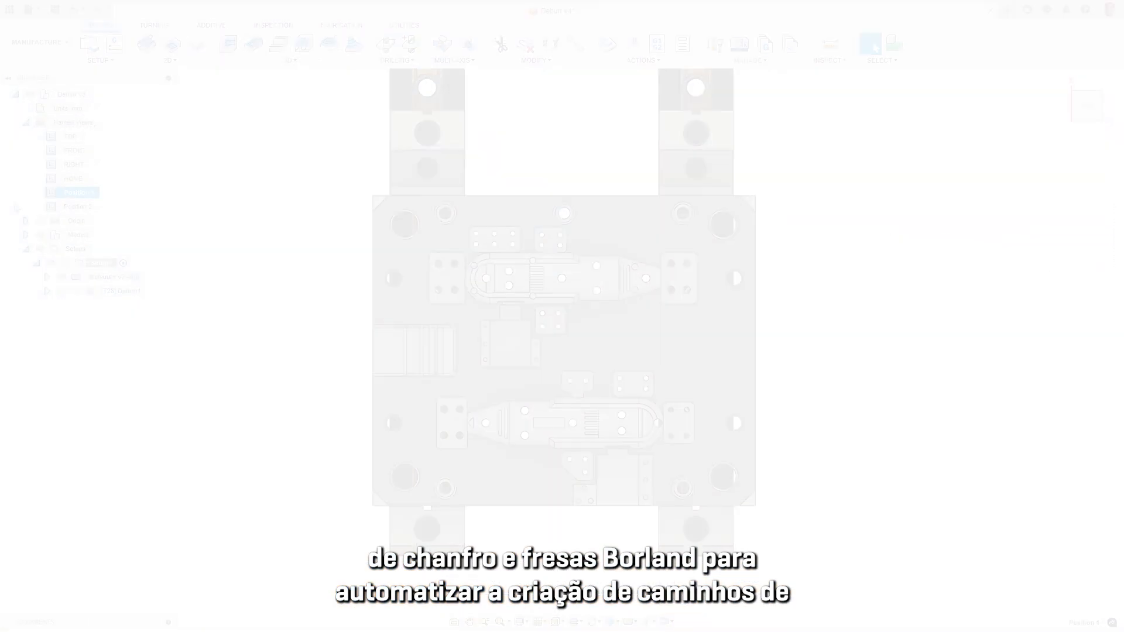
# Step: Open the Deburr1 operation on the Deburr mould for editing and set its edges to deburr to Selection
pyautogui.doubleClick(54, 207)
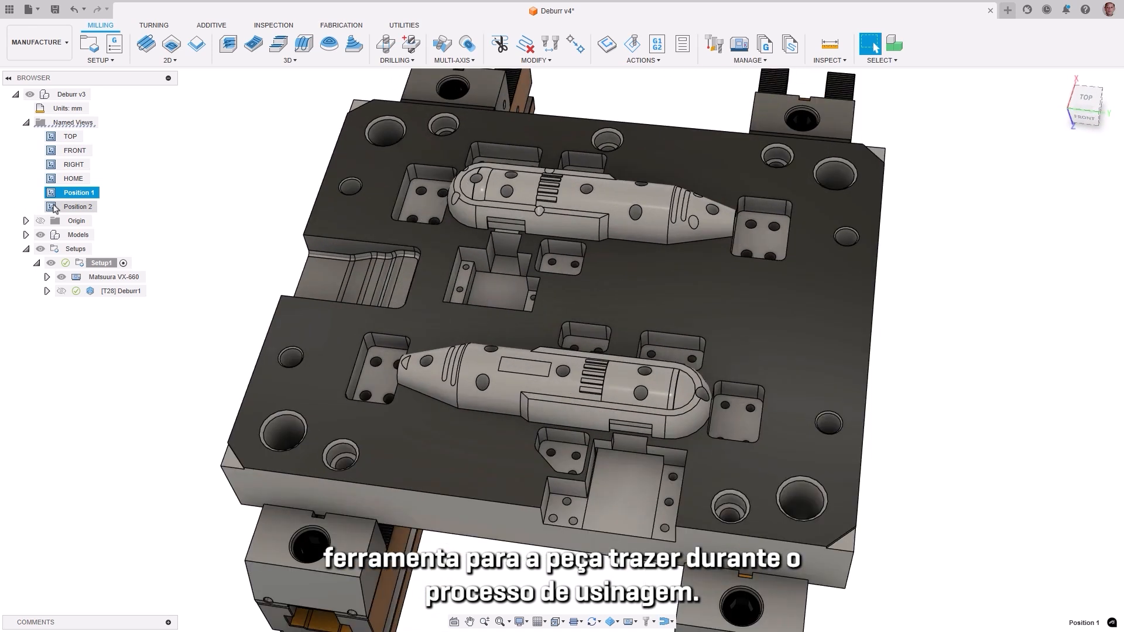
pyautogui.doubleClick(90, 291)
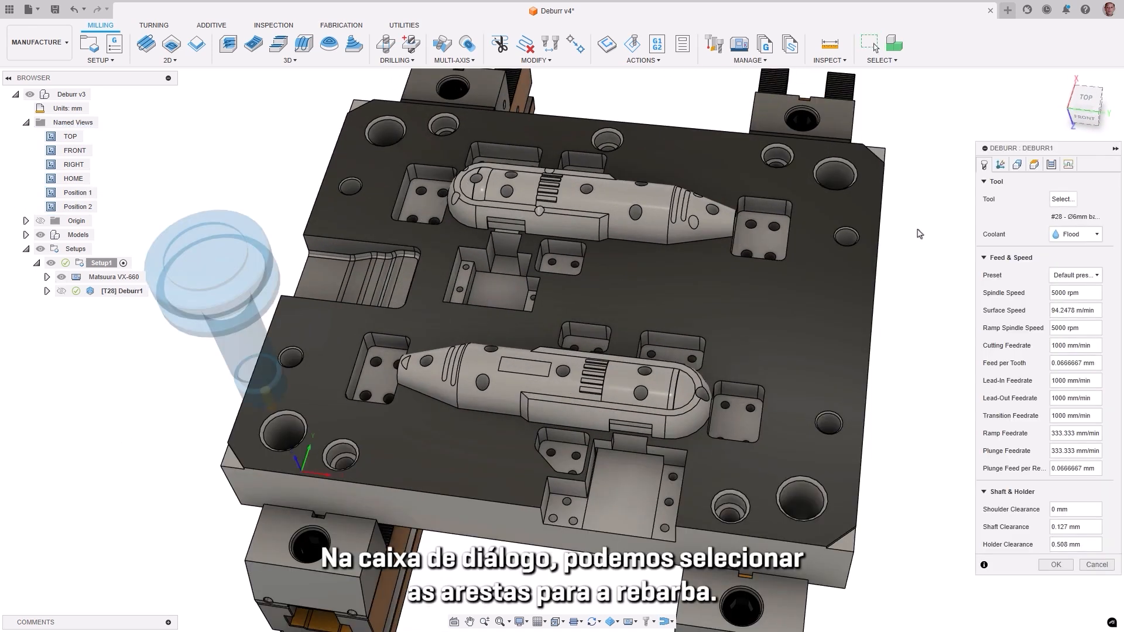
pyautogui.click(1000, 166)
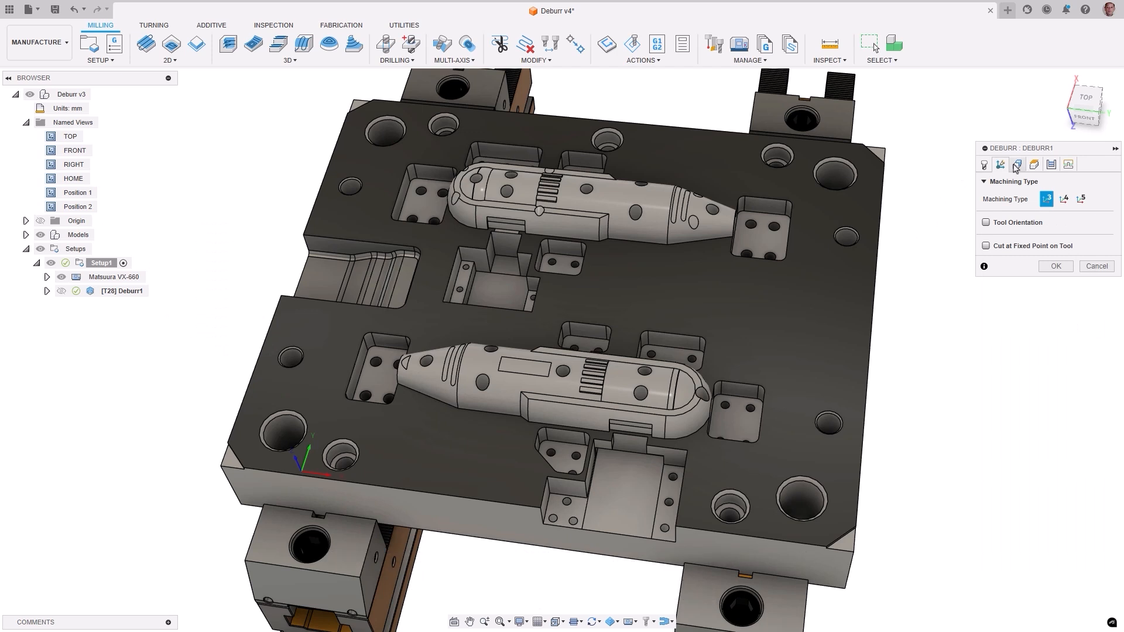
pyautogui.click(1016, 167)
pyautogui.click(1075, 218)
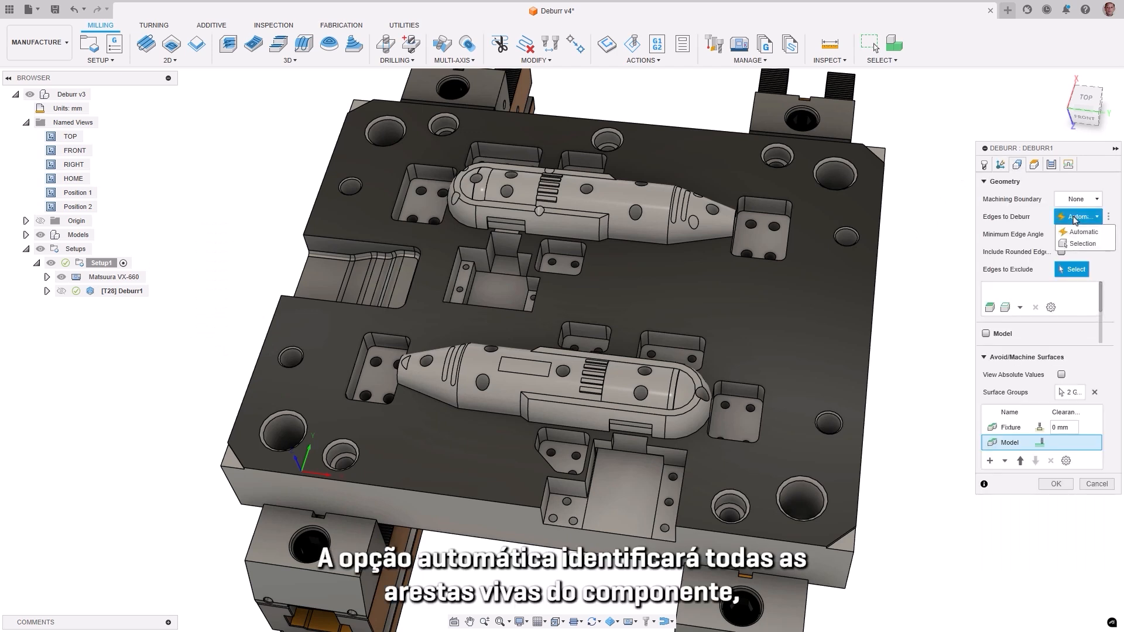
pyautogui.click(1083, 244)
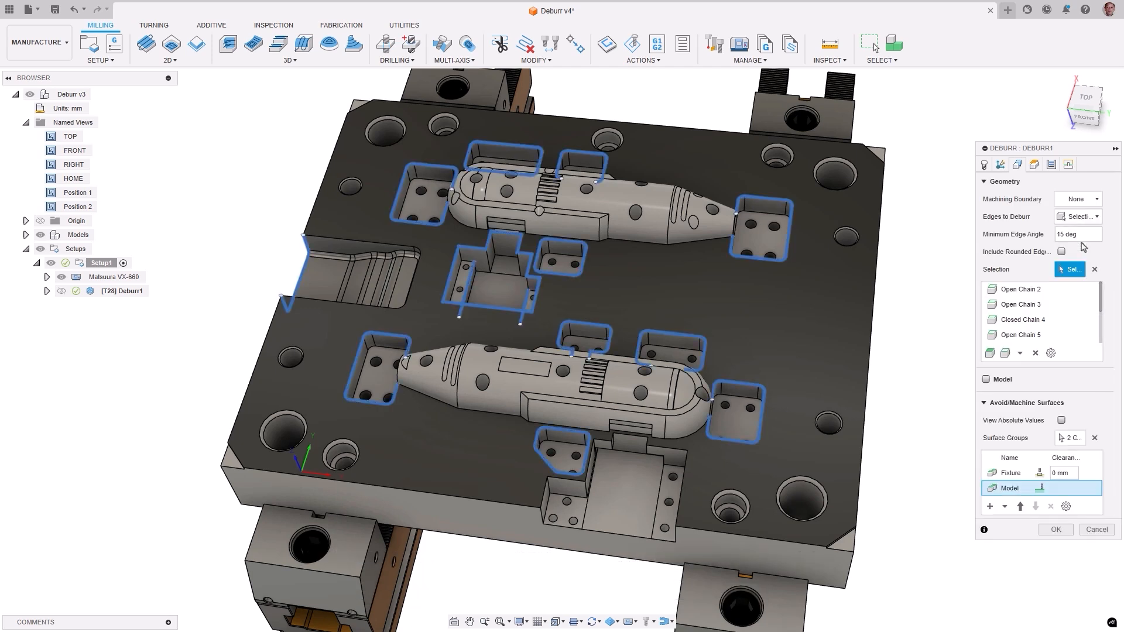
# Step: Add the closed outer edge chain of the plate's top face to the deburr selection and open the pass settings
pyautogui.click(1004, 355)
pyautogui.click(867, 391)
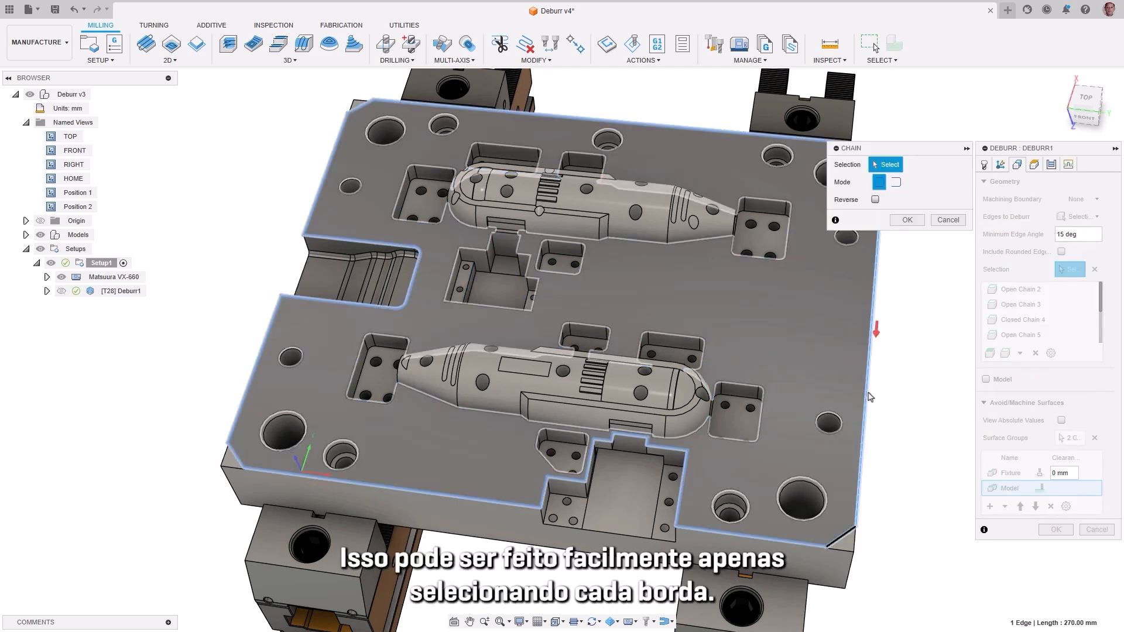
pyautogui.click(907, 220)
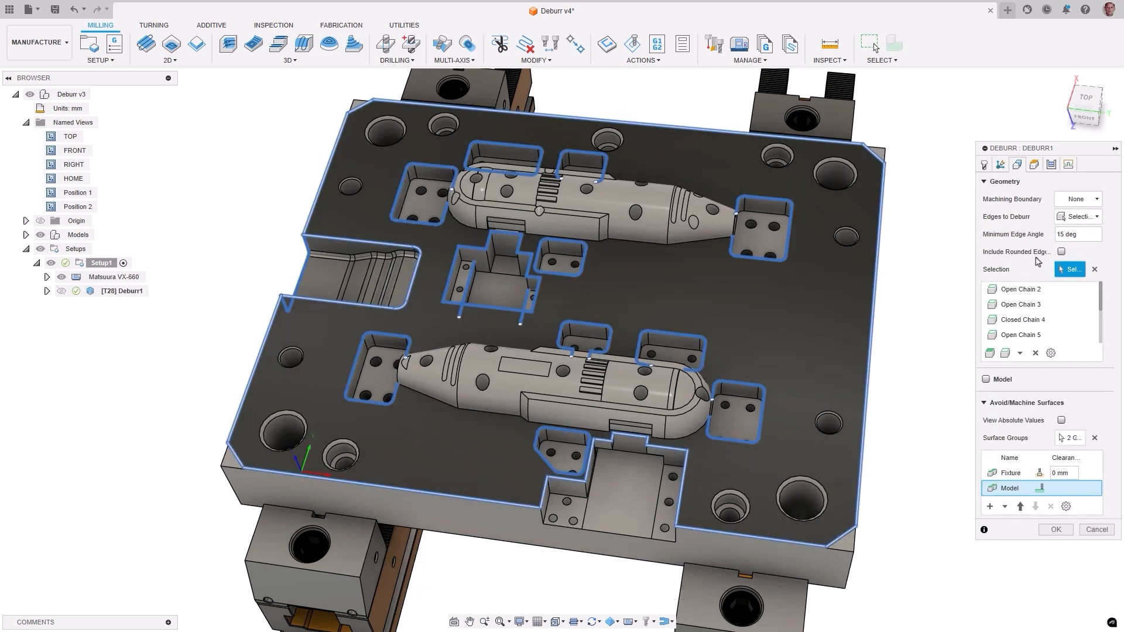
pyautogui.click(1051, 165)
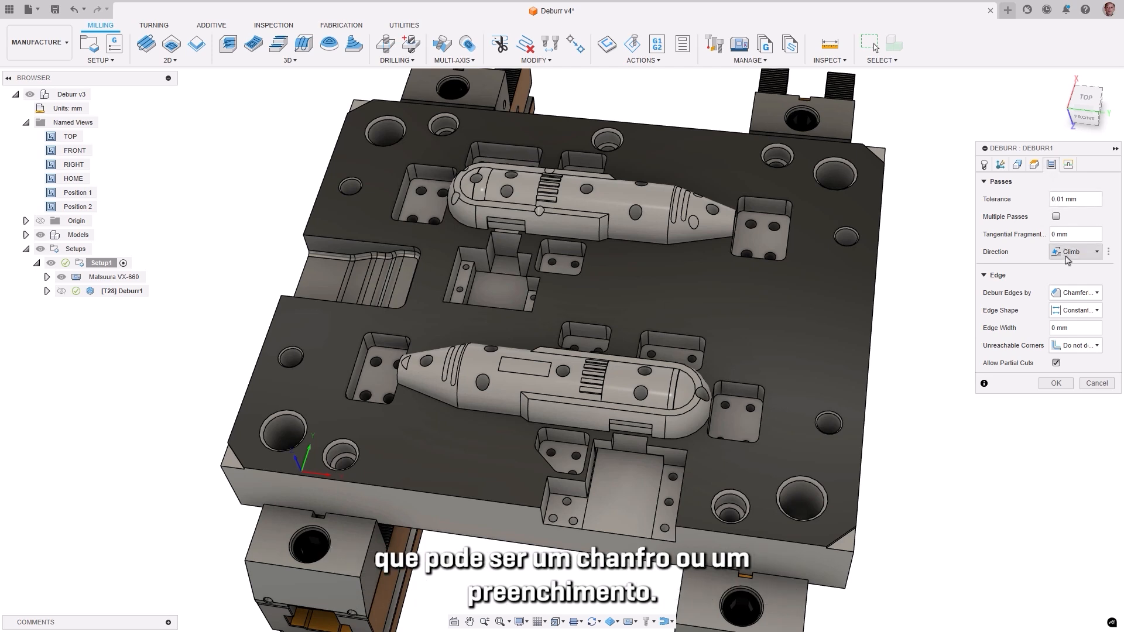
# Step: Try Filleting as the deburr edge method with multiple passes enabled, and return to Chamfering with multiple passes off
pyautogui.click(1079, 293)
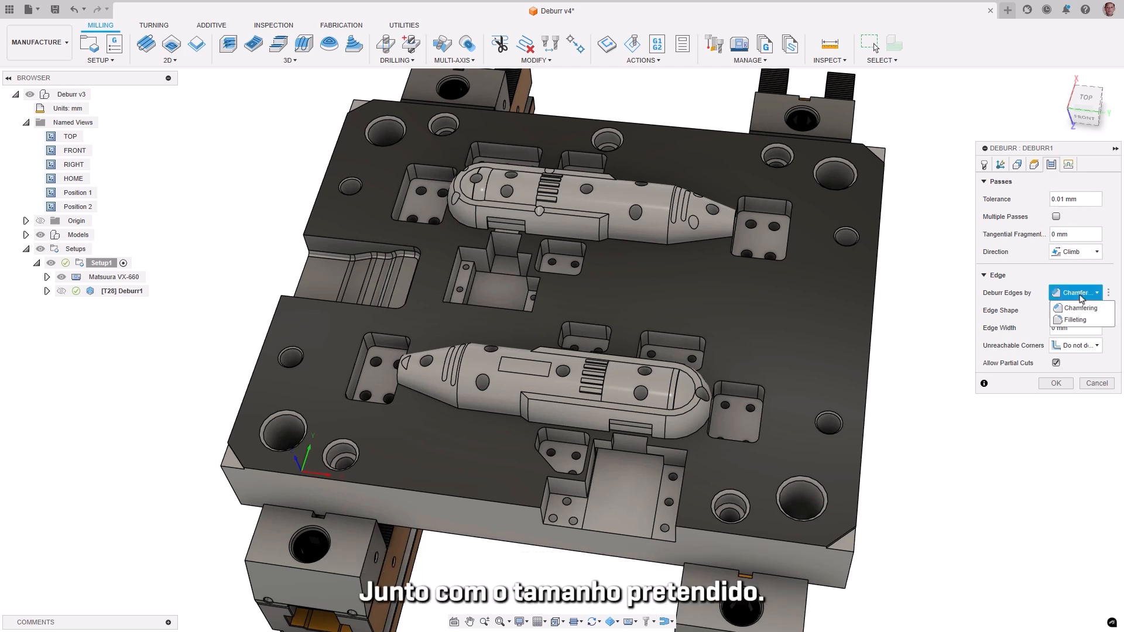
pyautogui.click(1080, 320)
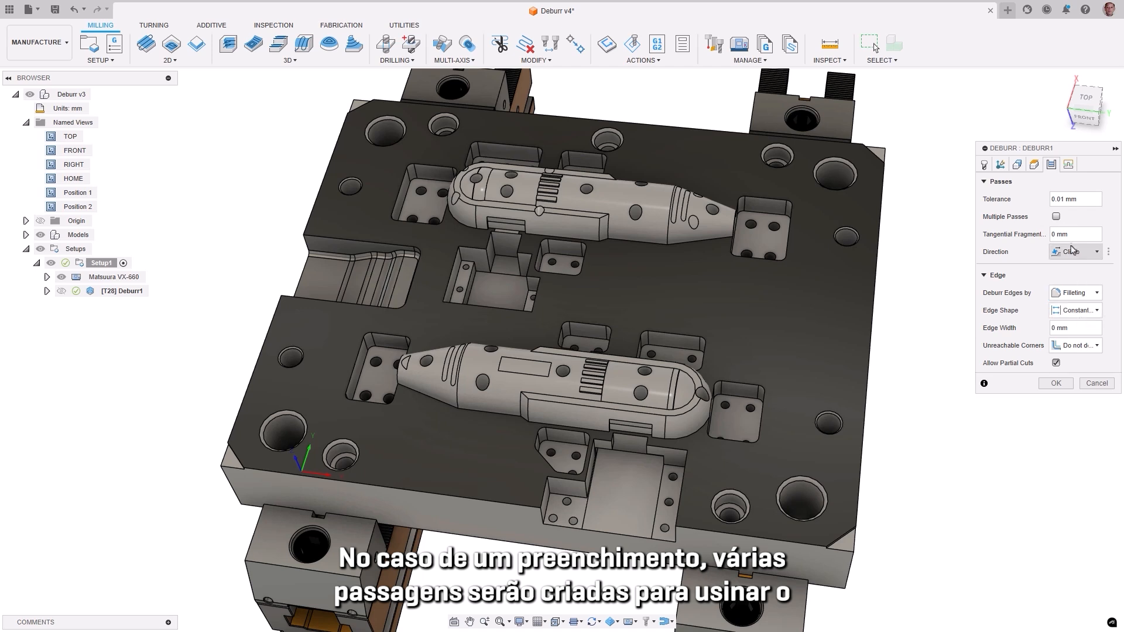
pyautogui.click(1057, 217)
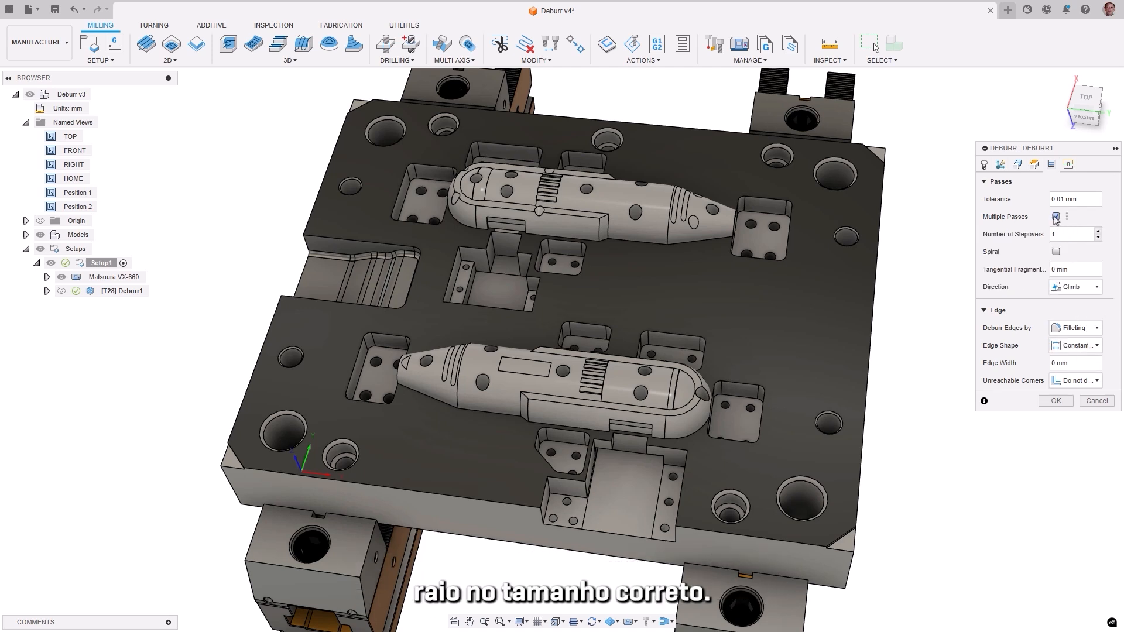
pyautogui.click(1056, 217)
pyautogui.click(1083, 294)
pyautogui.click(1081, 308)
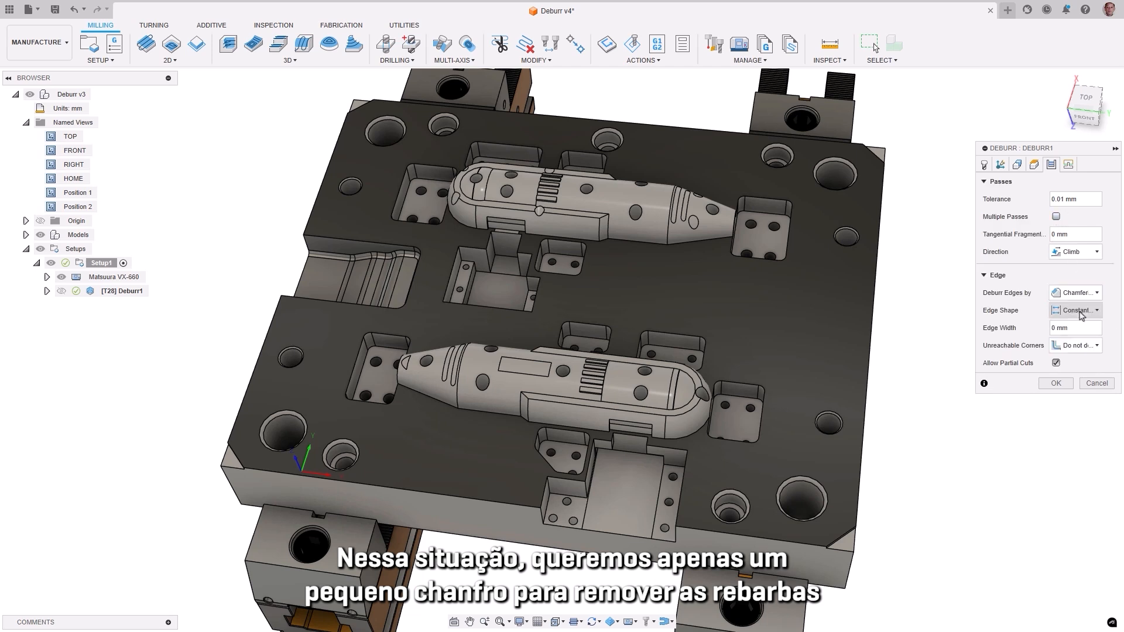
# Step: Set the deburr edge width to 0.05 mm and generate the Deburr1 toolpath
pyautogui.click(1062, 329)
pyautogui.write('0.5')
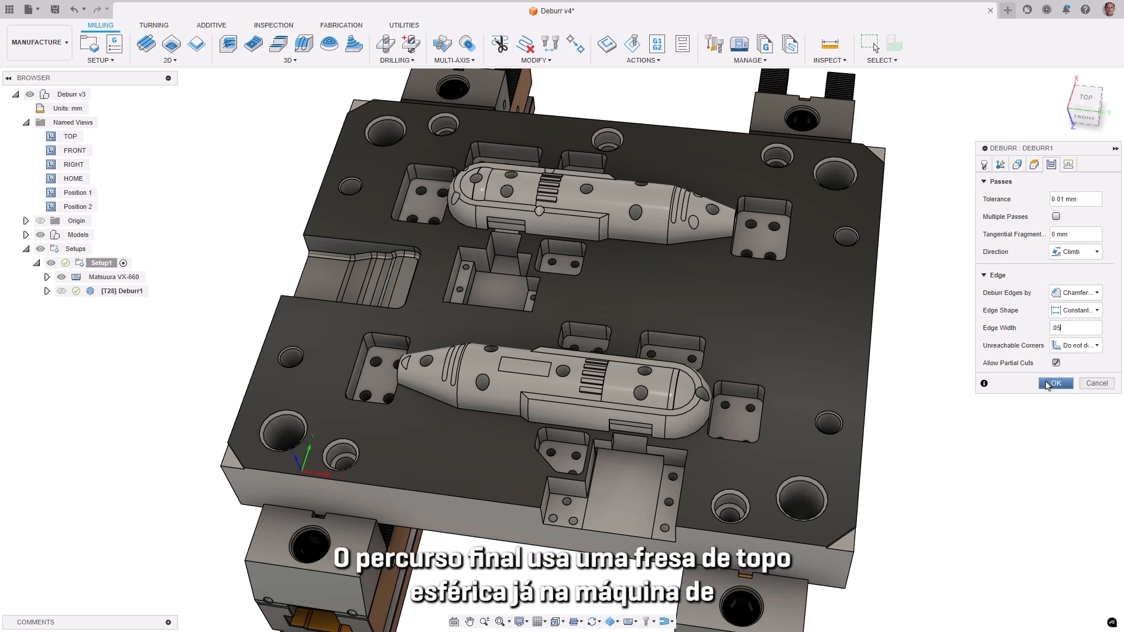
pyautogui.click(1048, 384)
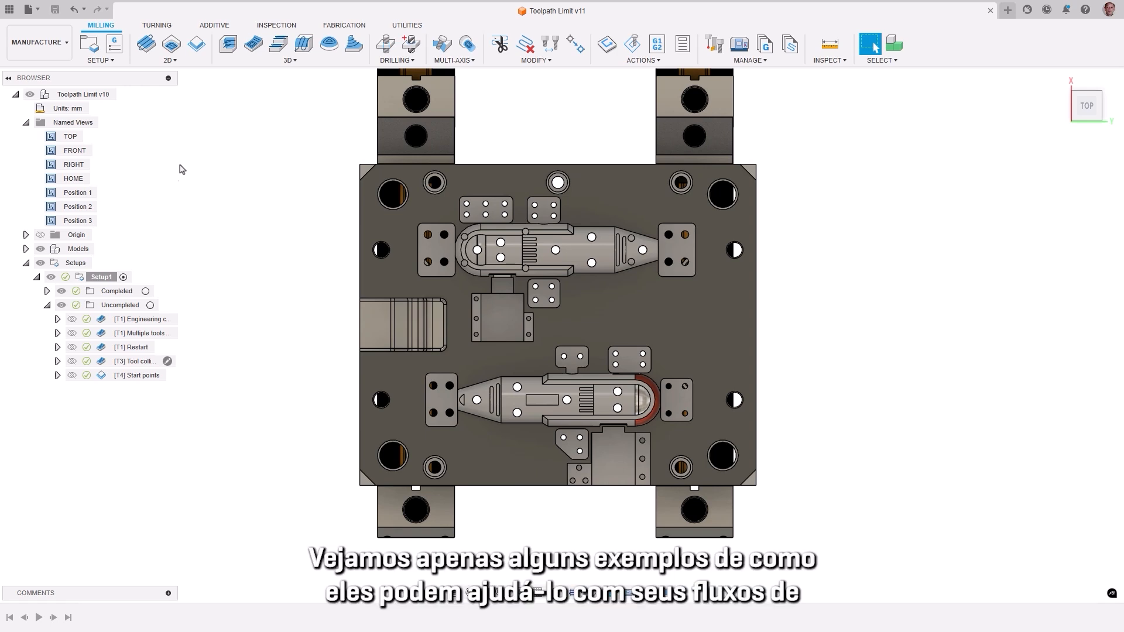
# Step: Examine the red surface at the end of the core in the Toolpath Limit mould from Position 2 and Position 3
pyautogui.doubleClick(50, 208)
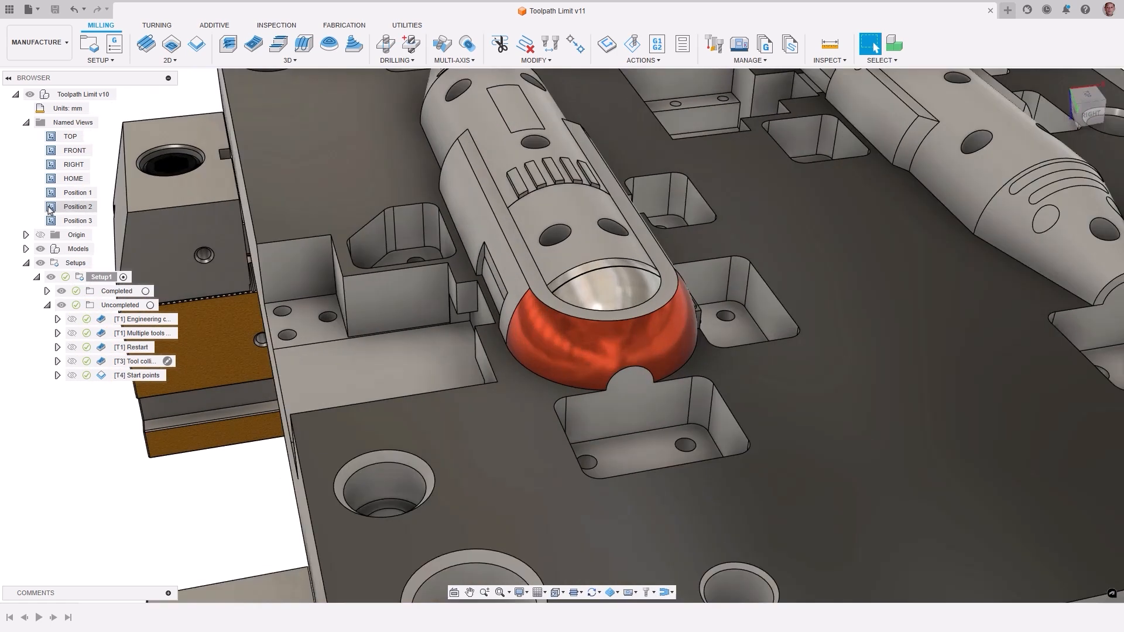
pyautogui.click(579, 348)
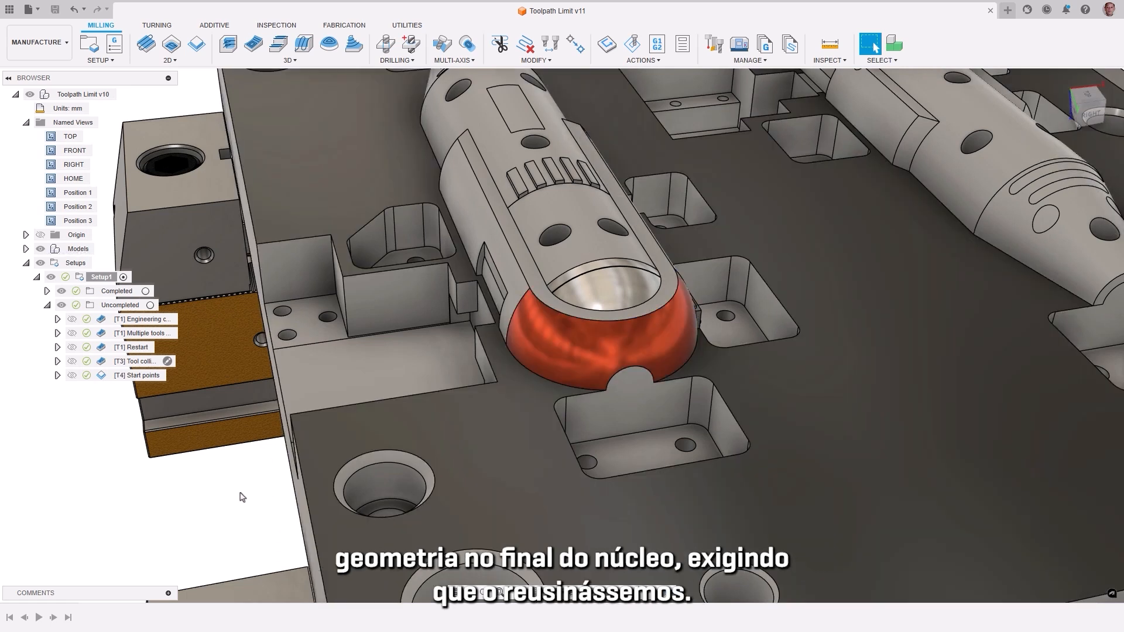
pyautogui.doubleClick(52, 220)
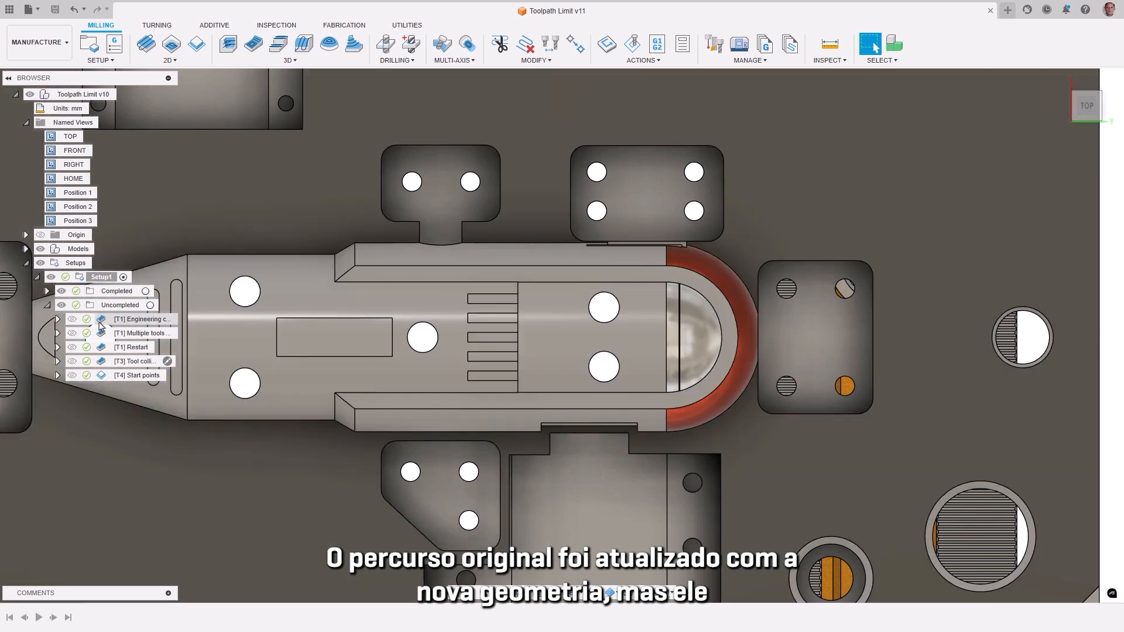
# Step: Trim the Engineering change toolpath with a four-point polygon around the core's rounded end, keeping the Inside passes
pyautogui.click(103, 322)
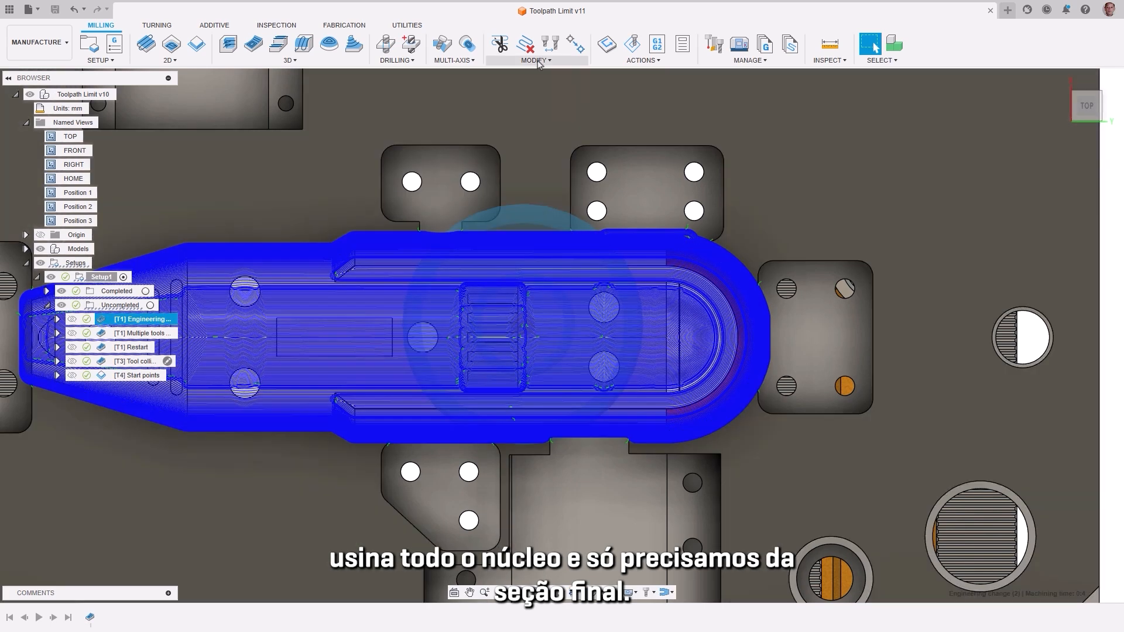
pyautogui.click(534, 61)
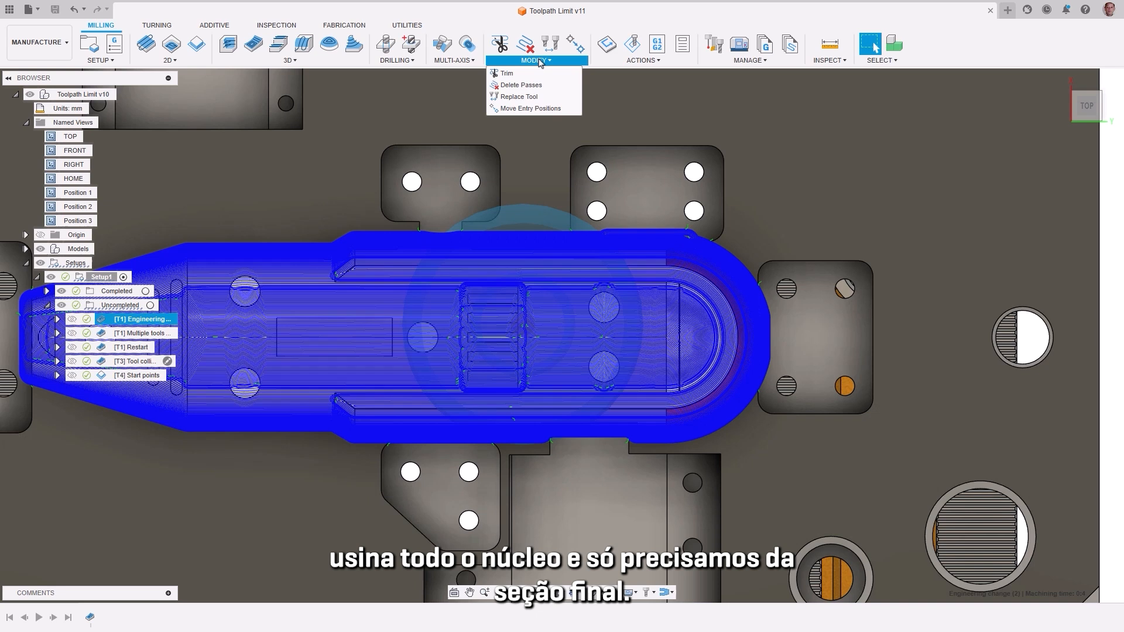
pyautogui.click(508, 73)
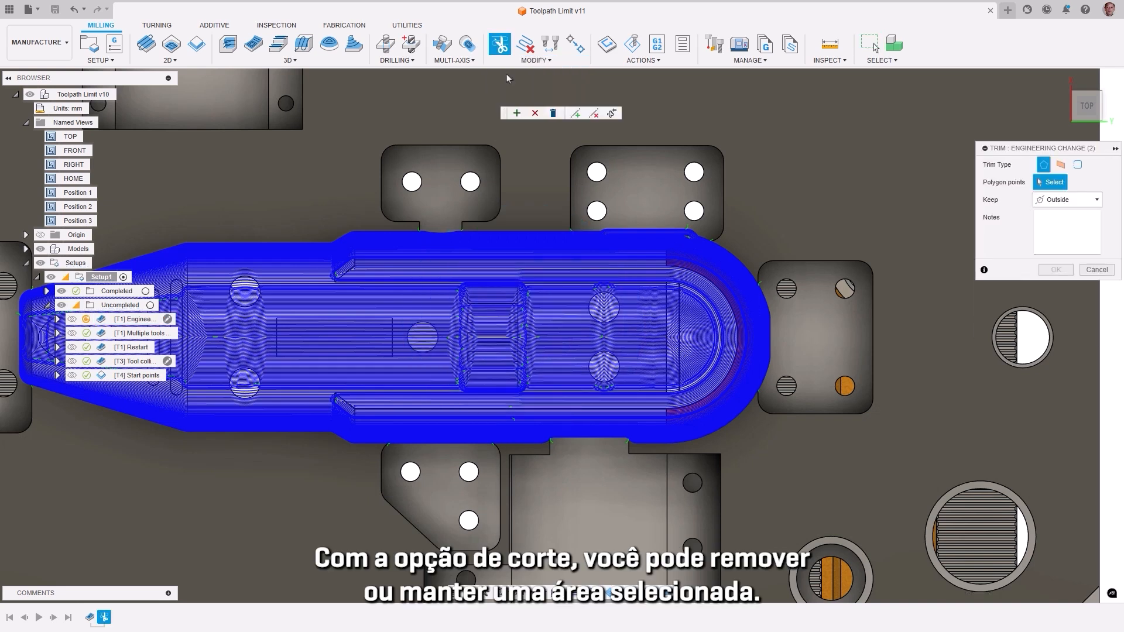
pyautogui.click(649, 465)
pyautogui.click(822, 463)
pyautogui.click(805, 220)
pyautogui.click(1069, 200)
pyautogui.click(1062, 227)
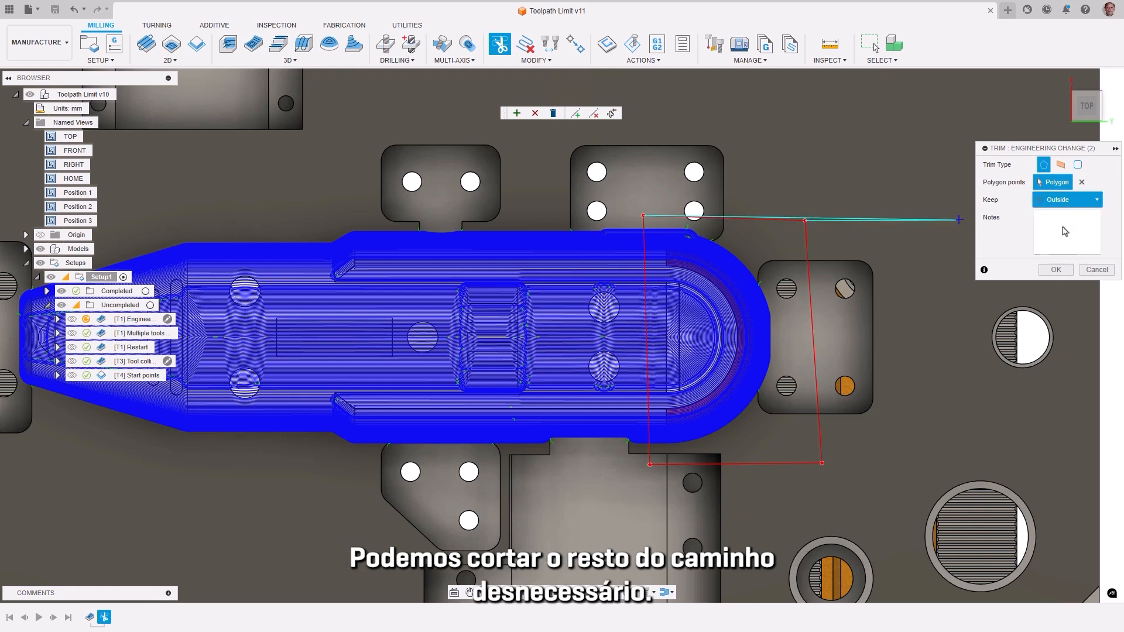
pyautogui.click(1056, 270)
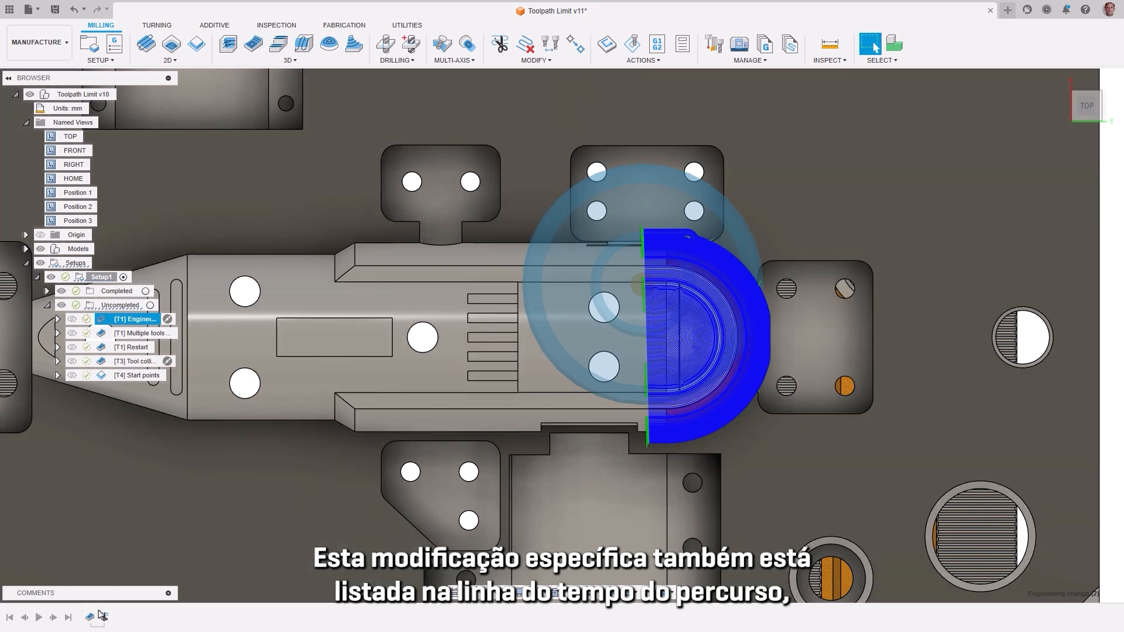
# Step: Edit the trim and move the two polygon corners farthest from the core's rounded end outward to keep a longer toolpath section
pyautogui.rightClick(103, 617)
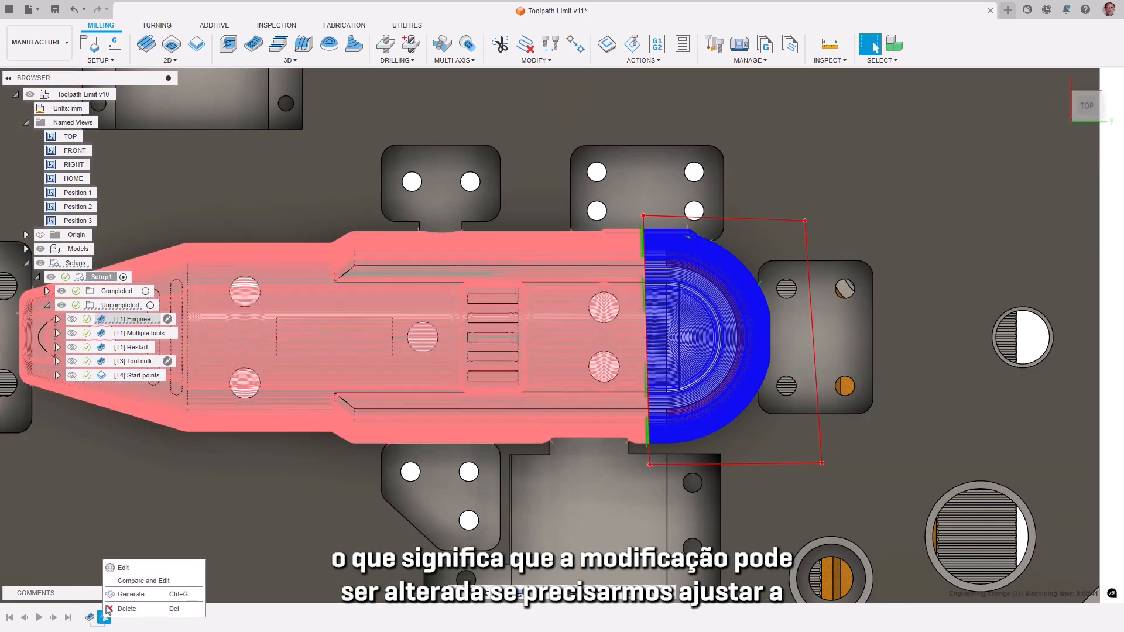
pyautogui.click(123, 568)
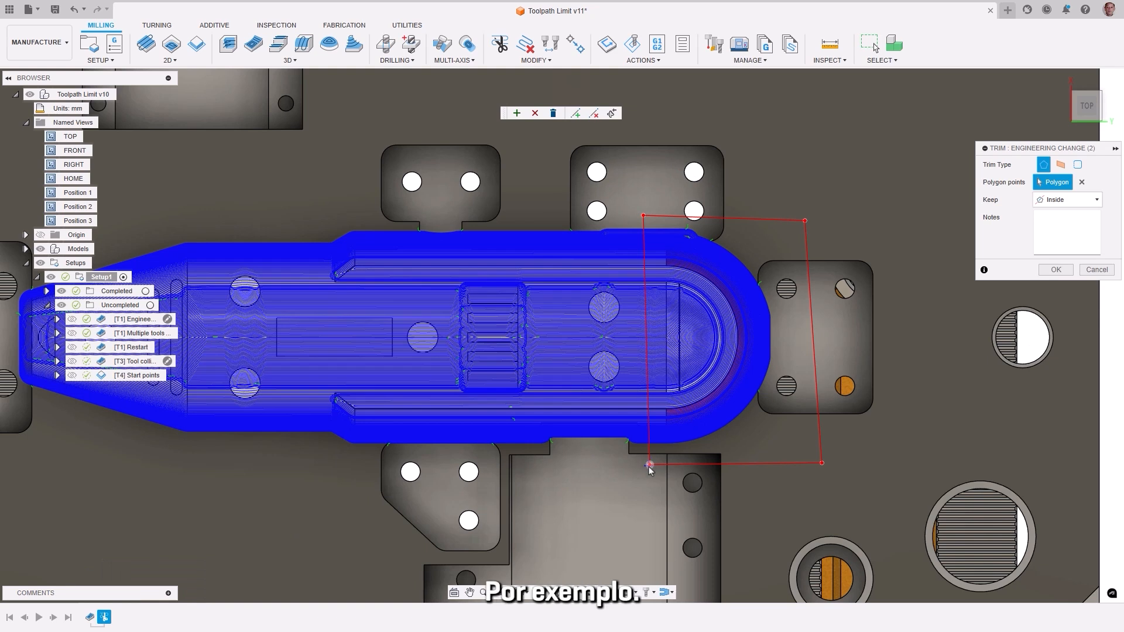
pyautogui.moveTo(627, 468); pyautogui.dragTo(604, 467)
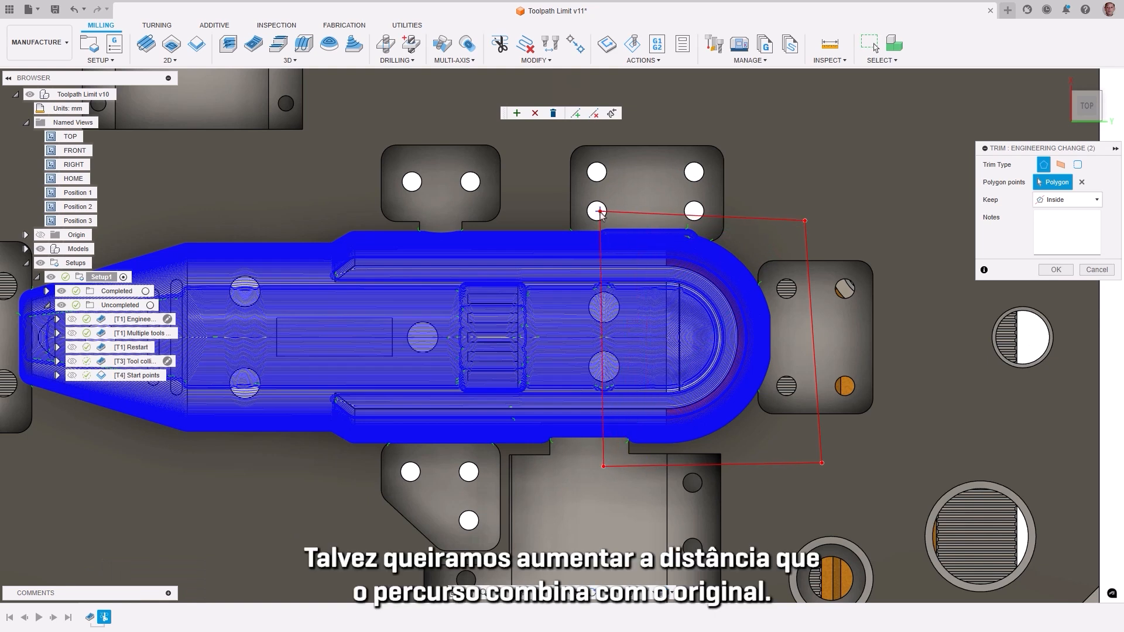
pyautogui.moveTo(620, 213); pyautogui.dragTo(1009, 256)
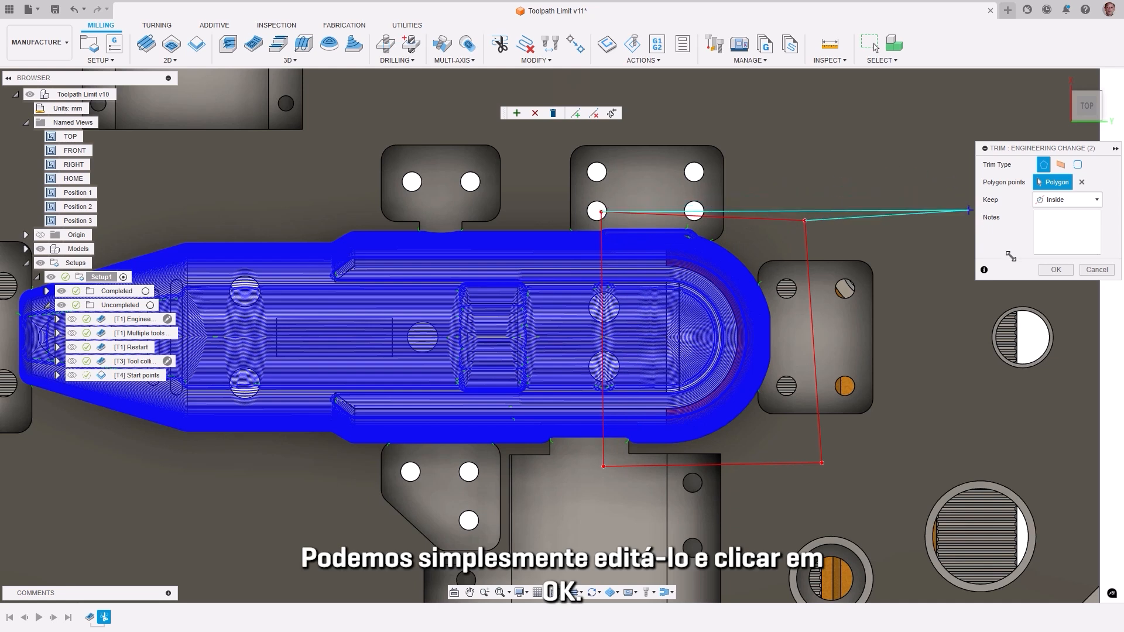
pyautogui.click(1042, 272)
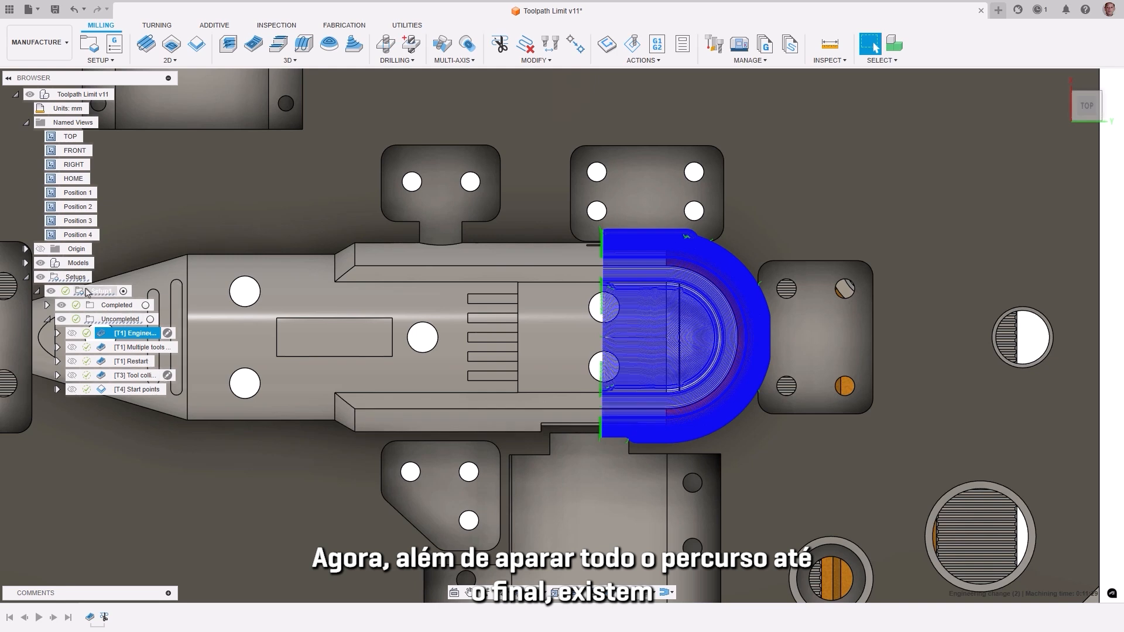
# Step: Delete the unneeded central passes of the trimmed Engineering change toolpath, keeping the passes around the red surface
pyautogui.scroll(5, 720, 346)
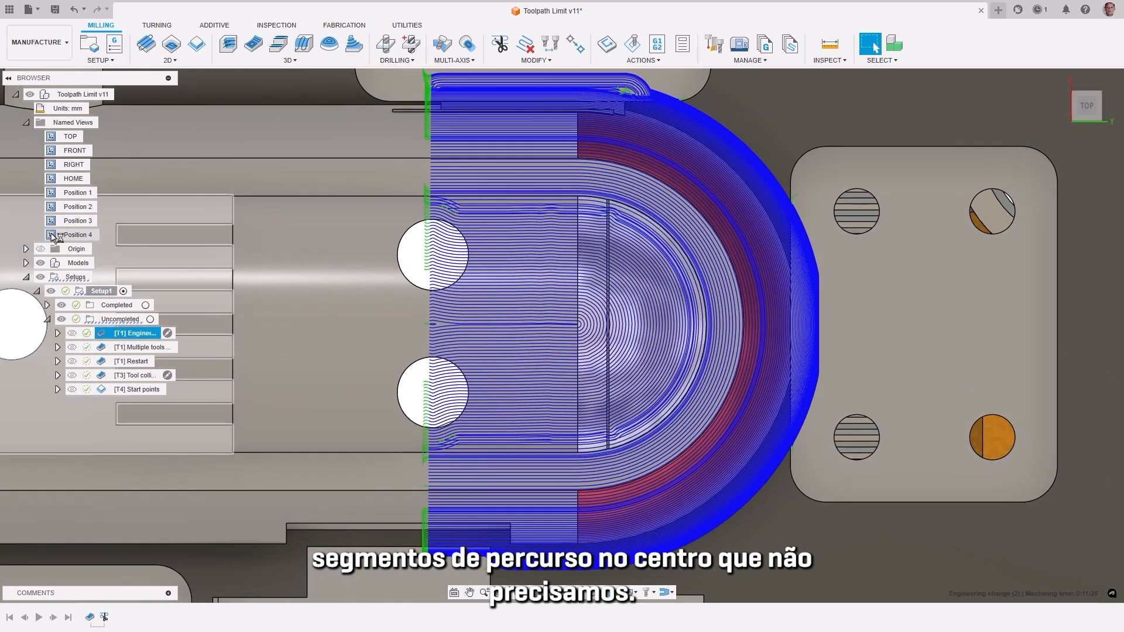
pyautogui.click(535, 60)
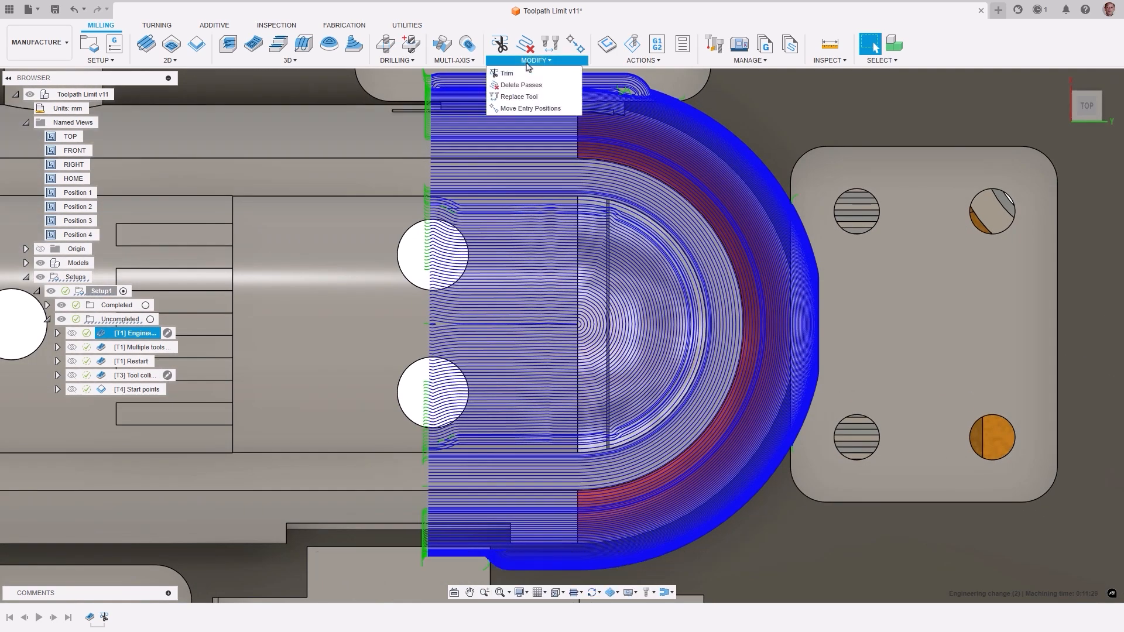
pyautogui.click(532, 85)
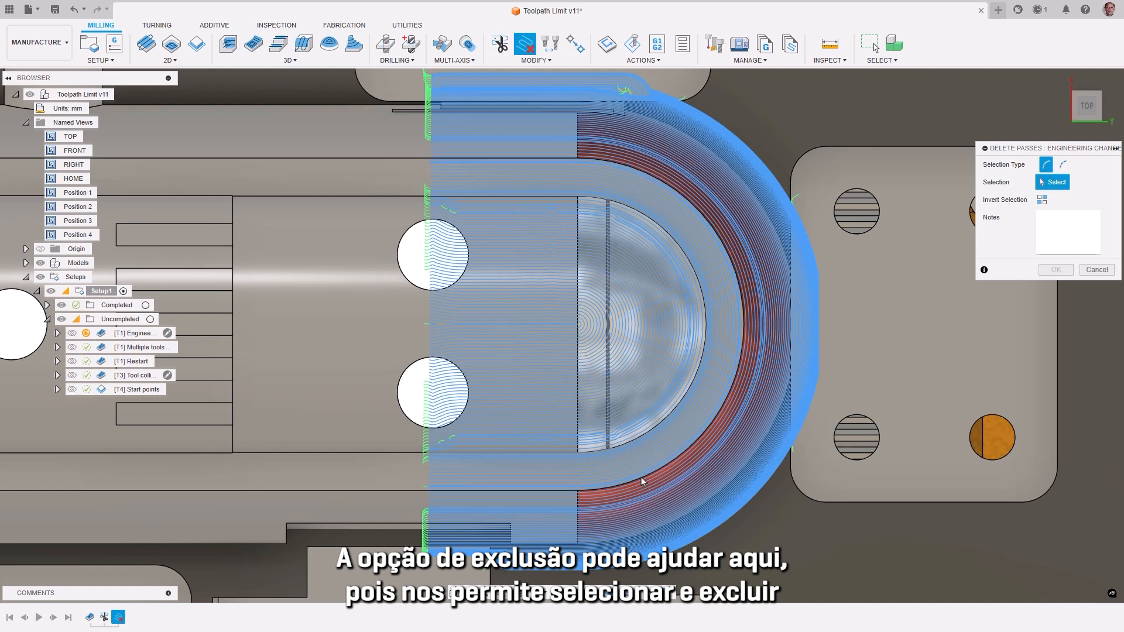
pyautogui.moveTo(642, 476); pyautogui.dragTo(339, 173)
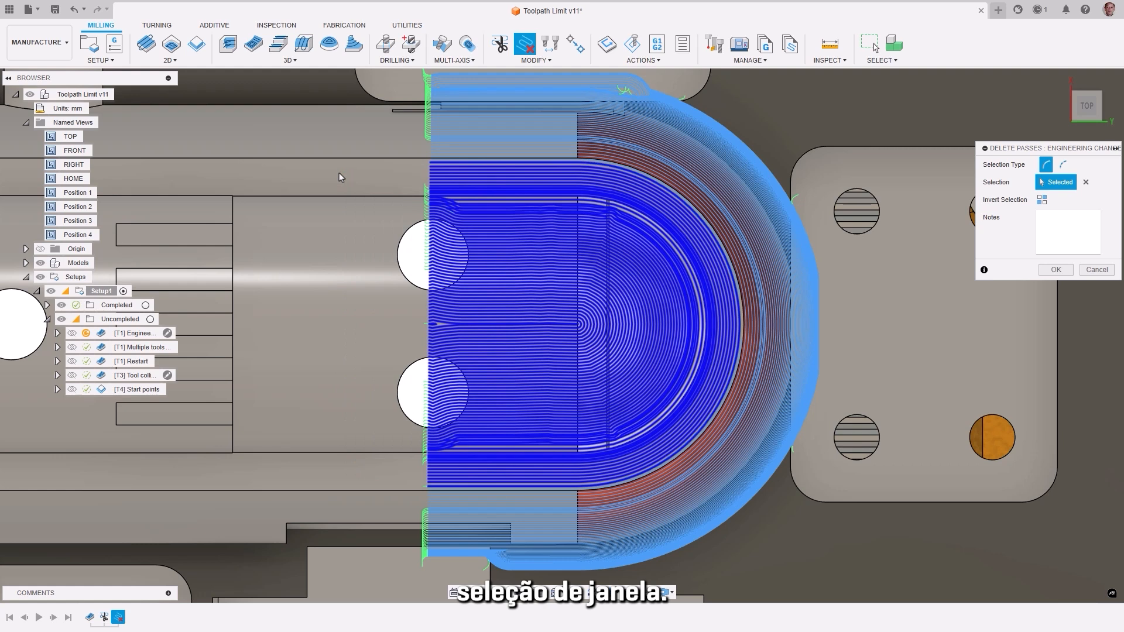
pyautogui.click(1055, 270)
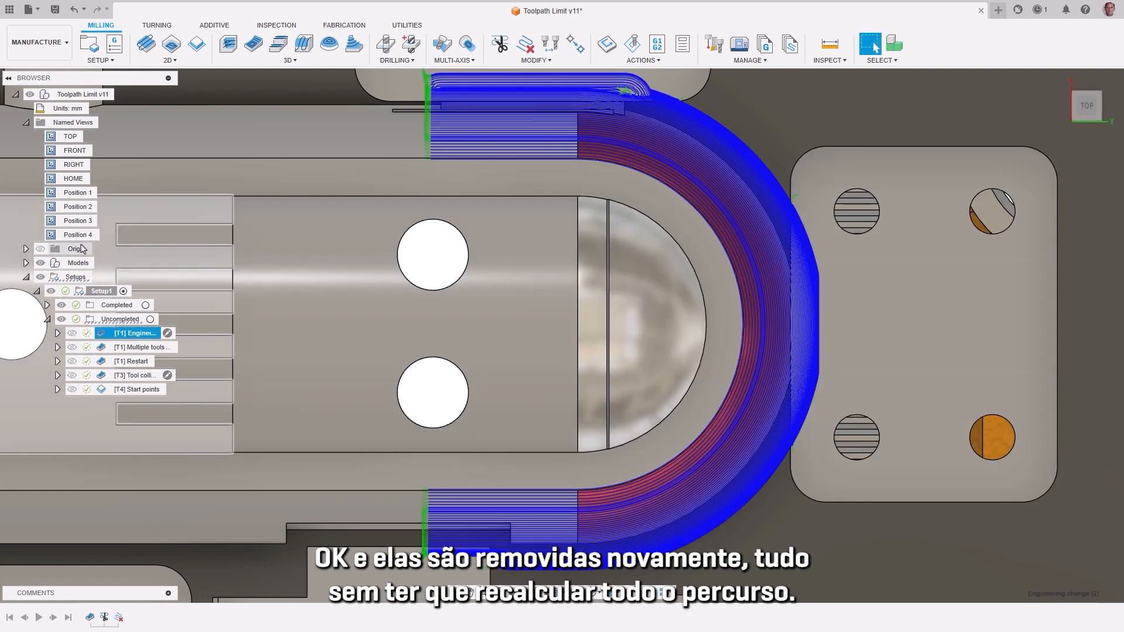
# Step: Trim the Multiple tools toolpath with a Setup Y Axis plane offset 130 mm from the Setup WCS origin, keeping Both sides
pyautogui.doubleClick(59, 221)
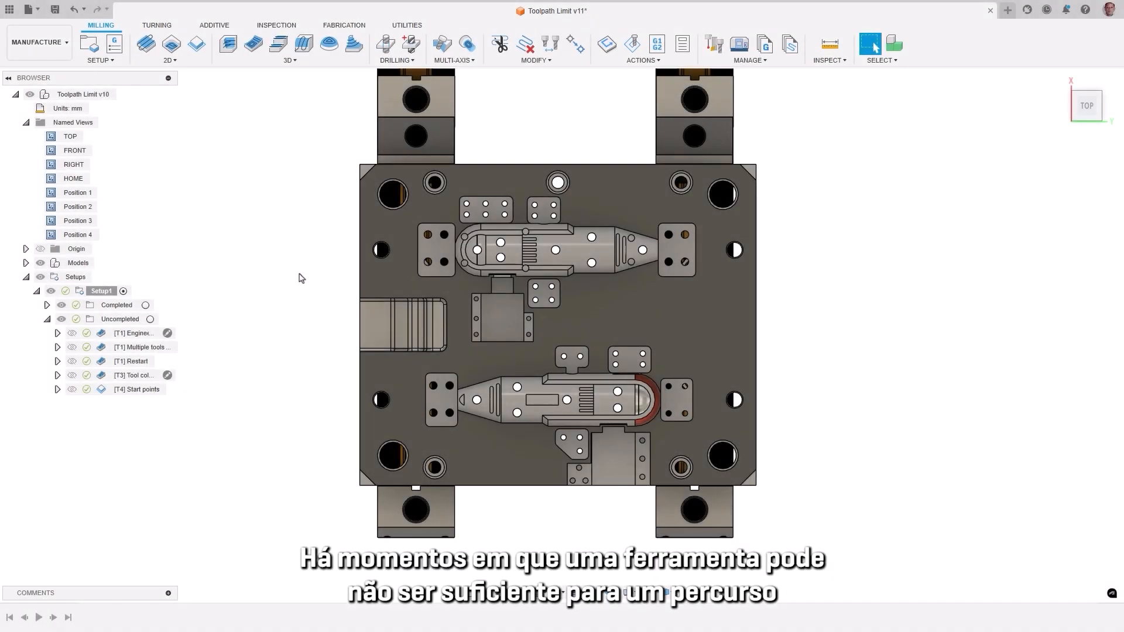
pyautogui.click(104, 347)
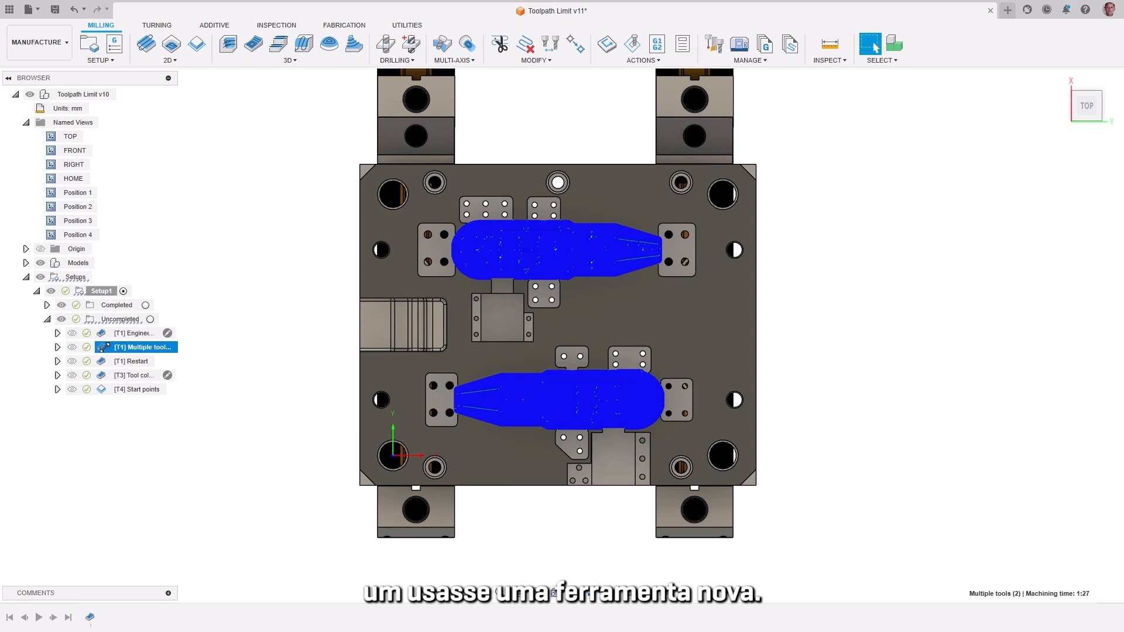
pyautogui.click(536, 60)
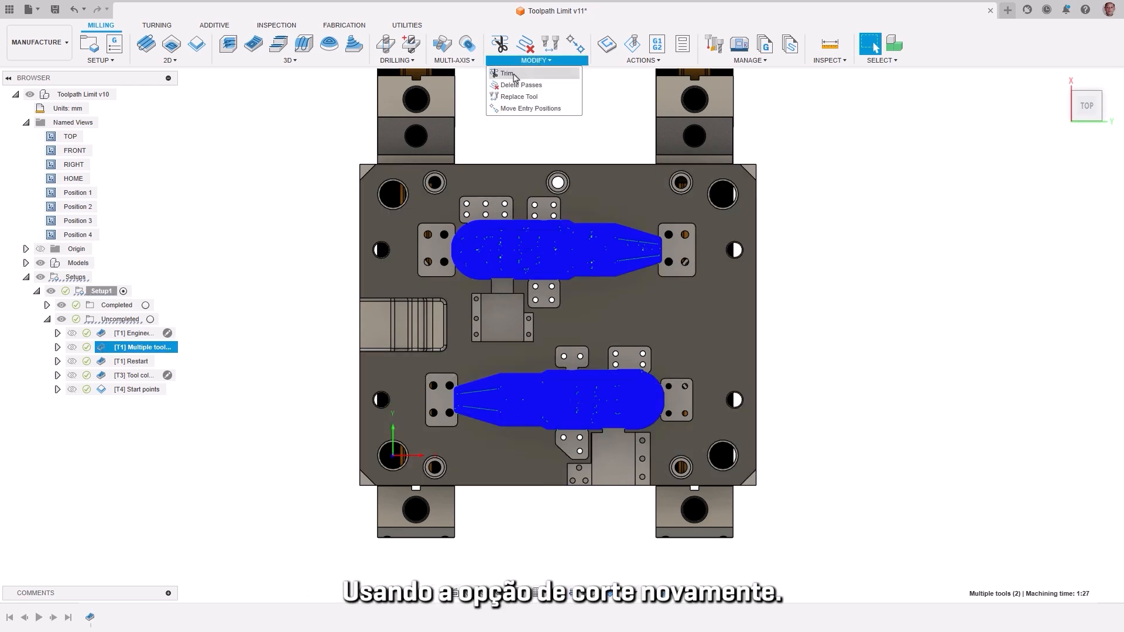
pyautogui.click(513, 79)
pyautogui.click(1061, 165)
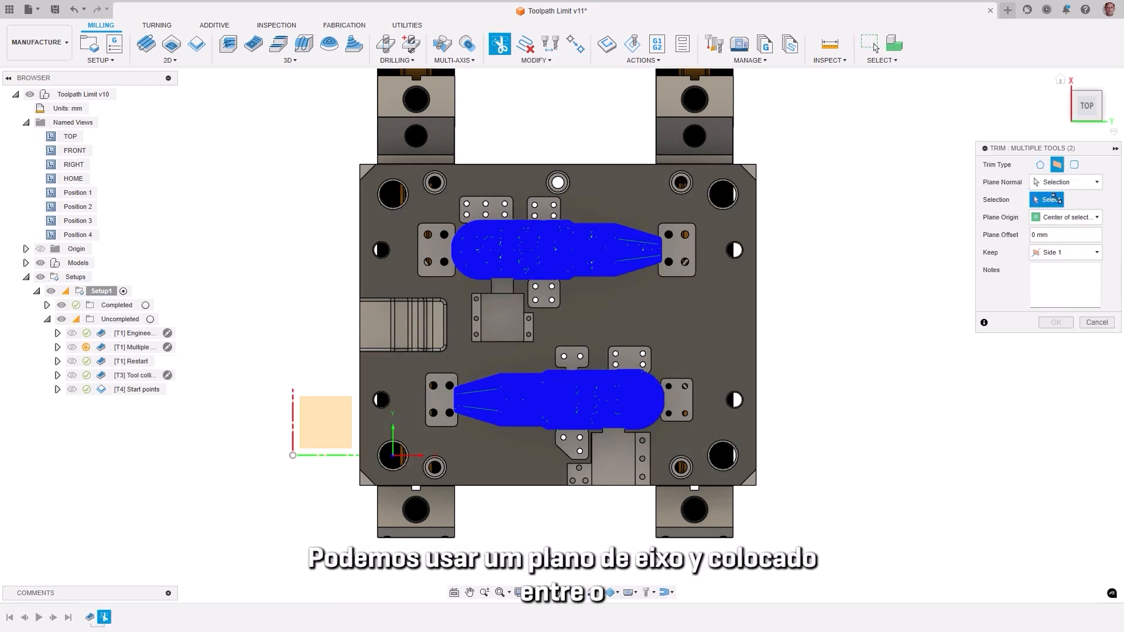
pyautogui.click(1063, 182)
pyautogui.click(1057, 223)
pyautogui.moveTo(371, 457); pyautogui.dragTo(456, 319)
pyautogui.click(1086, 237)
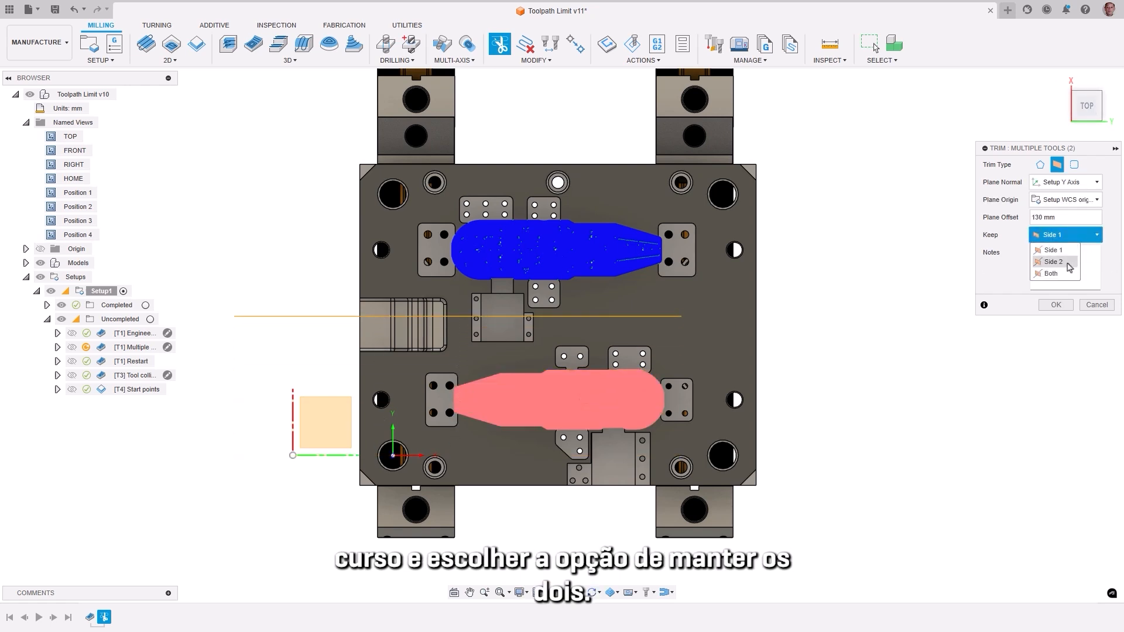
pyautogui.click(1064, 278)
pyautogui.click(1056, 305)
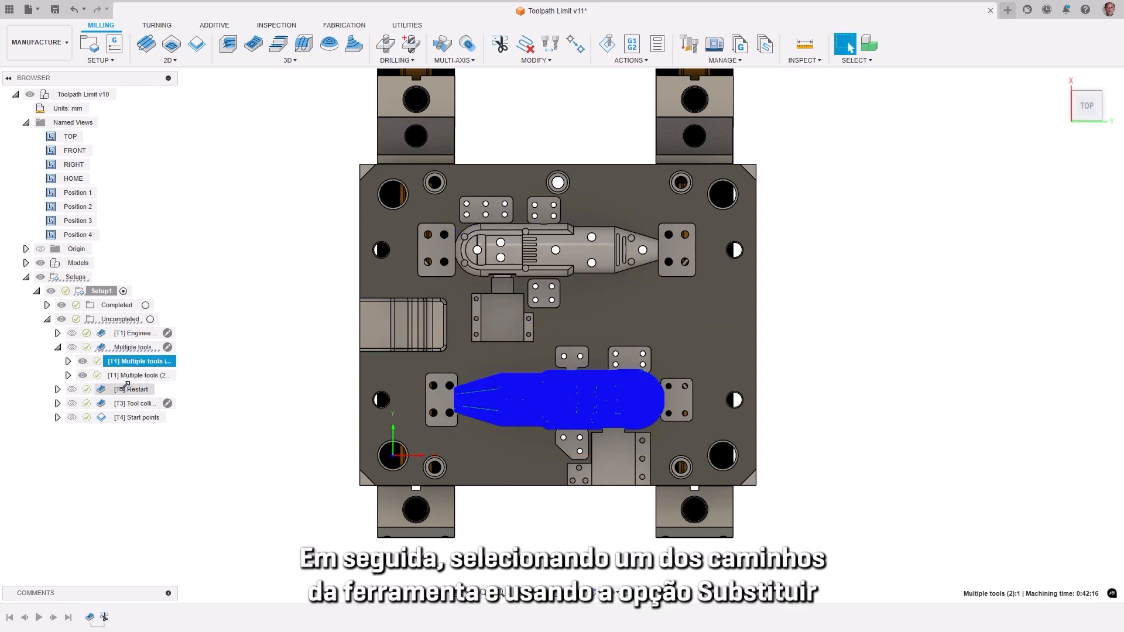
# Step: Replace the tool of the first trimmed Multiple tools toolpath with tool 2, the T2 1/4" ball end mill
pyautogui.click(106, 376)
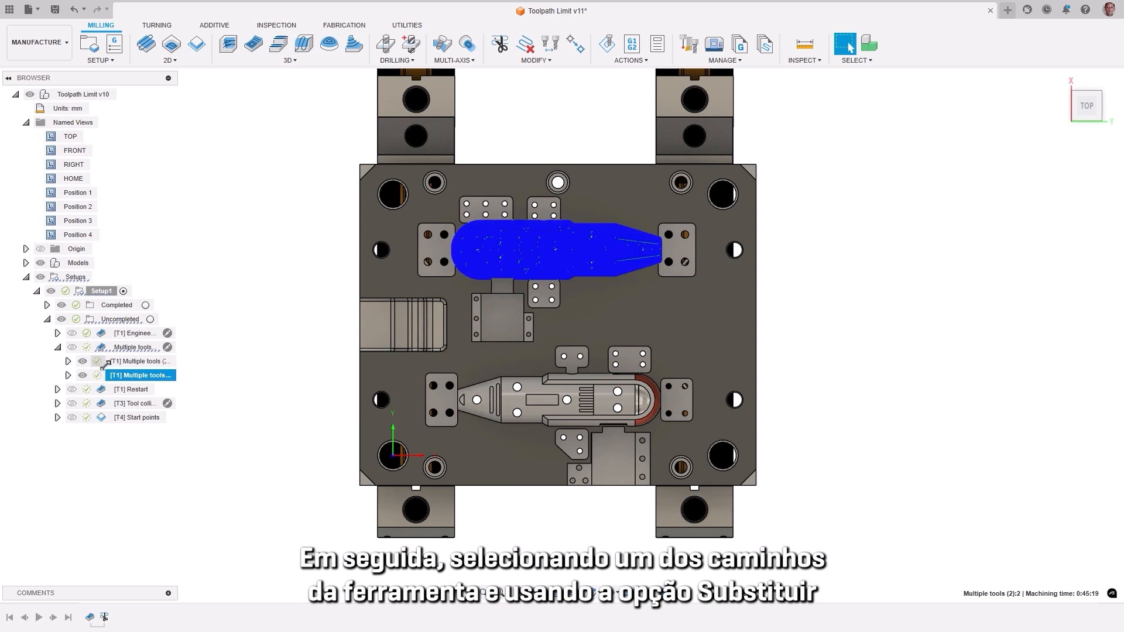
pyautogui.click(107, 363)
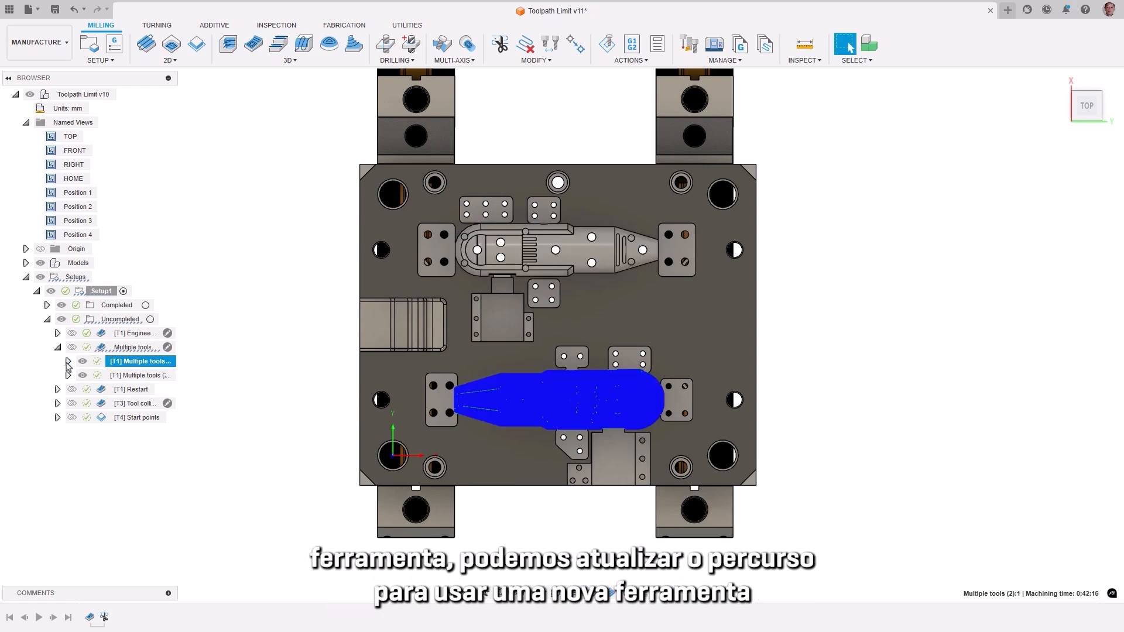
pyautogui.click(68, 362)
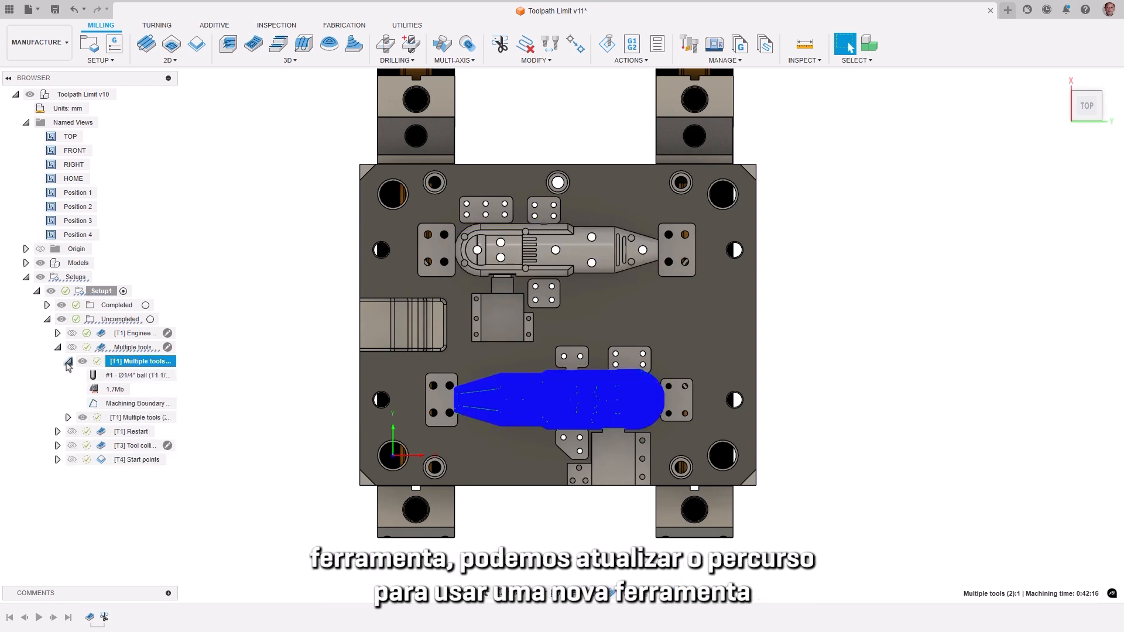
pyautogui.click(550, 61)
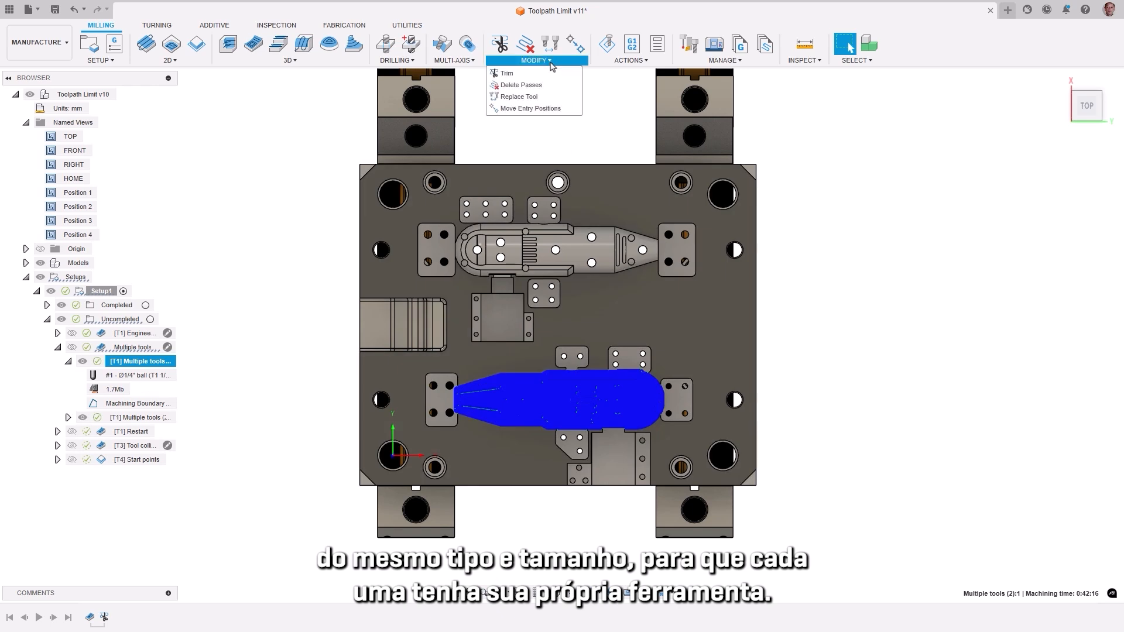
pyautogui.click(514, 98)
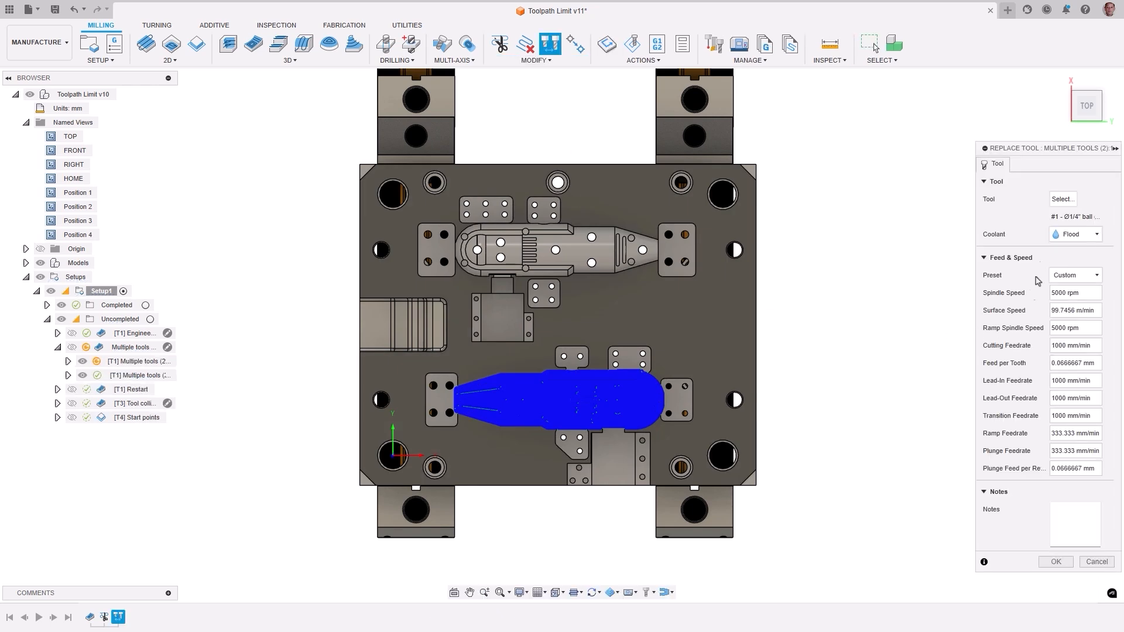
pyautogui.click(1061, 199)
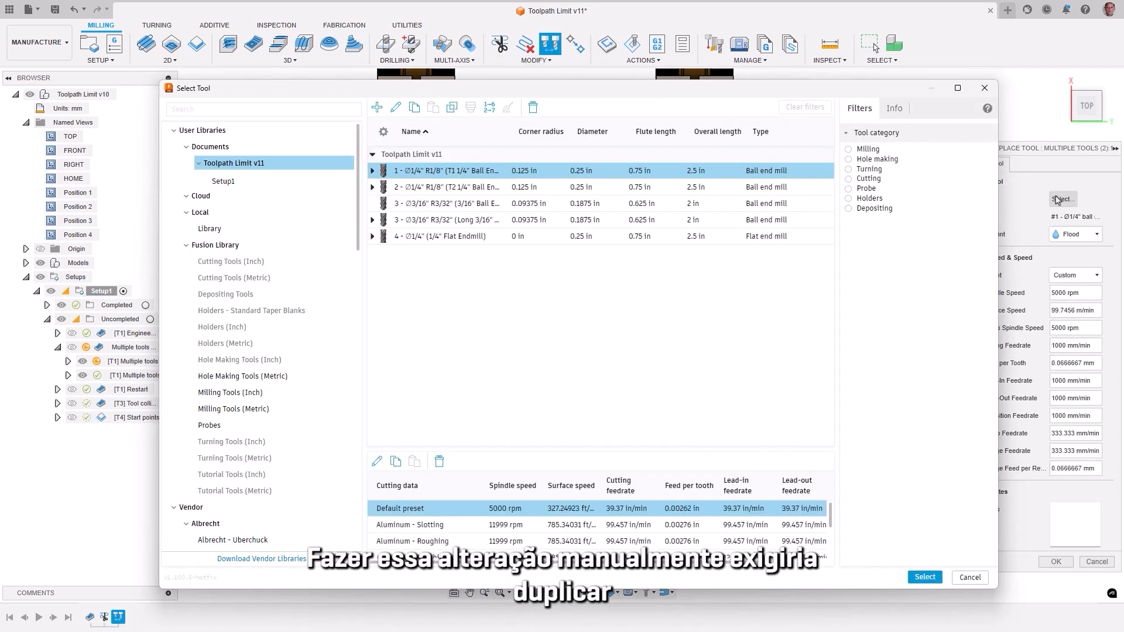
pyautogui.click(414, 187)
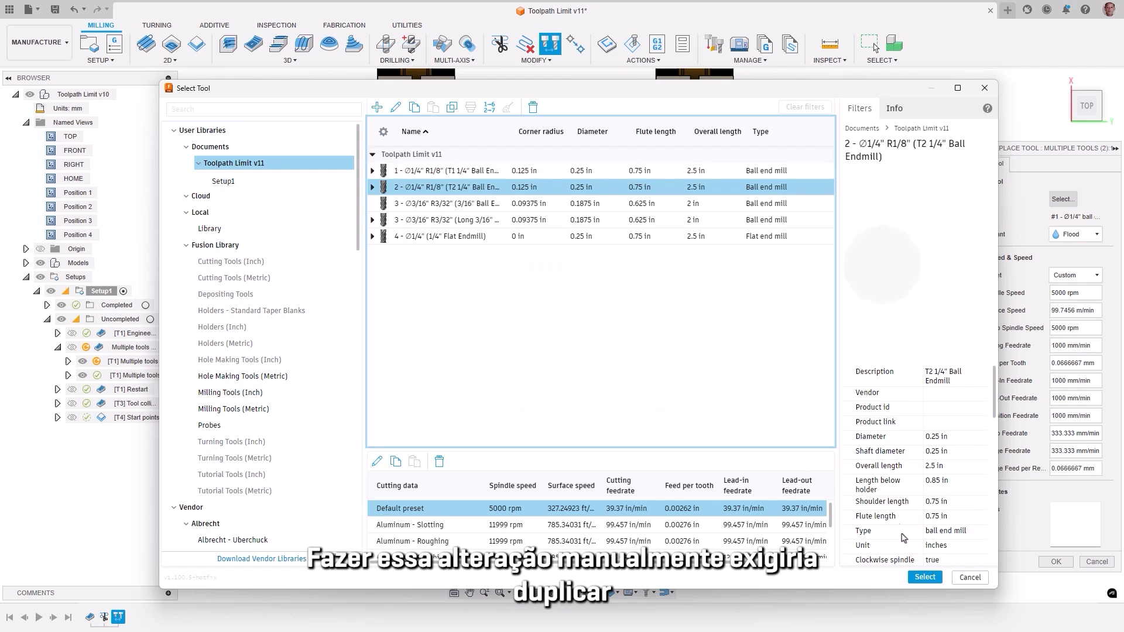
pyautogui.click(924, 577)
pyautogui.click(1057, 562)
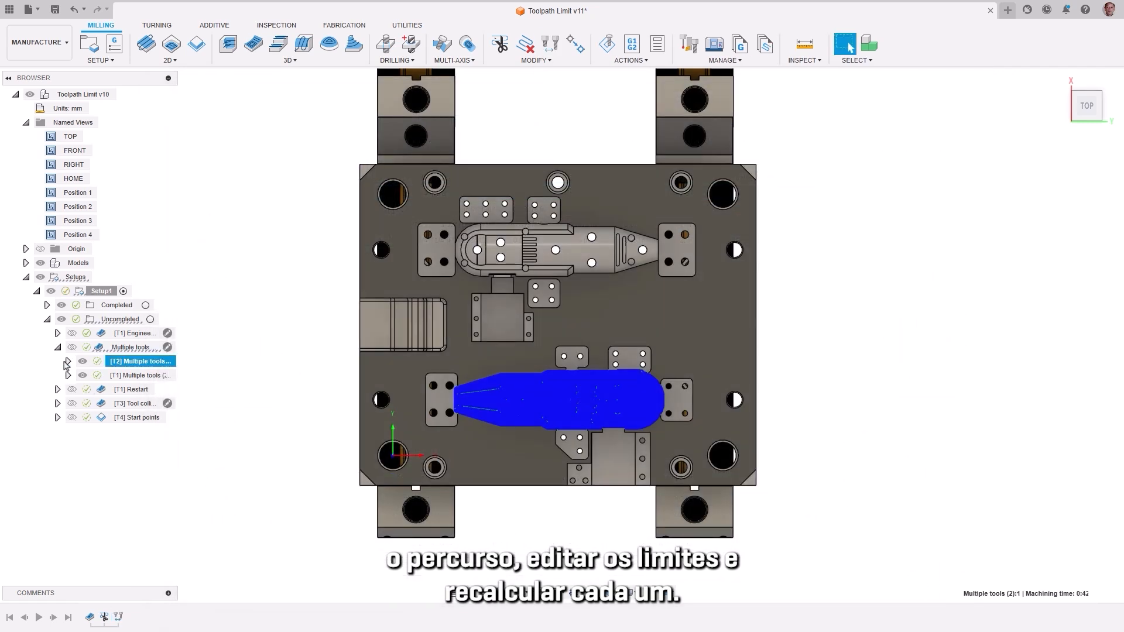
pyautogui.click(67, 361)
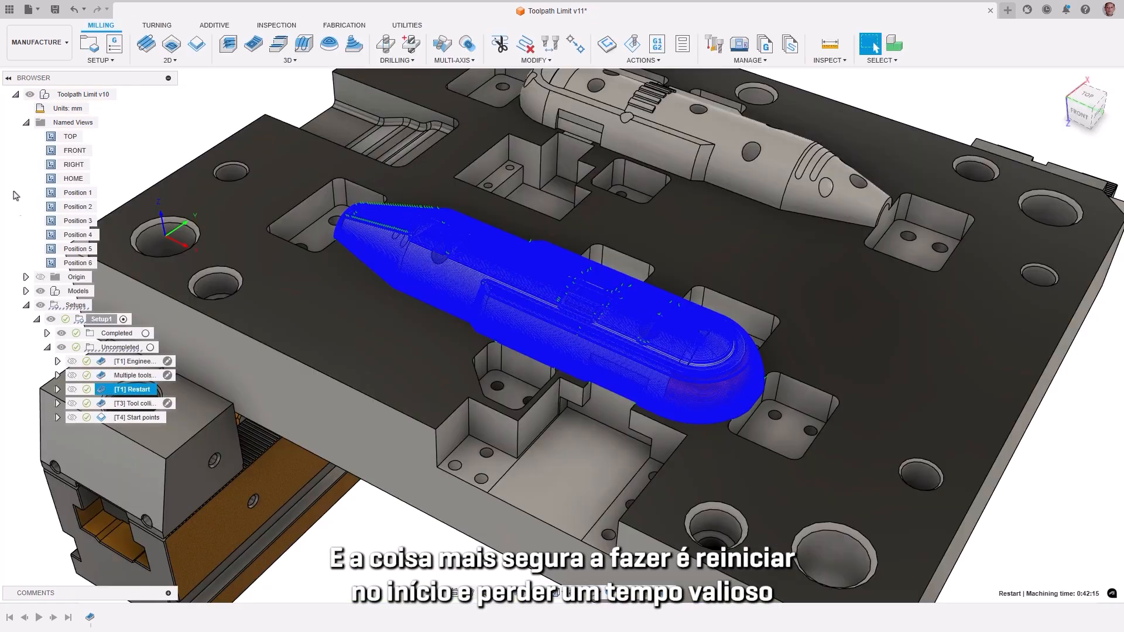
# Step: Trim the Restart toolpath with a Setup Z Axis plane offset 15 mm from the Setup WCS origin, keeping Side 2
pyautogui.doubleClick(53, 265)
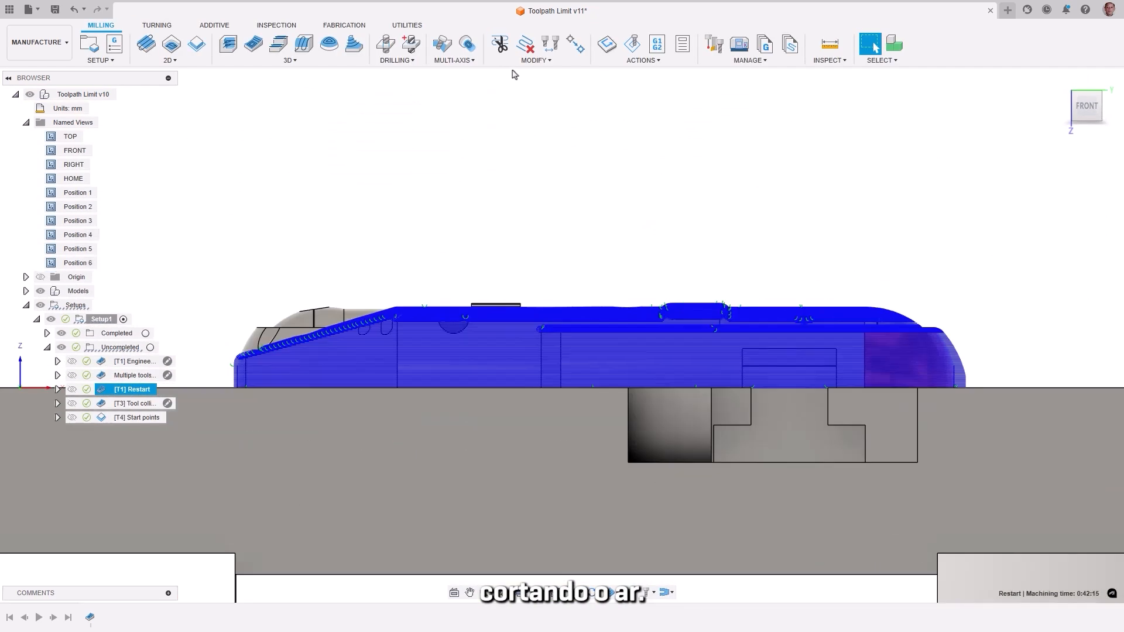
pyautogui.click(534, 61)
pyautogui.click(507, 74)
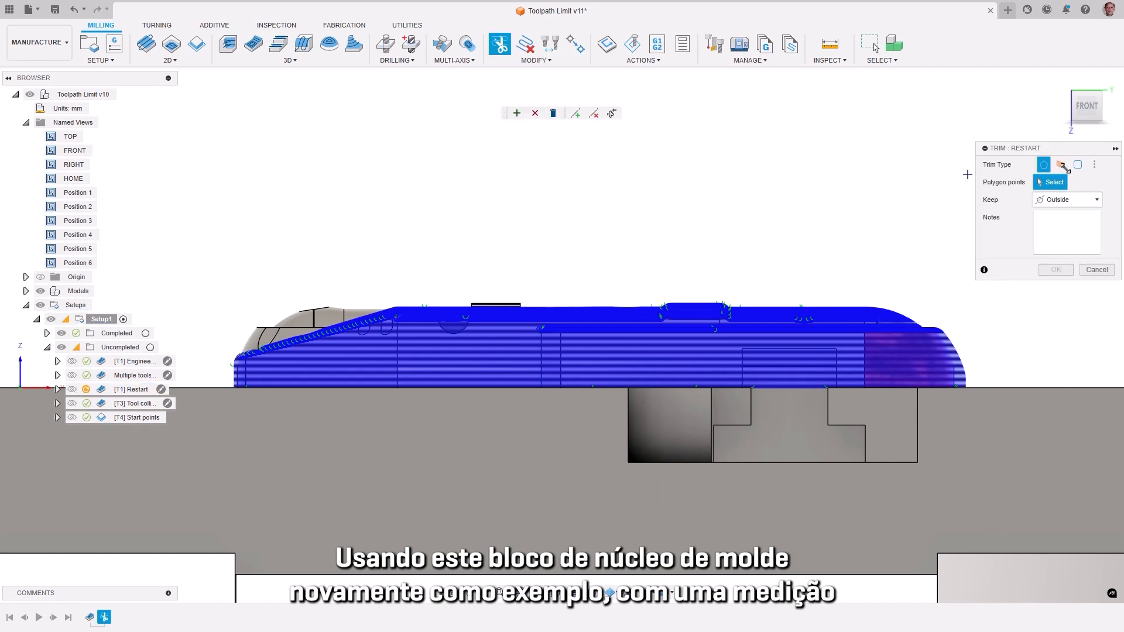
pyautogui.click(1060, 165)
pyautogui.click(1094, 183)
pyautogui.click(1057, 202)
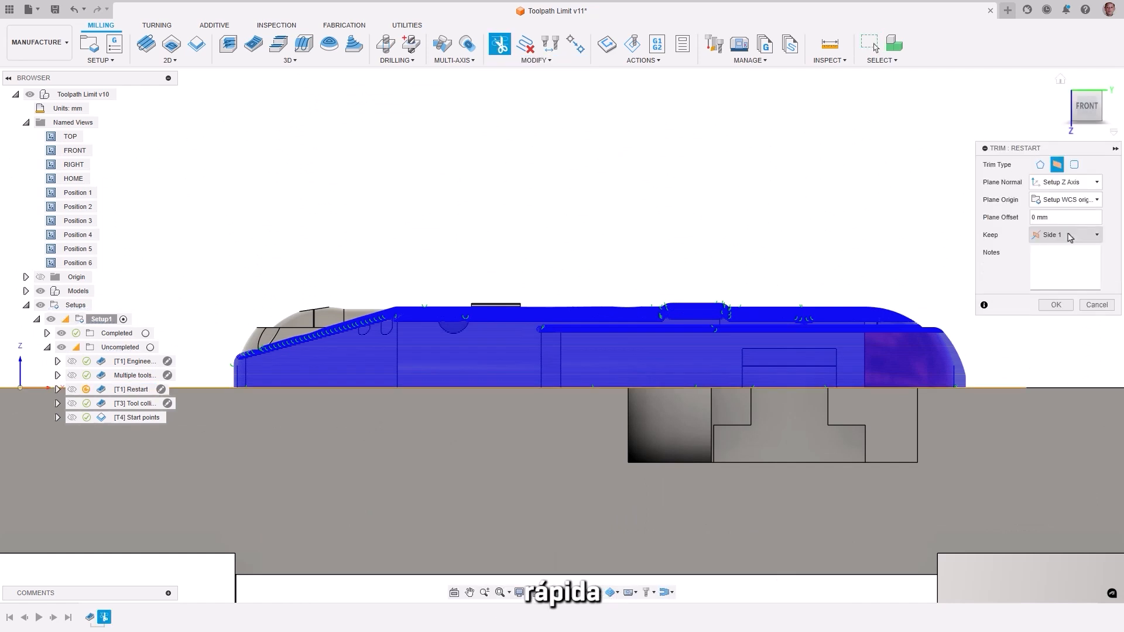
pyautogui.moveTo(1001, 386); pyautogui.dragTo(999, 356)
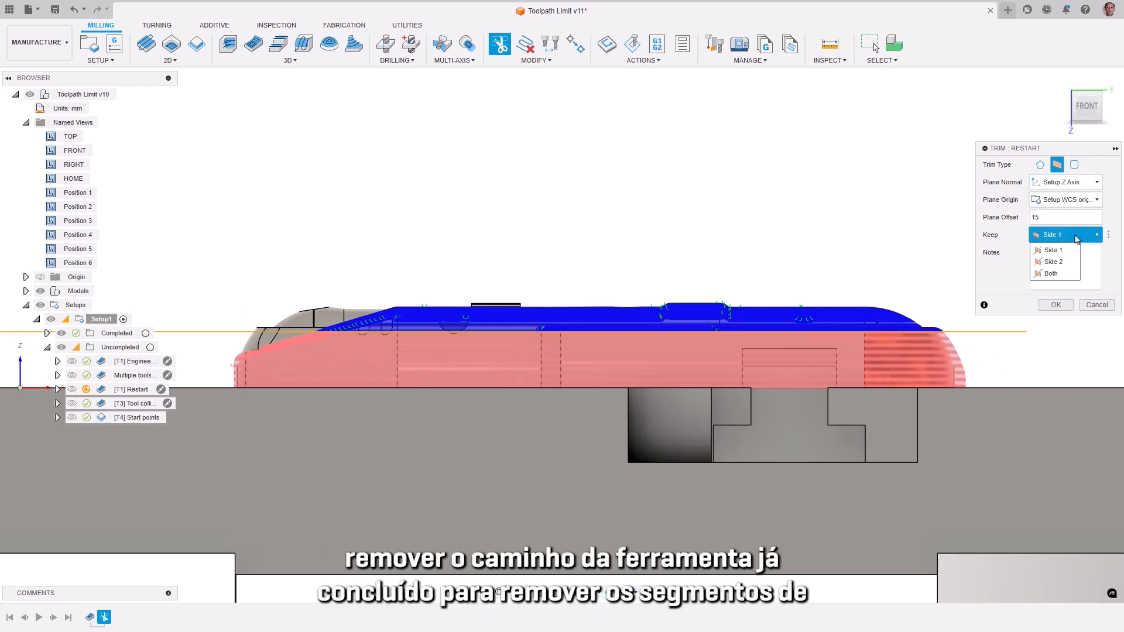
pyautogui.click(1054, 264)
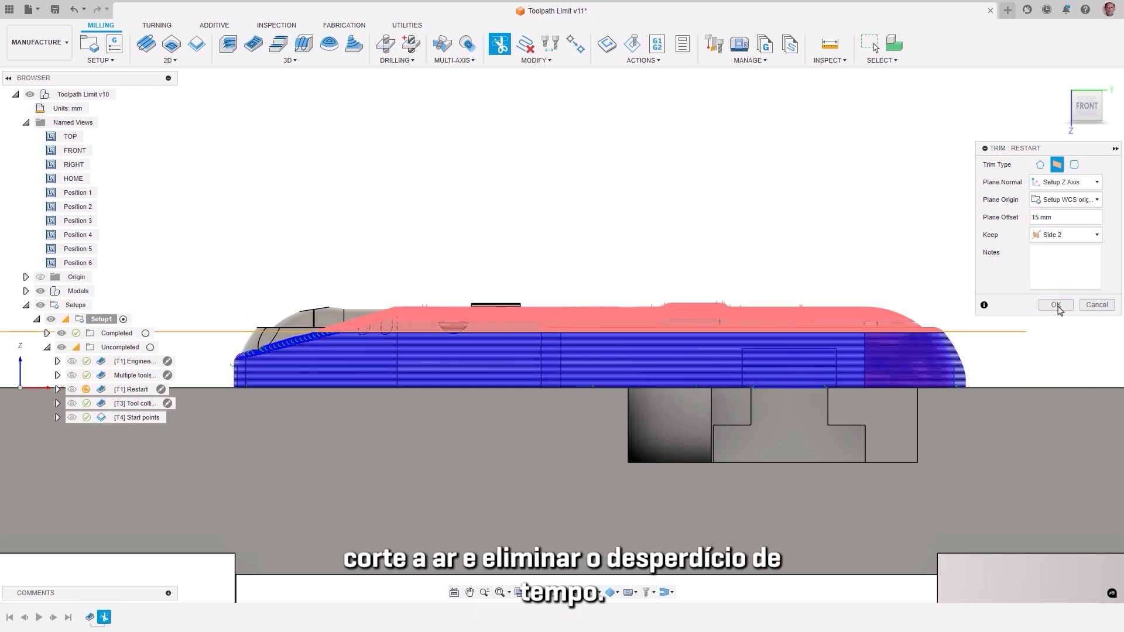
pyautogui.click(1057, 306)
pyautogui.doubleClick(51, 250)
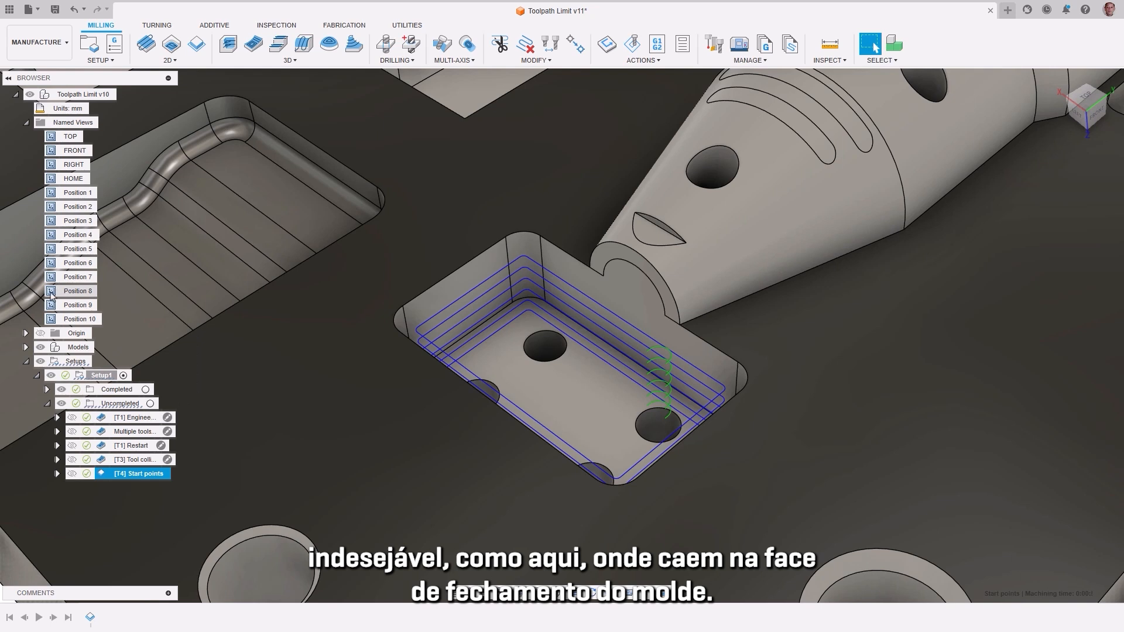
# Step: Move the Start points toolpath's entry positions with a straight line across the pocket wall opposite the core's nose
pyautogui.doubleClick(51, 291)
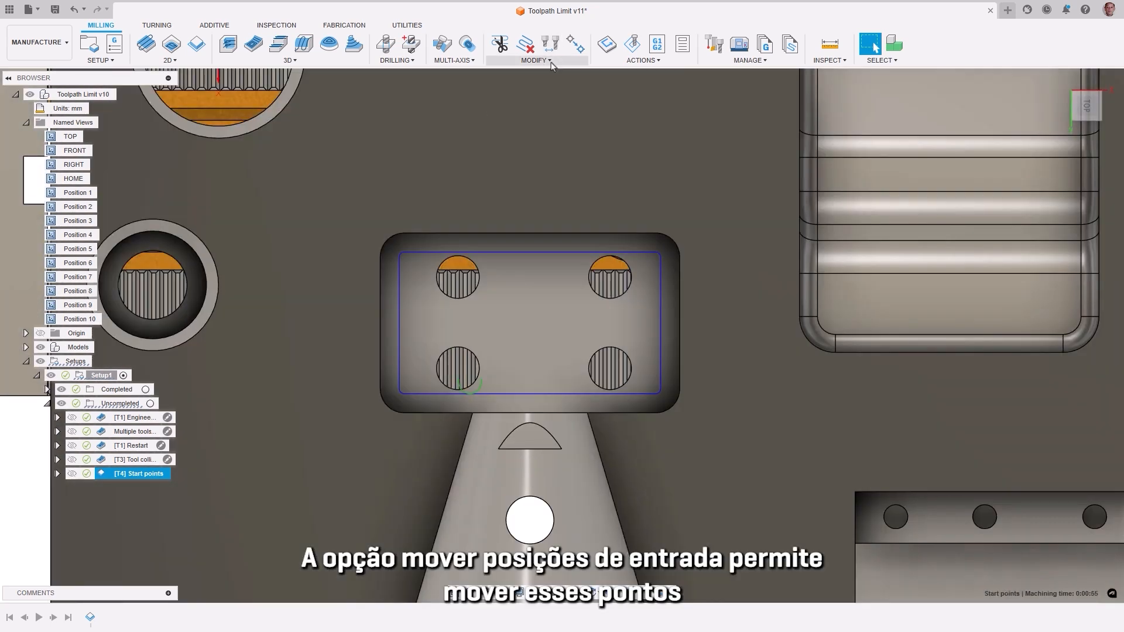
pyautogui.click(551, 61)
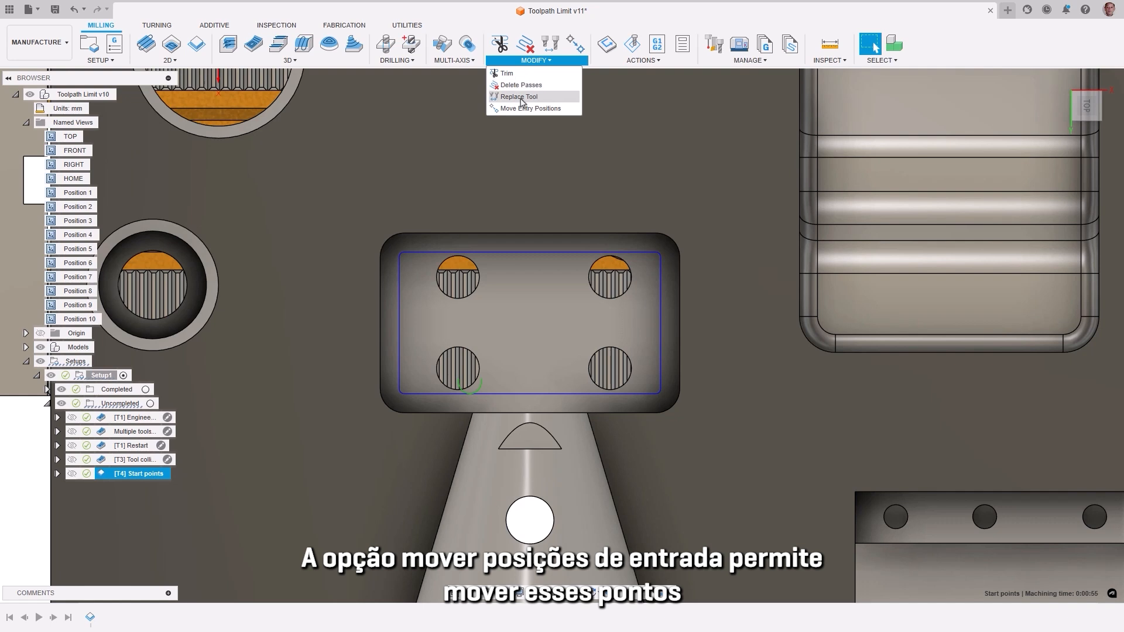
pyautogui.click(520, 111)
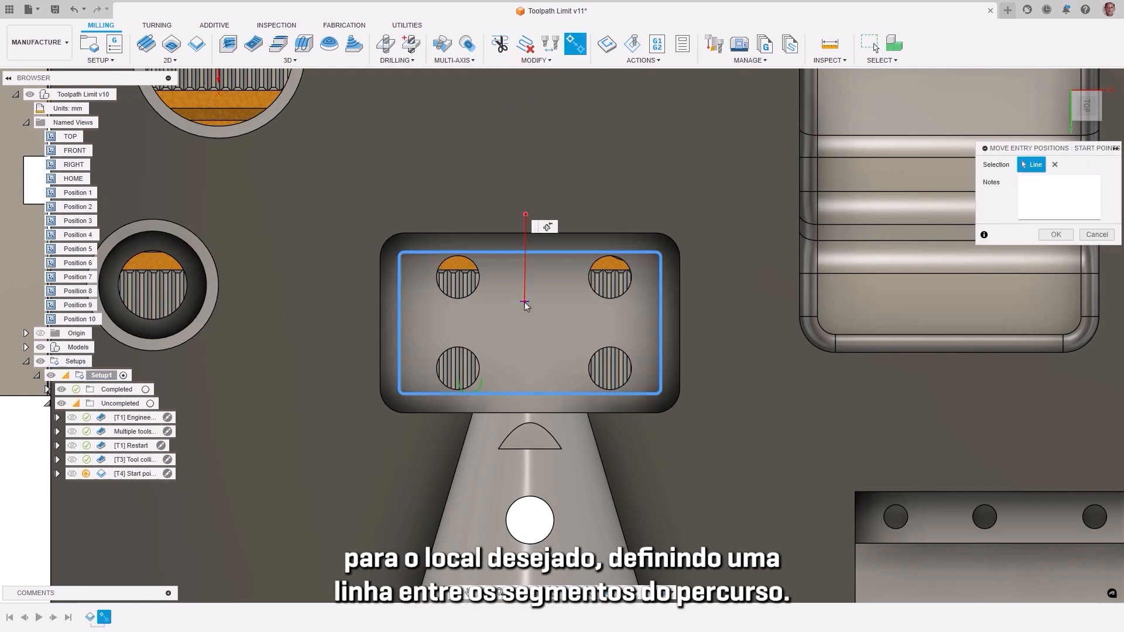
pyautogui.click(1057, 234)
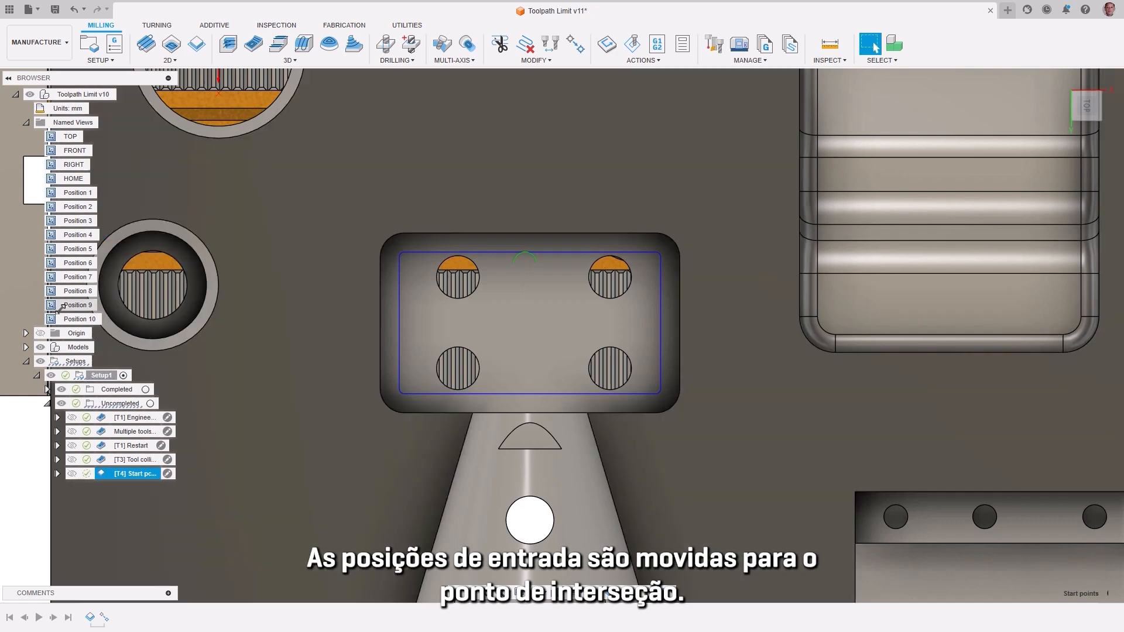
# Step: Edit the Start points entry positions so their line runs diagonally across the toolpath segments, and inspect the result from Position 10
pyautogui.doubleClick(63, 306)
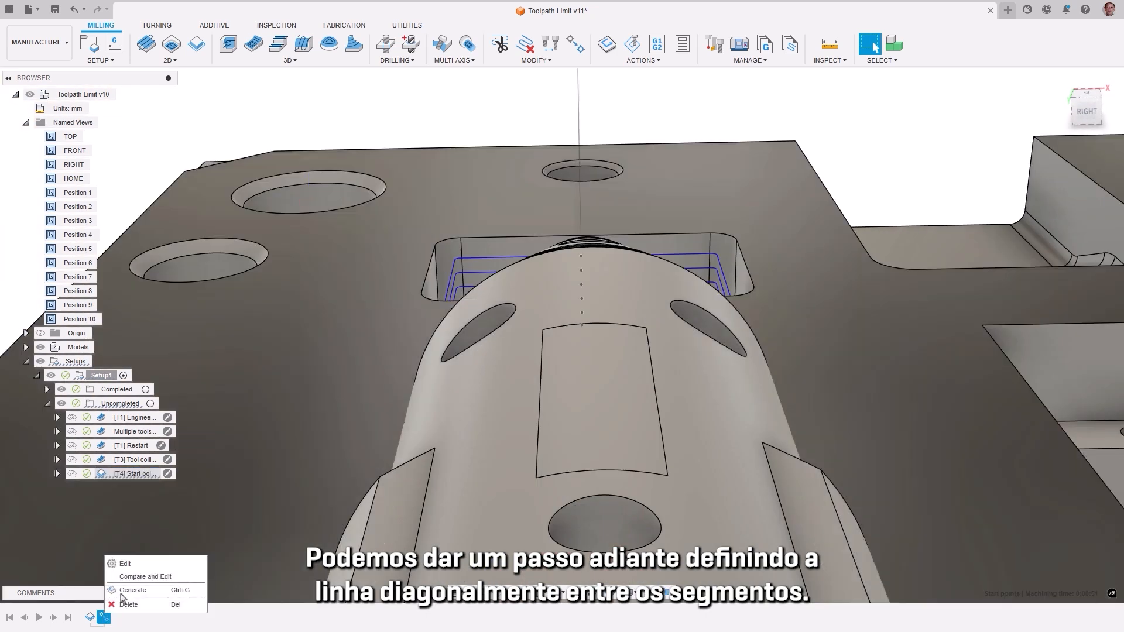
pyautogui.doubleClick(105, 617)
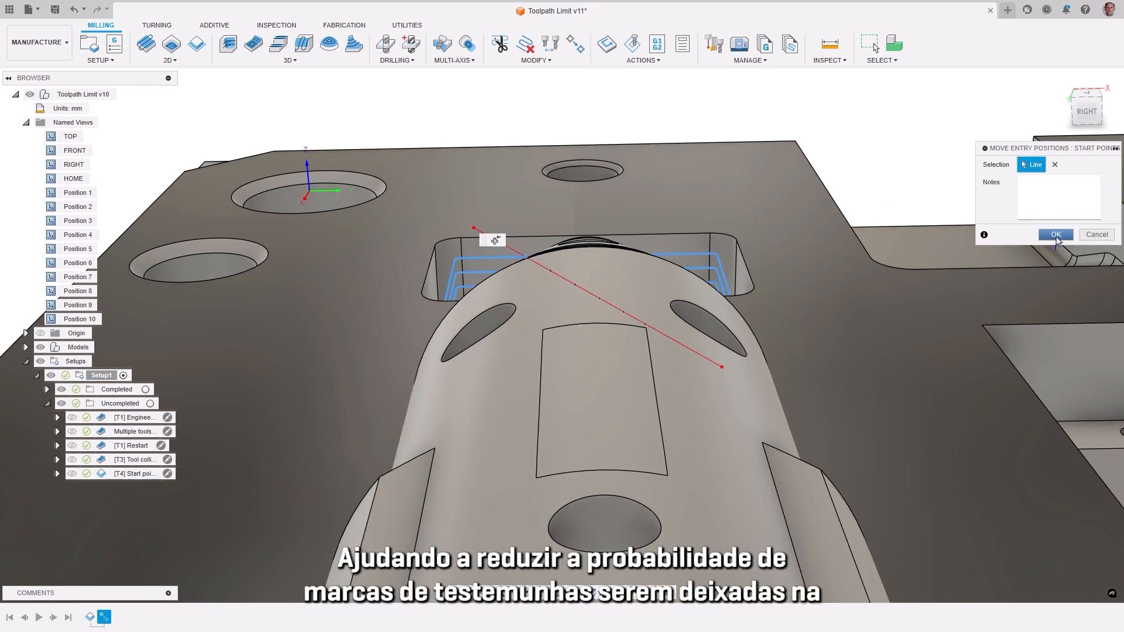
pyautogui.click(1057, 235)
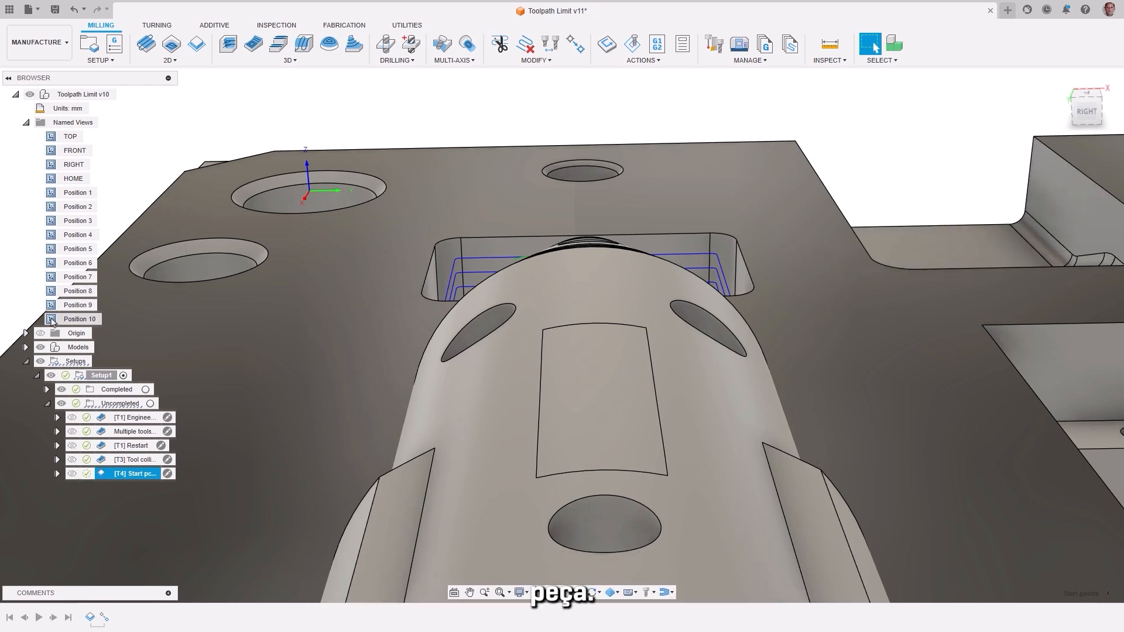
pyautogui.doubleClick(51, 319)
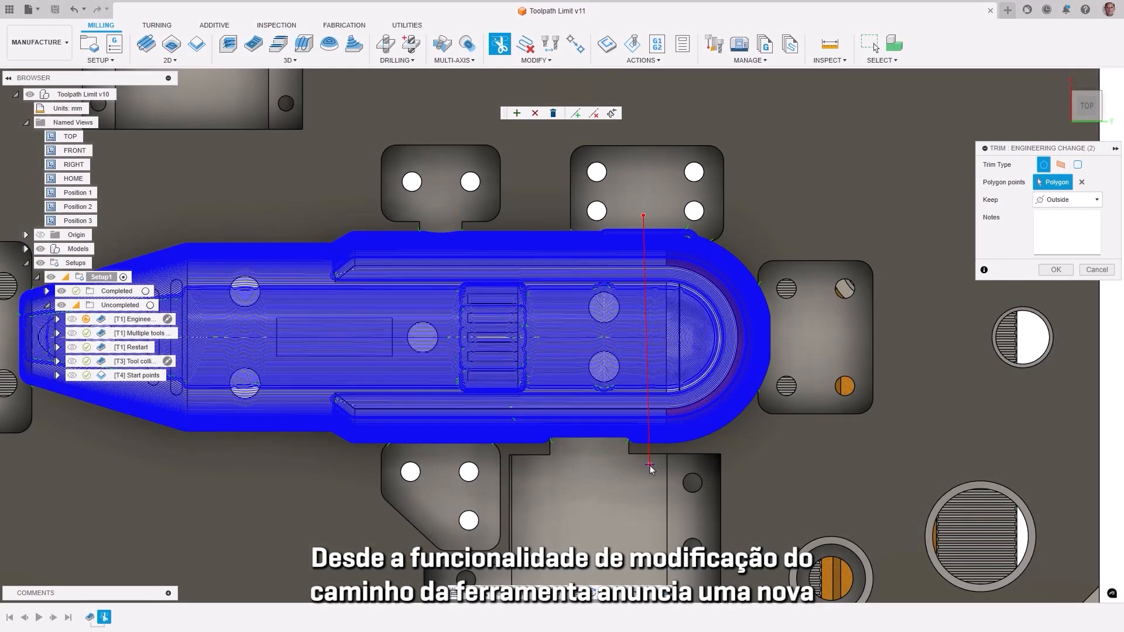
pyautogui.click(822, 463)
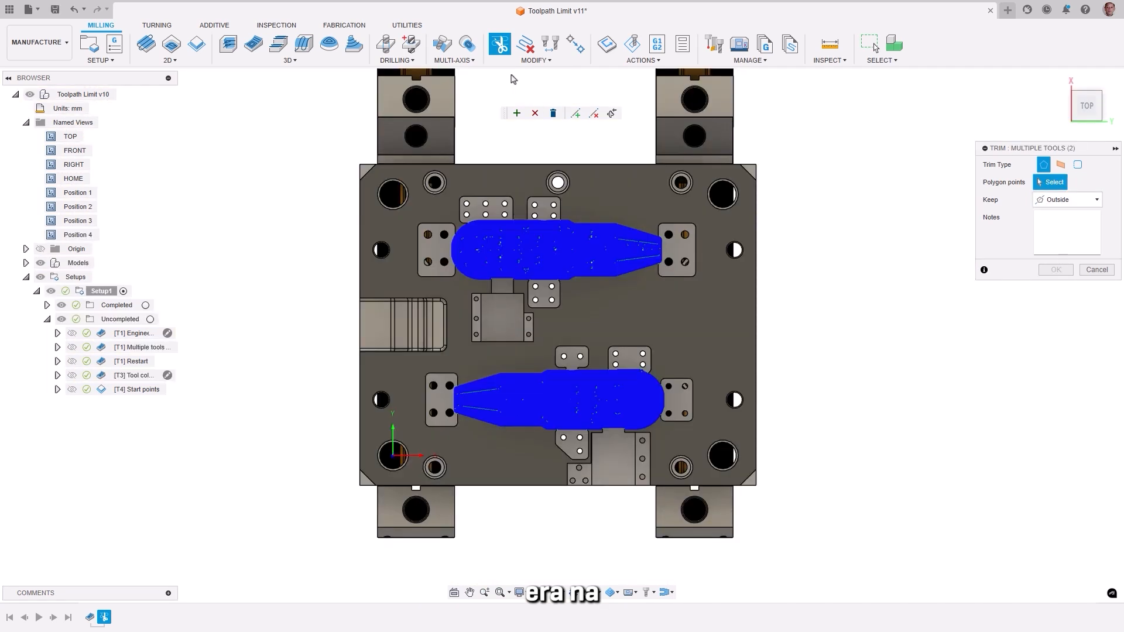
pyautogui.click(1061, 165)
pyautogui.click(1063, 182)
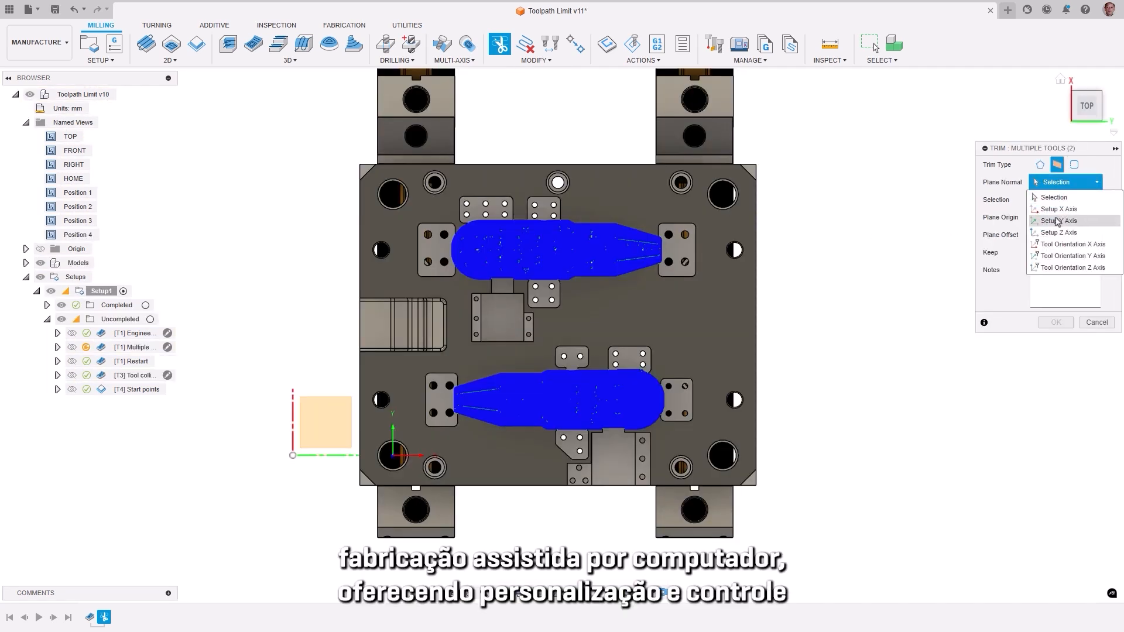
pyautogui.click(1060, 224)
pyautogui.moveTo(377, 453); pyautogui.dragTo(381, 329)
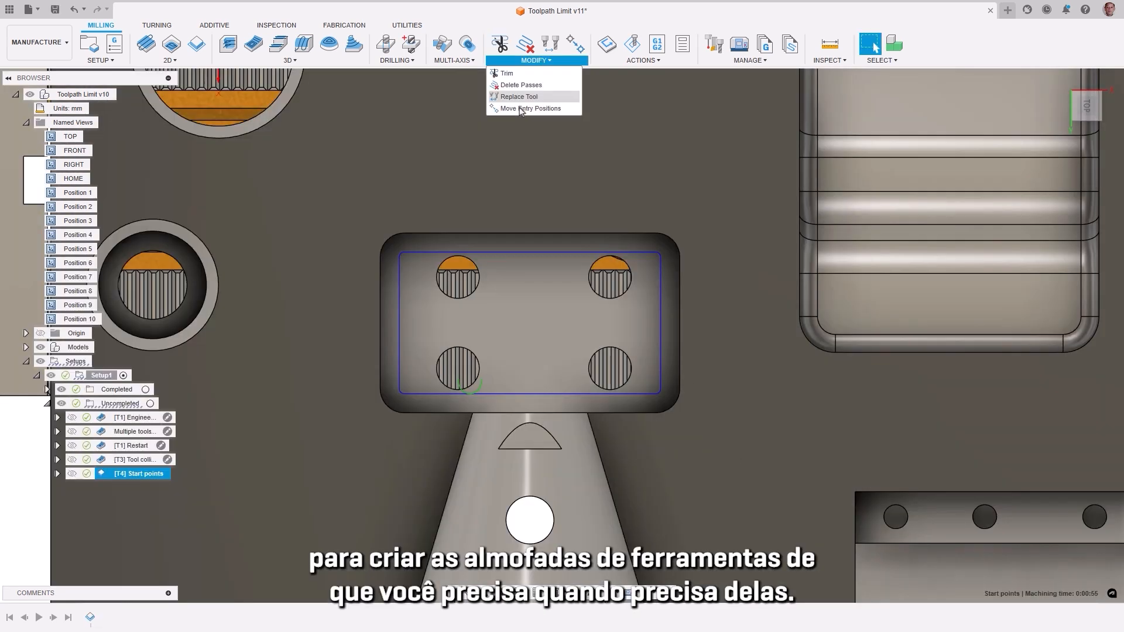
pyautogui.click(523, 110)
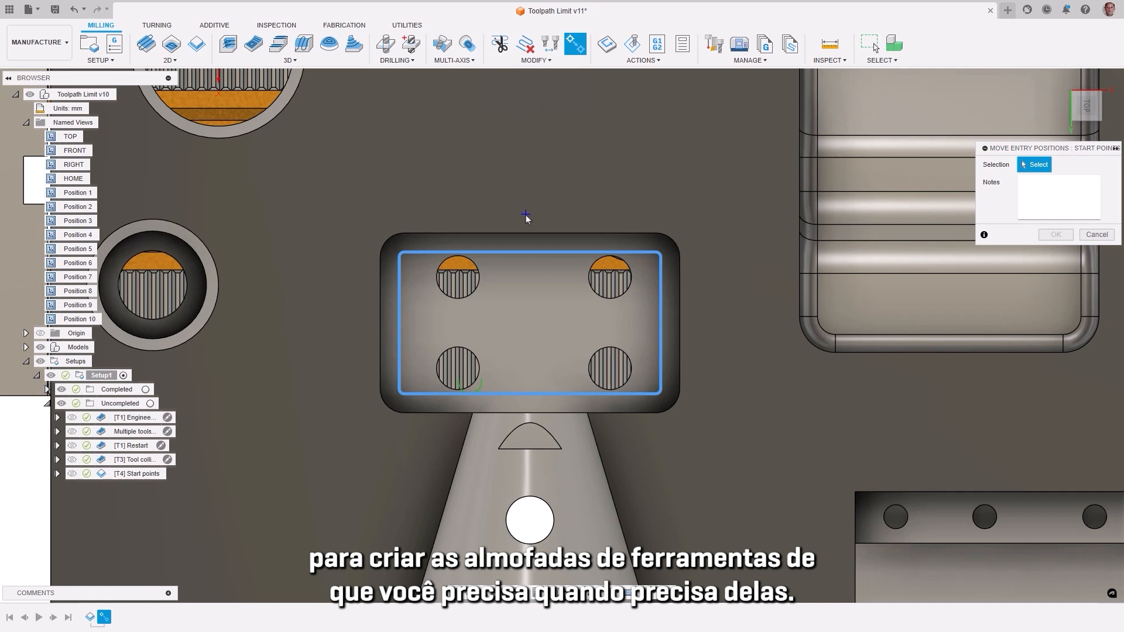
pyautogui.click(525, 303)
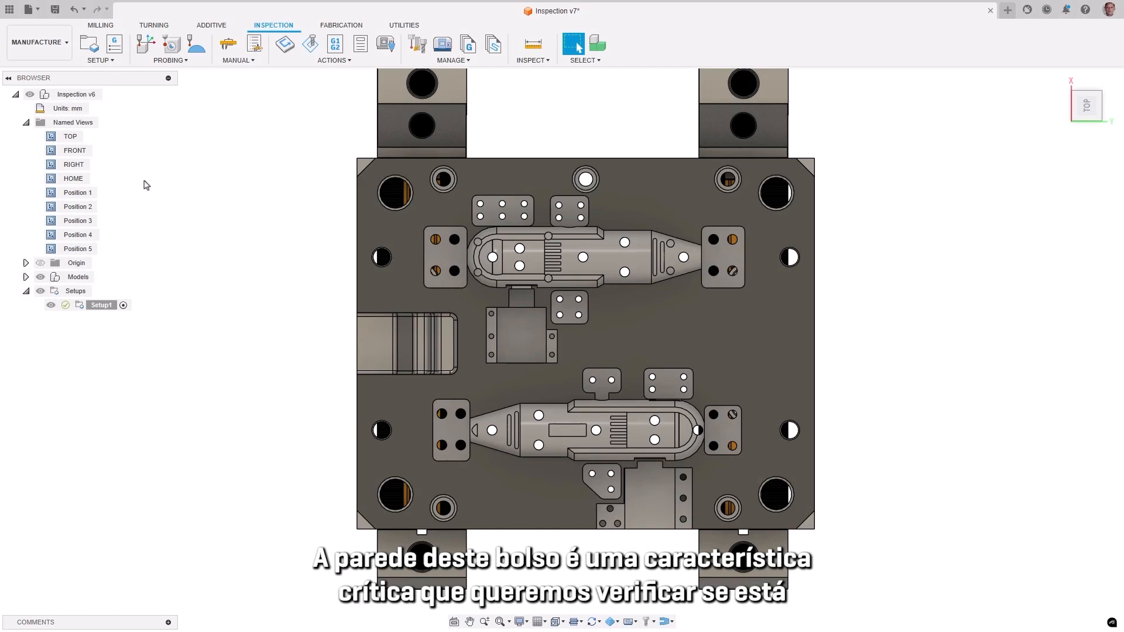
# Step: Start a Probe Geometry operation for the green pocket wall using the 1 - OMP600 50x6 probe
pyautogui.doubleClick(51, 211)
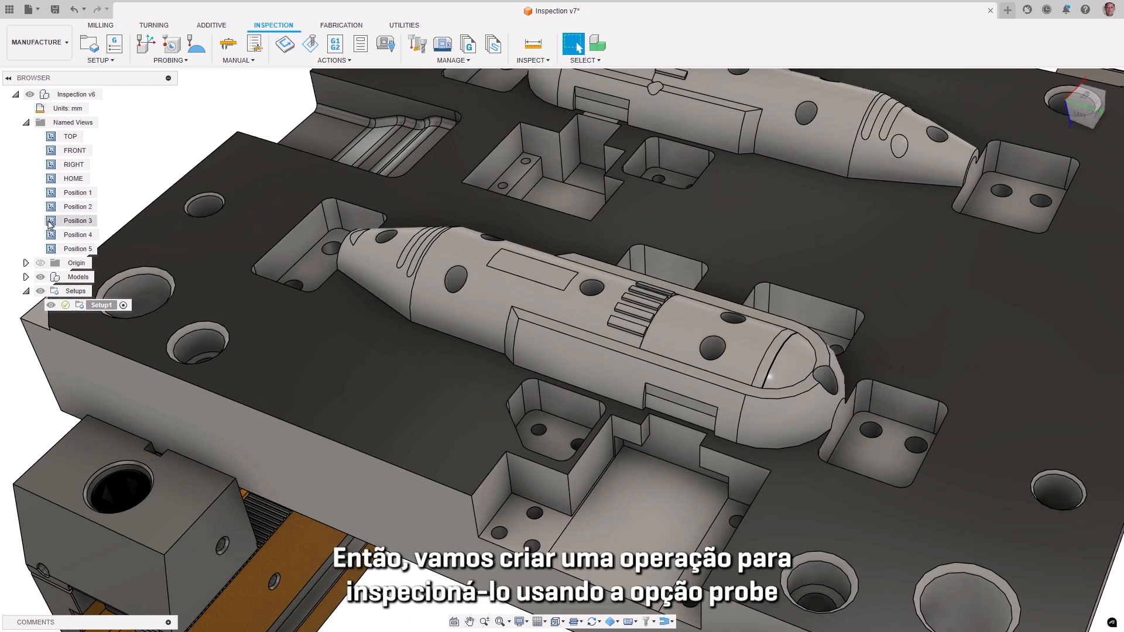
pyautogui.doubleClick(49, 221)
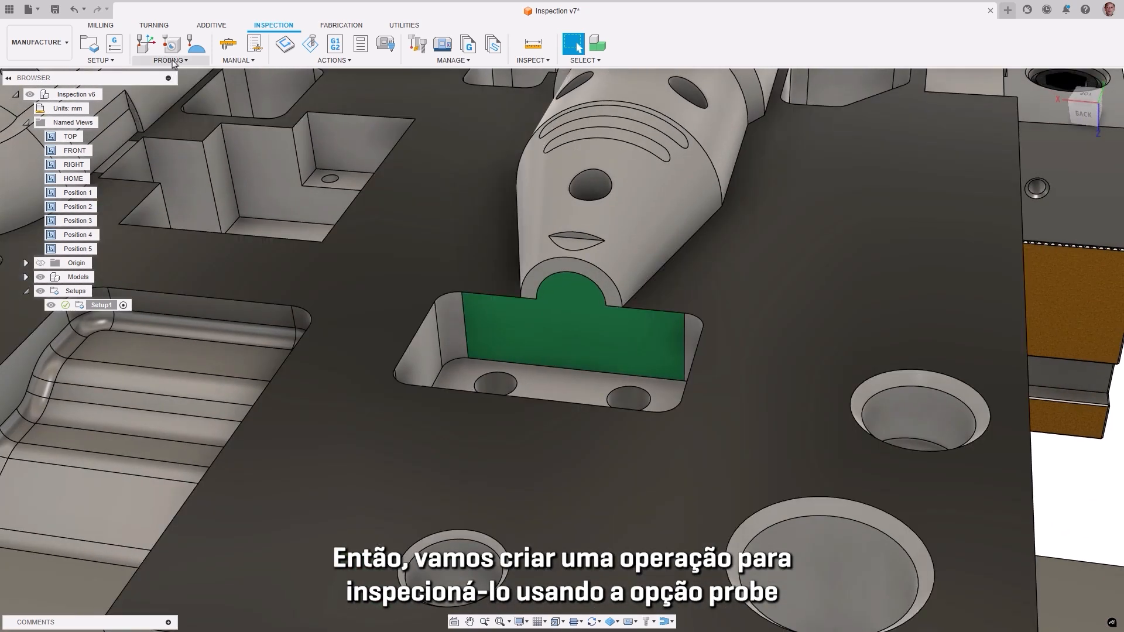
pyautogui.click(172, 61)
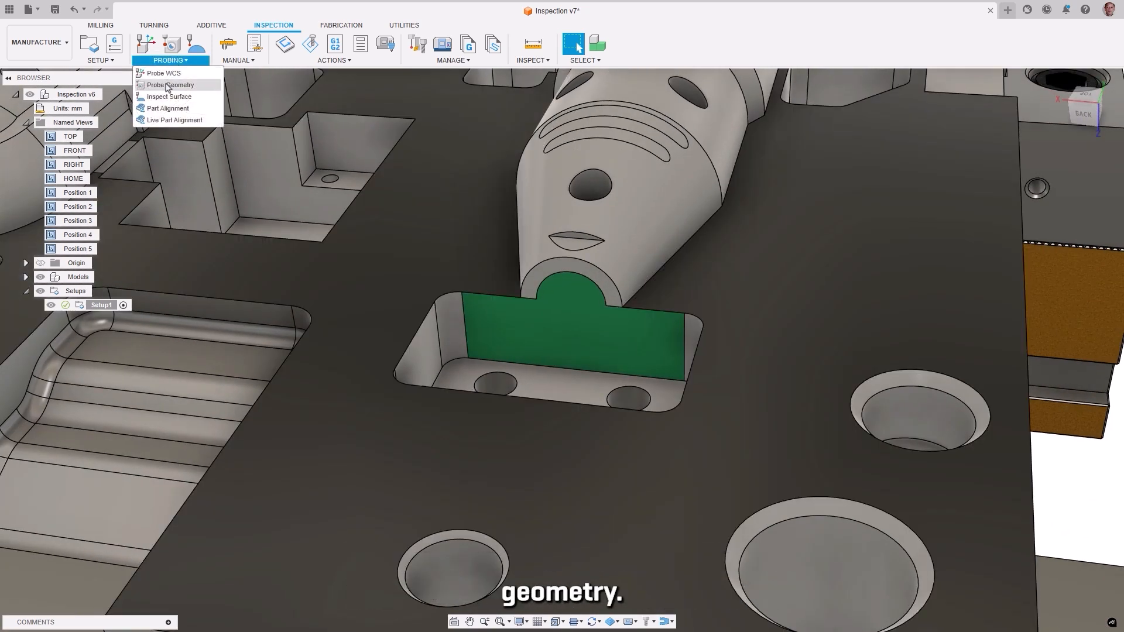
pyautogui.click(168, 86)
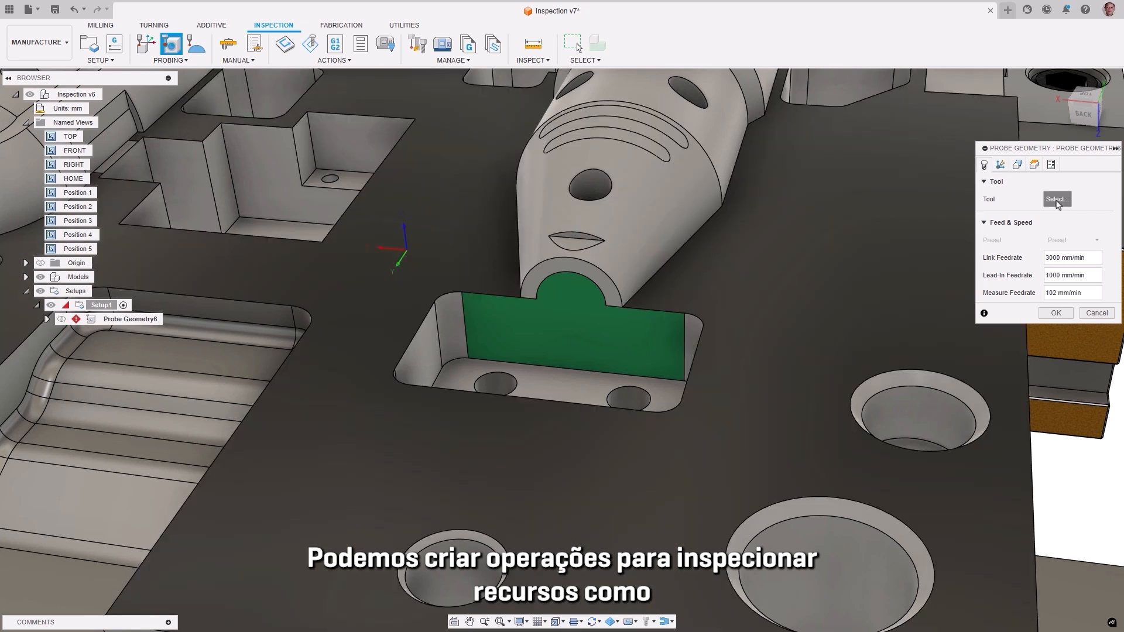
pyautogui.click(1057, 199)
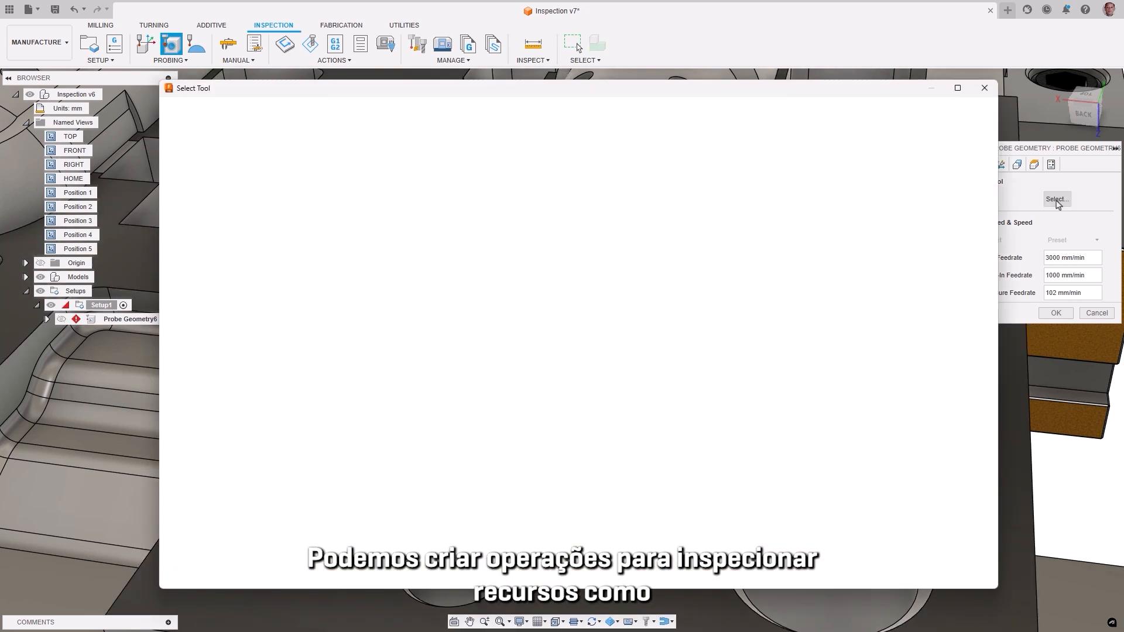
pyautogui.click(468, 173)
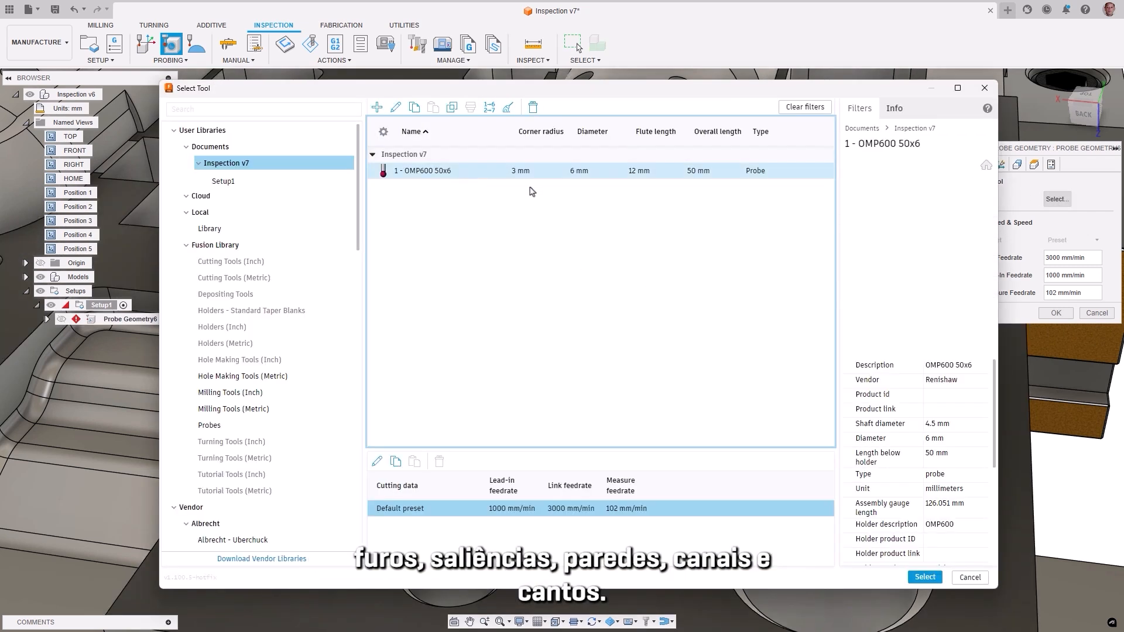
pyautogui.click(917, 579)
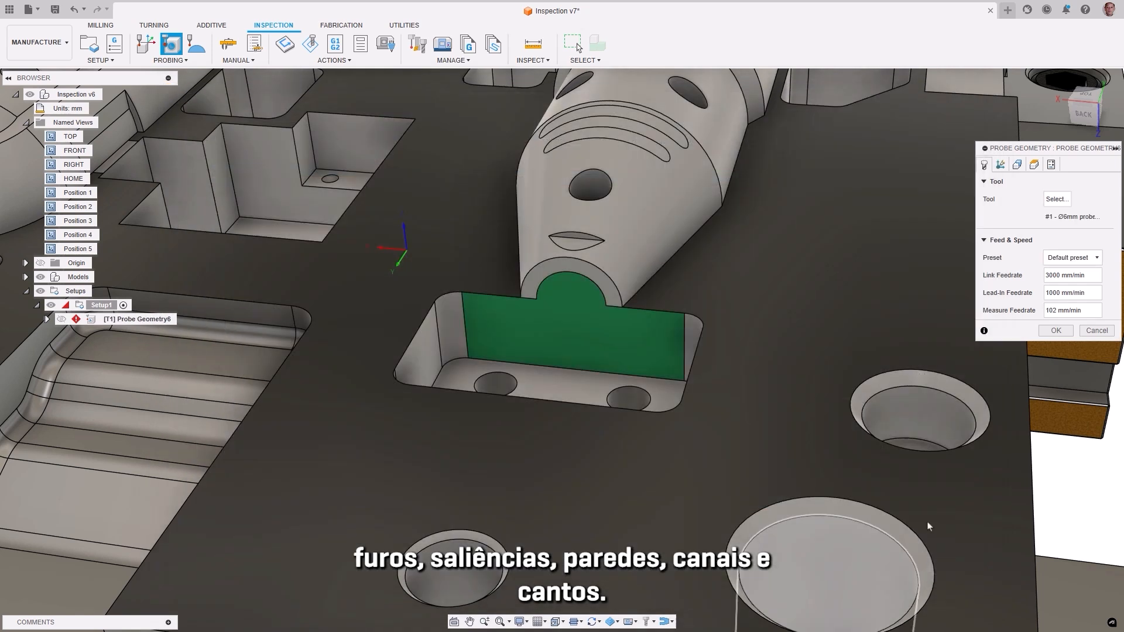
# Step: Choose the green pocket wall at the core's nose as the probe surface, with Planar fitting as the probe type
pyautogui.click(1017, 166)
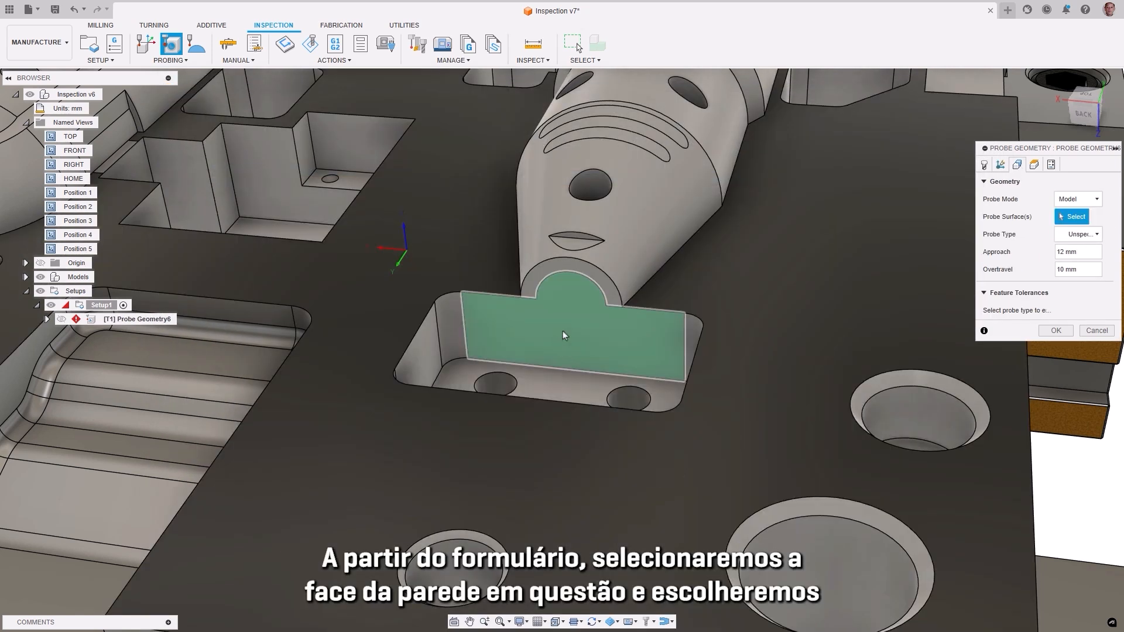
pyautogui.click(563, 332)
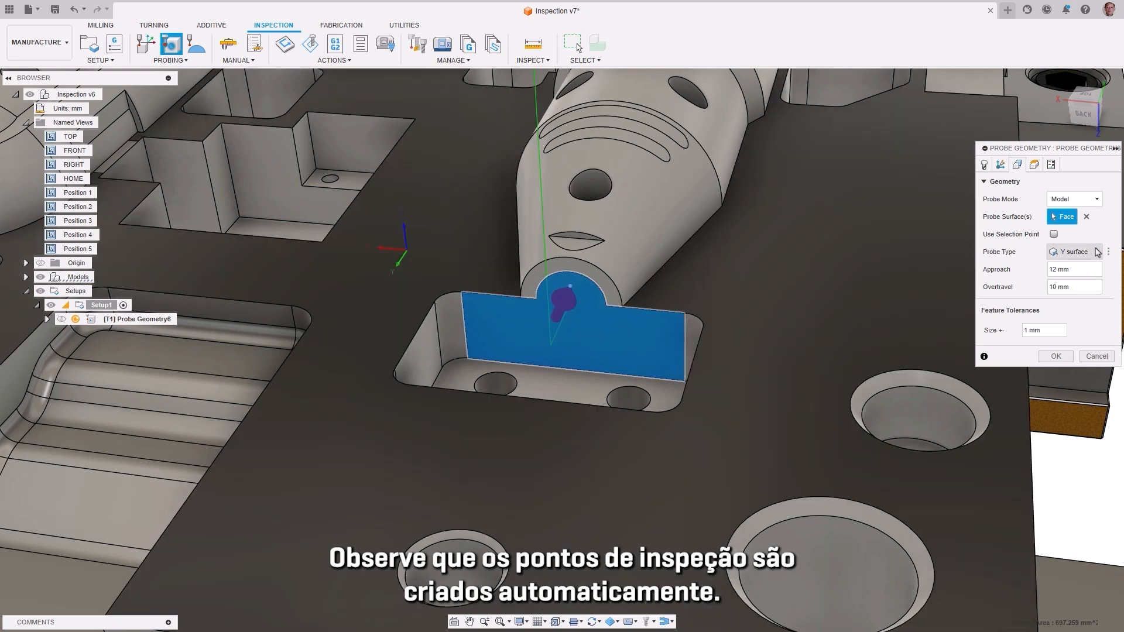
pyautogui.click(1097, 252)
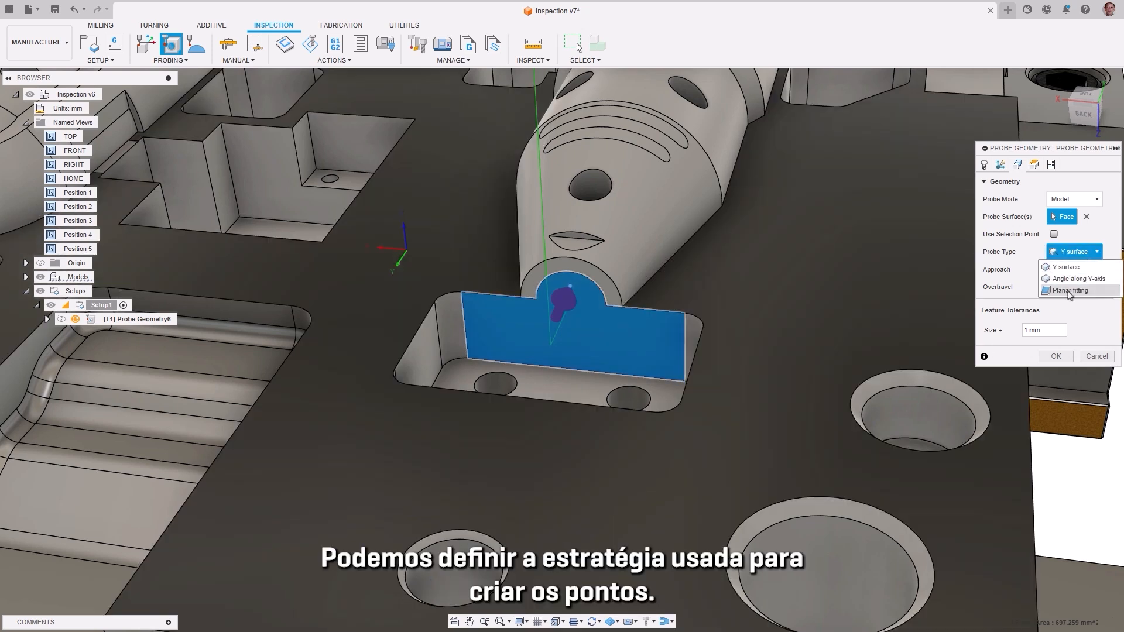
pyautogui.click(1069, 290)
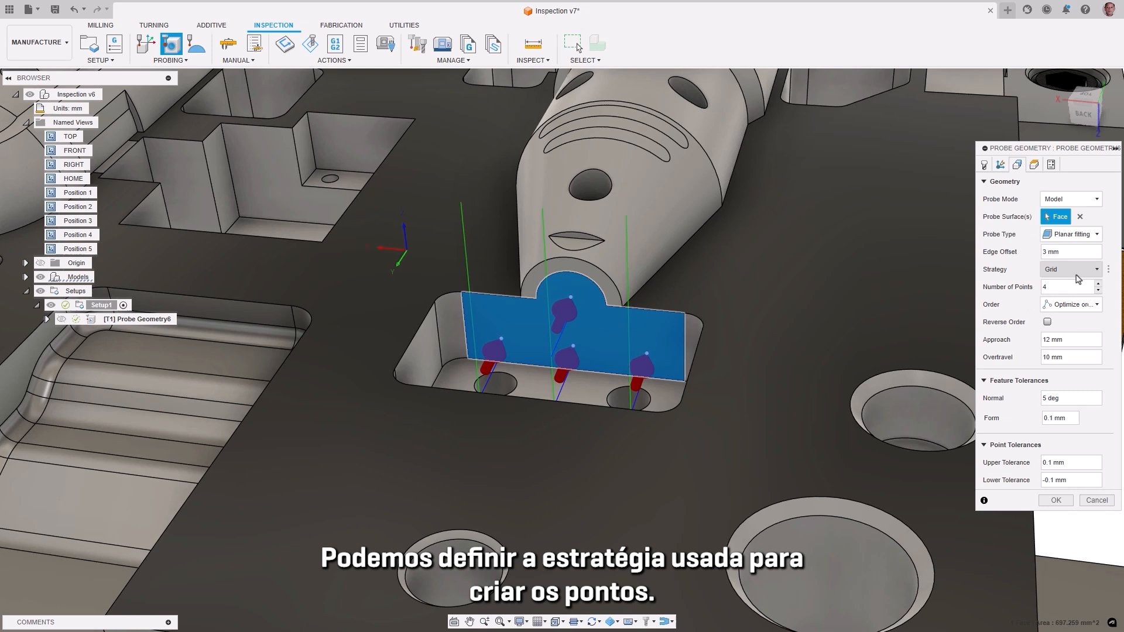
# Step: Distribute the wall's probing points with the Edges strategy, using 6 points and shifting their positions to about mid-range
pyautogui.click(1079, 275)
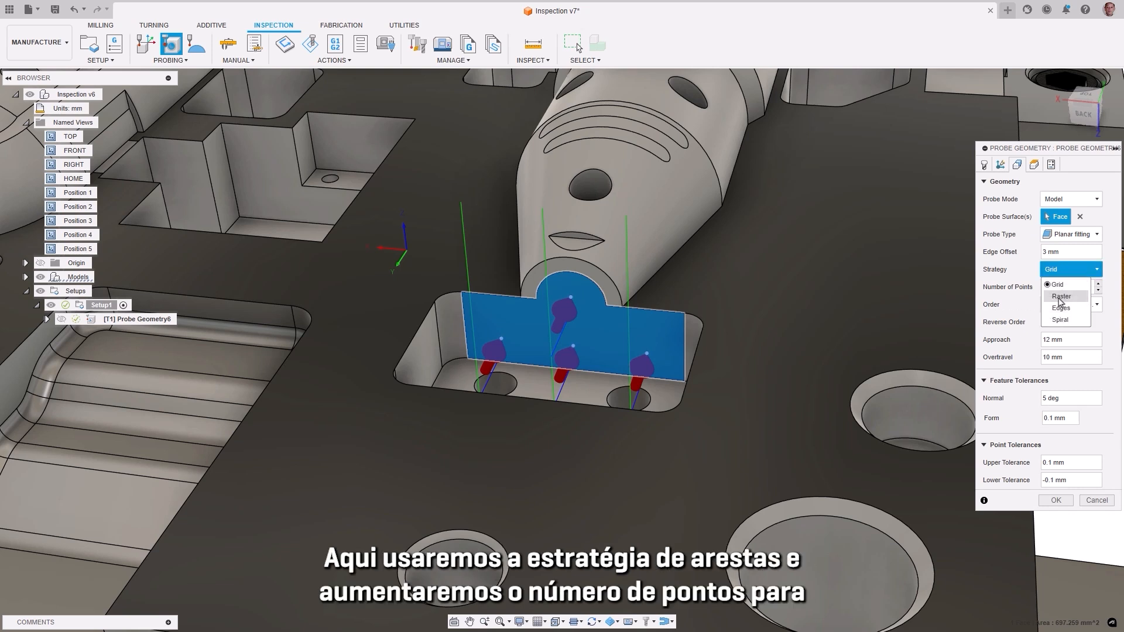
pyautogui.click(1061, 308)
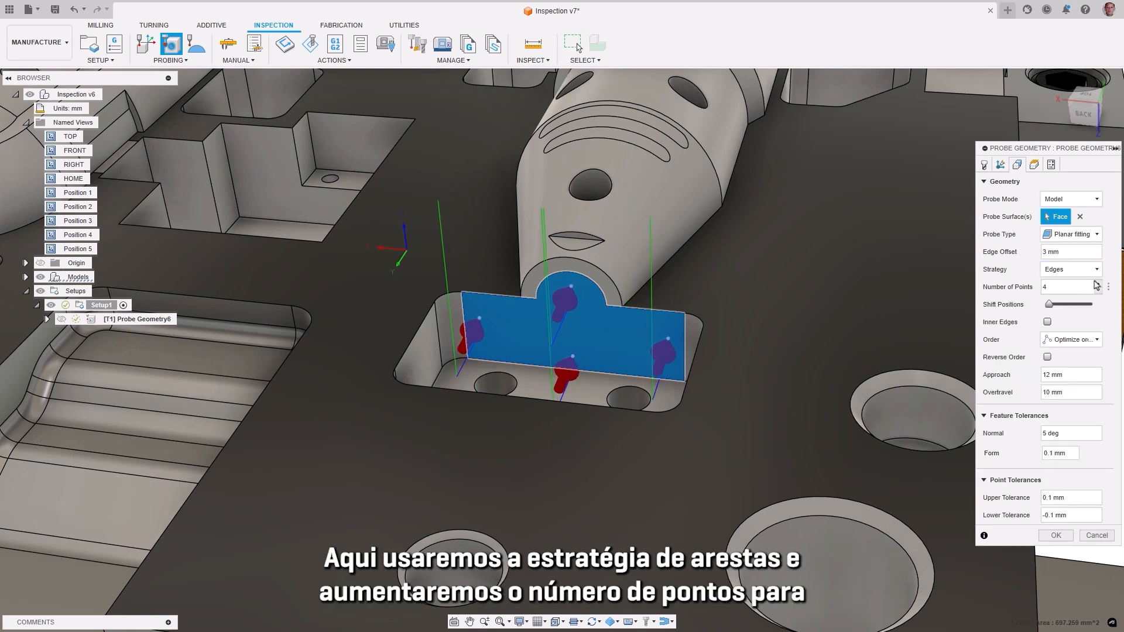
pyautogui.click(1097, 284)
pyautogui.click(1099, 284)
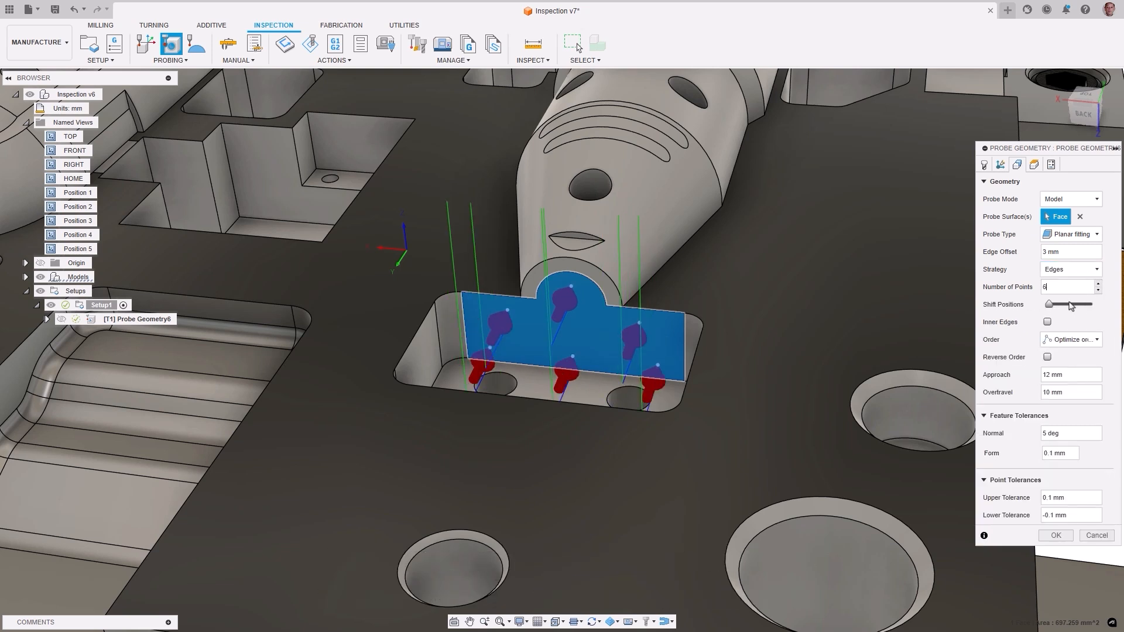
pyautogui.moveTo(1050, 305); pyautogui.dragTo(1070, 305)
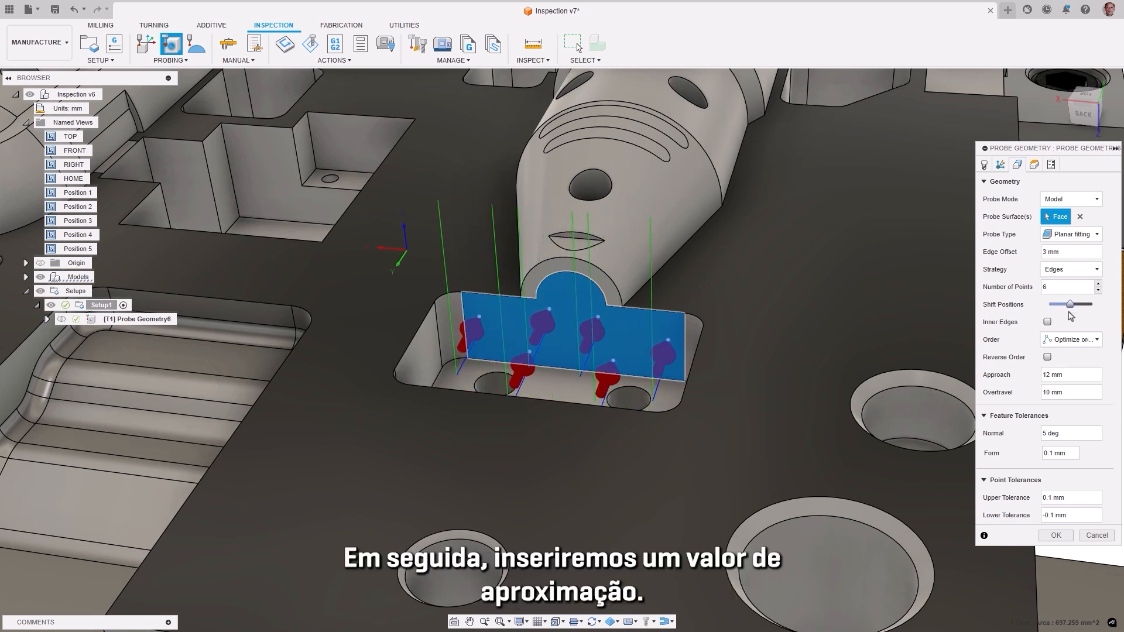
# Step: Set the wall probing operation's approach distance to 2 mm and complete the operation
pyautogui.doubleClick(1055, 374)
pyautogui.write('2')
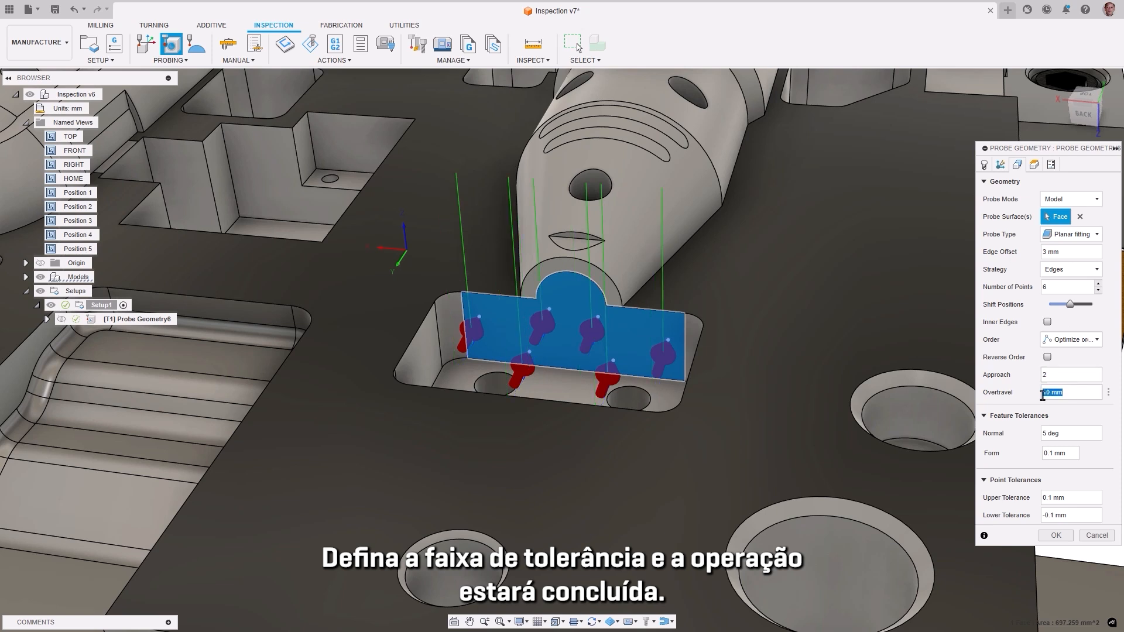
pyautogui.click(1048, 537)
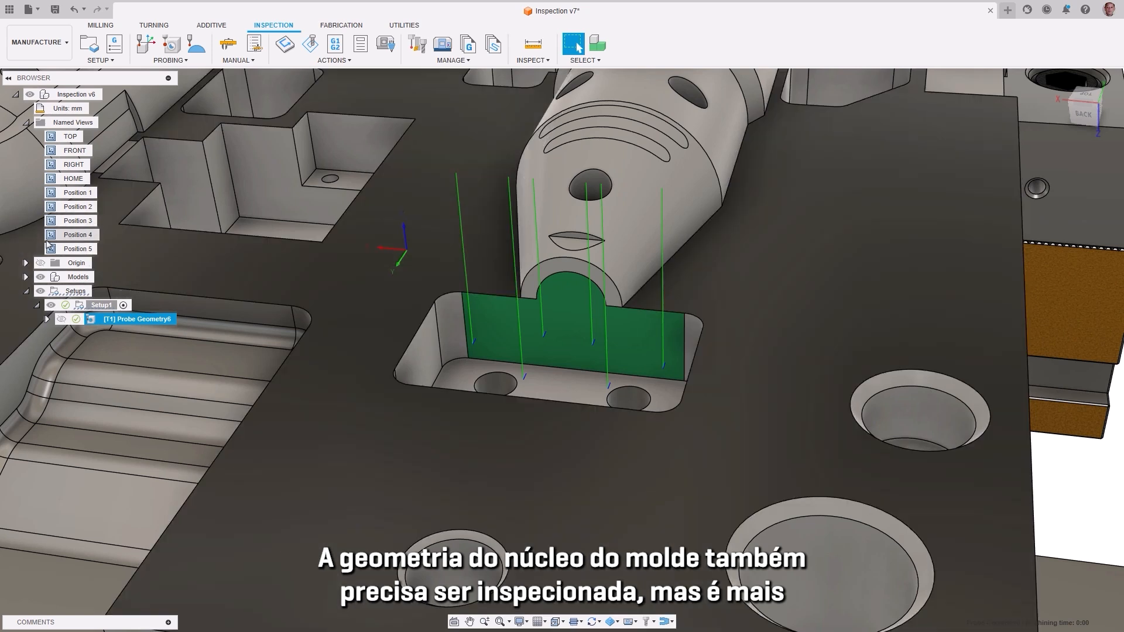
# Step: Create an Inspect Surface operation and place nine inspection points along the core's side visible from Position 4, from nose to rounded end
pyautogui.click(51, 237)
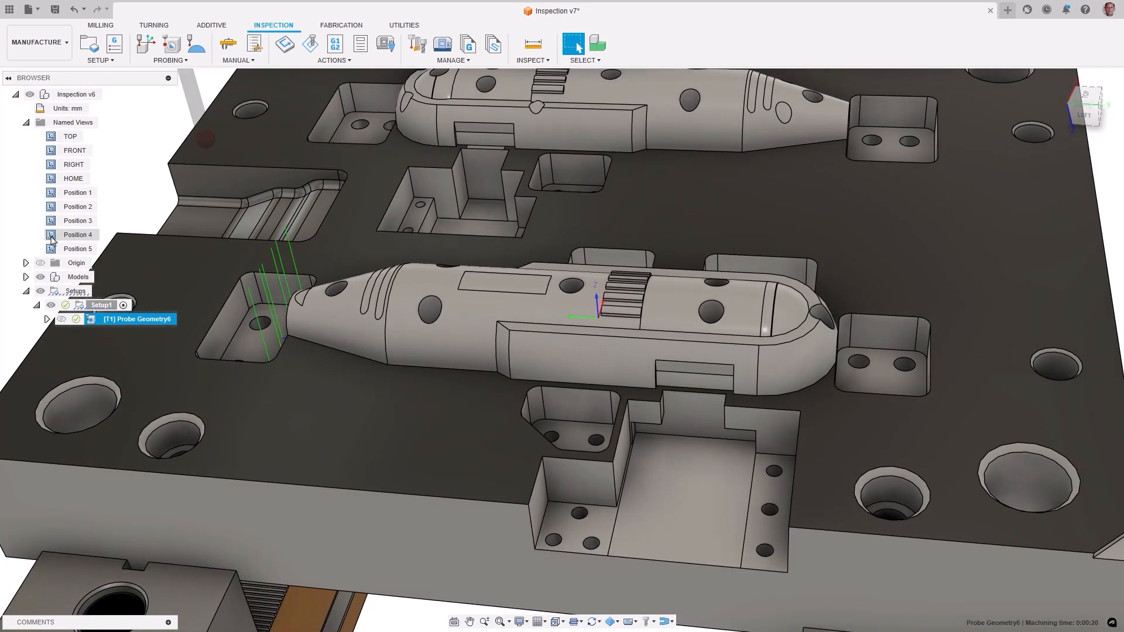
pyautogui.click(170, 60)
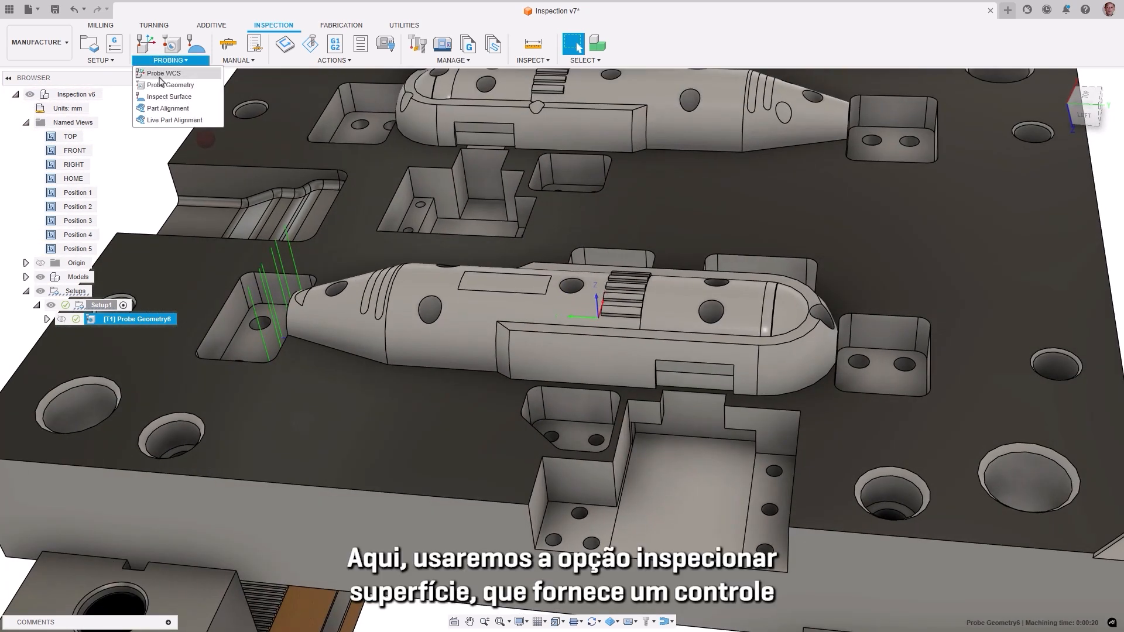
pyautogui.click(157, 97)
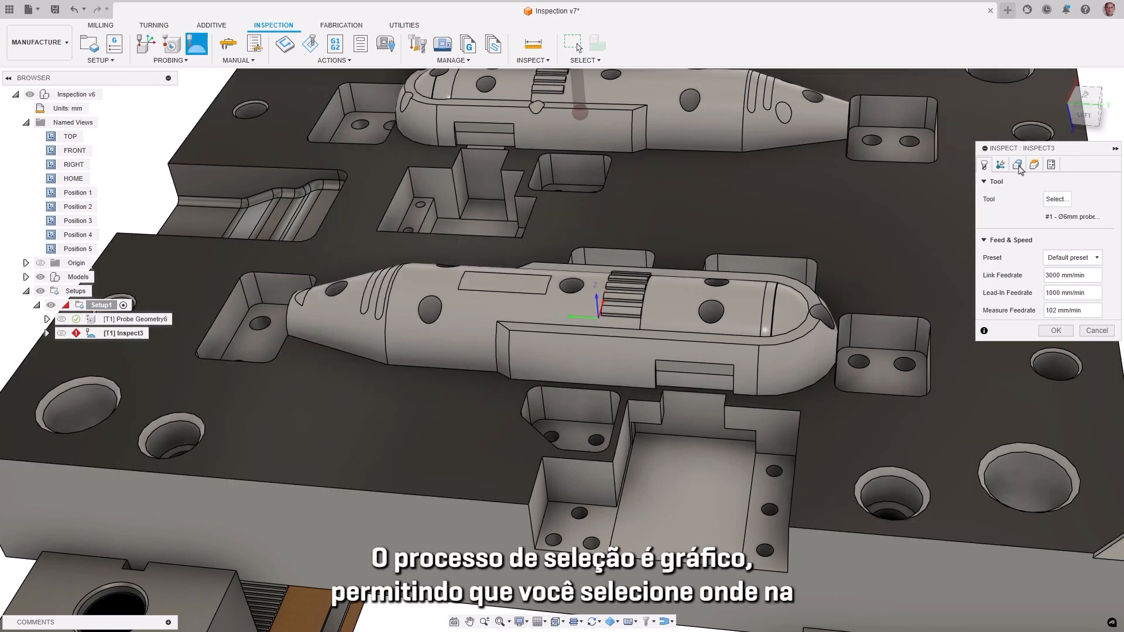
pyautogui.click(1017, 164)
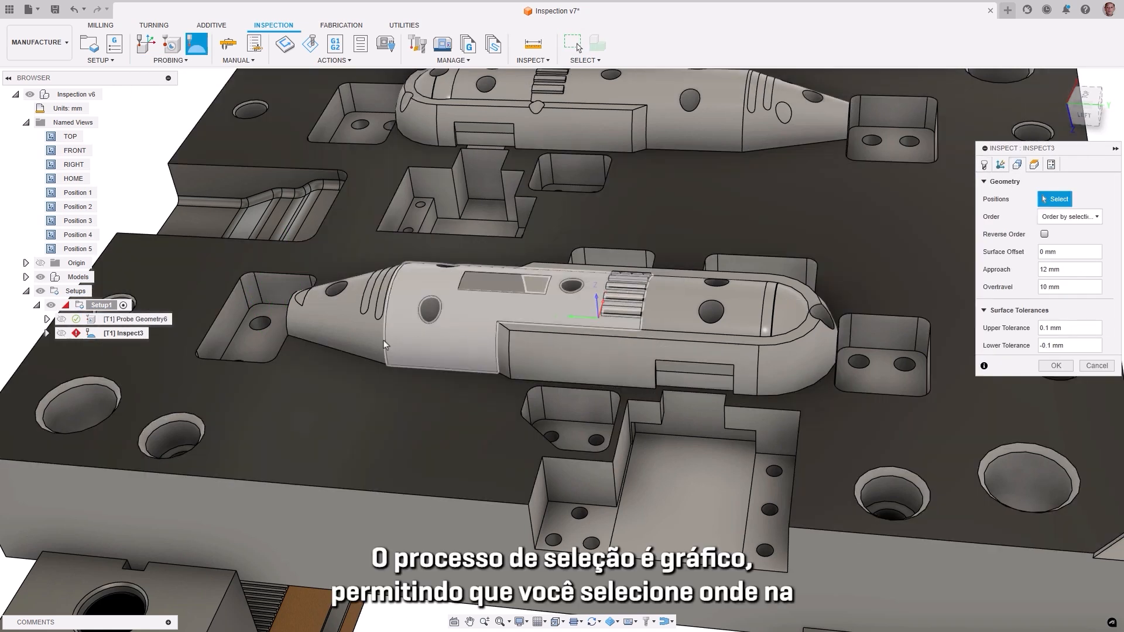
pyautogui.click(361, 343)
pyautogui.click(396, 350)
pyautogui.click(476, 355)
pyautogui.click(531, 363)
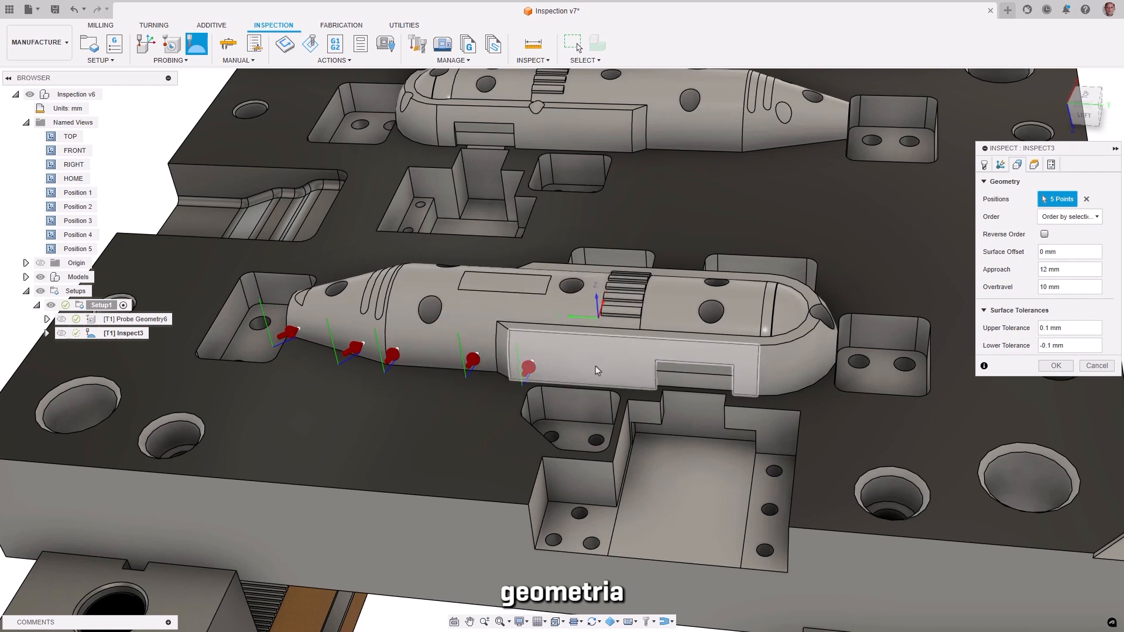
pyautogui.click(639, 370)
pyautogui.click(744, 380)
pyautogui.click(828, 349)
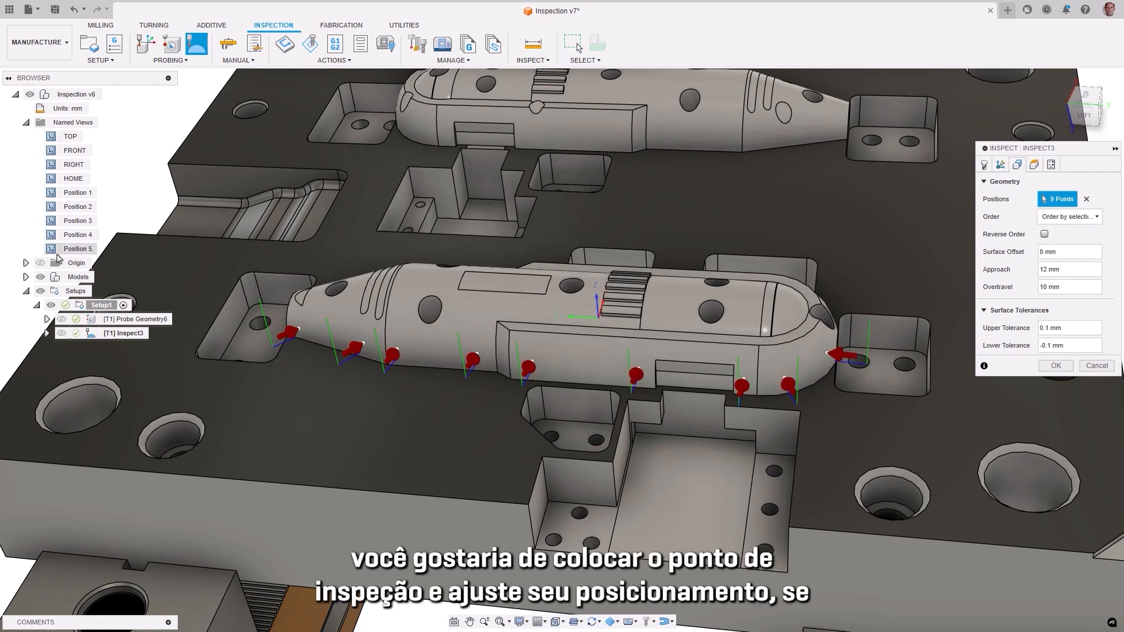
# Step: Add nine more inspection points along the opposite side of the core, working from Position 5
pyautogui.click(51, 250)
pyautogui.click(206, 417)
pyautogui.click(276, 446)
pyautogui.click(350, 440)
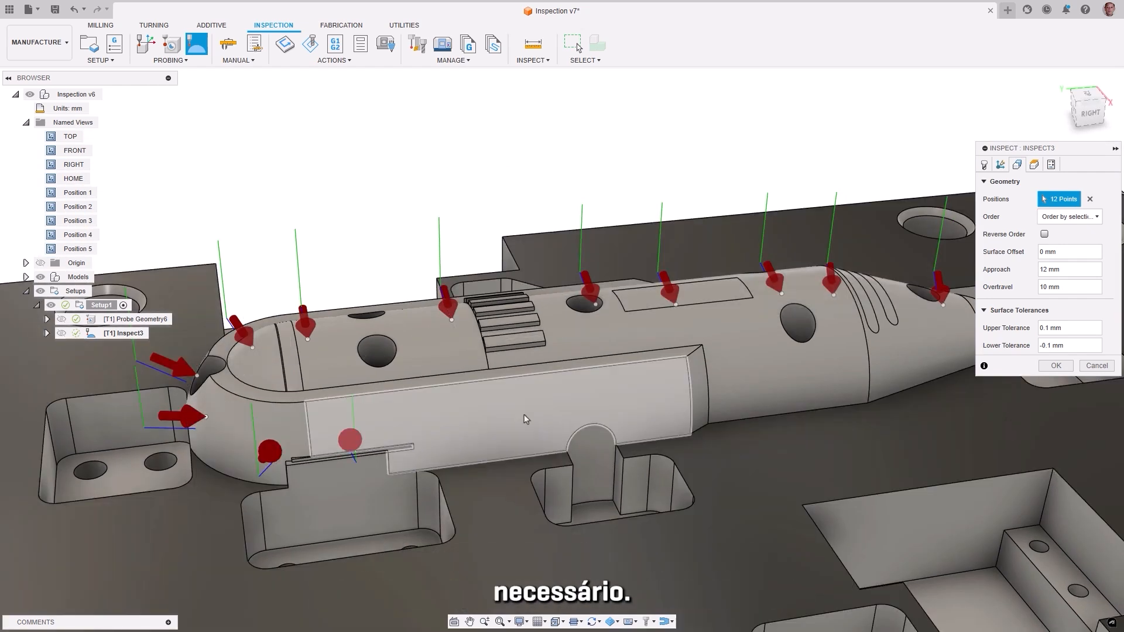
pyautogui.click(529, 418)
pyautogui.click(676, 405)
pyautogui.click(847, 389)
pyautogui.click(907, 375)
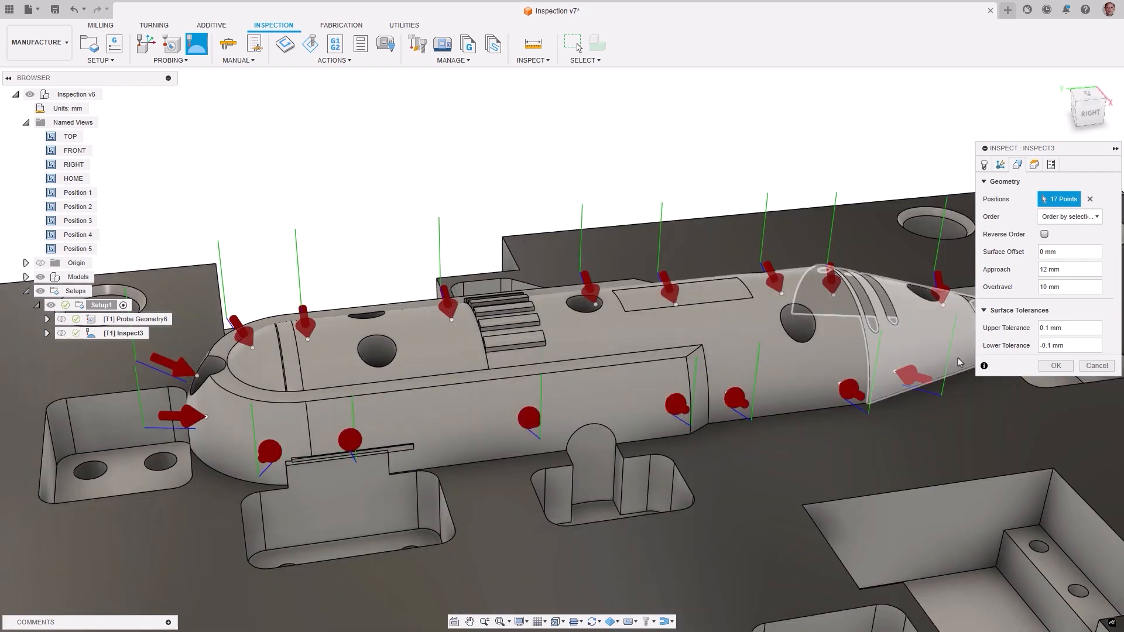
# Step: Add five inspection points along the top of the core, and complete the operation with Approach and Overtravel of 2 mm
pyautogui.click(960, 305)
pyautogui.click(554, 305)
pyautogui.click(418, 323)
pyautogui.click(326, 336)
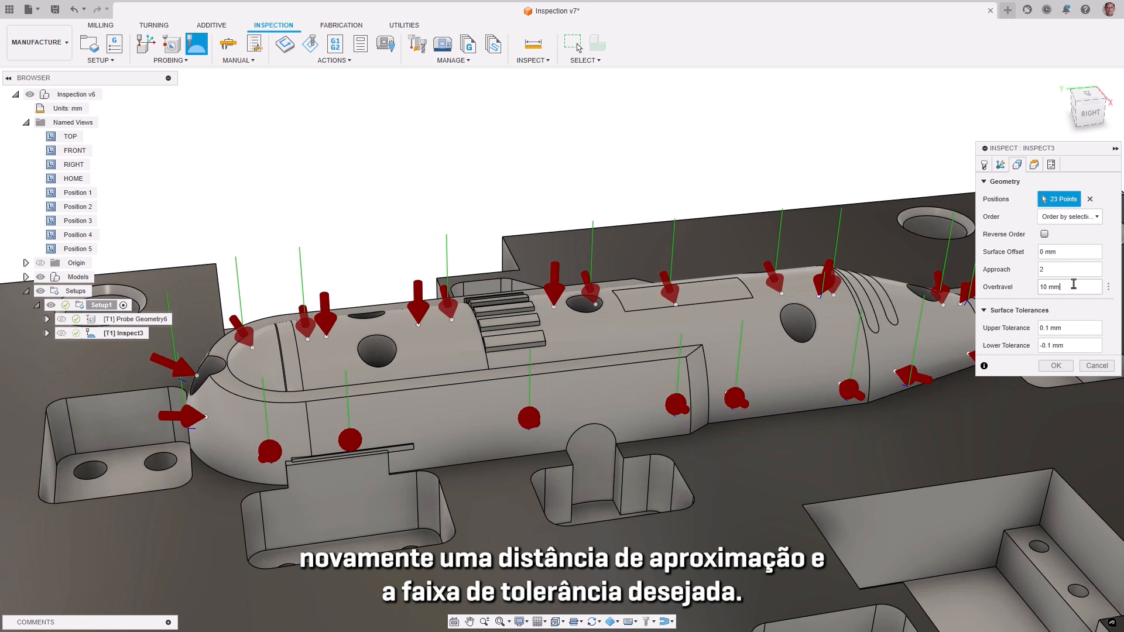
pyautogui.write('2')
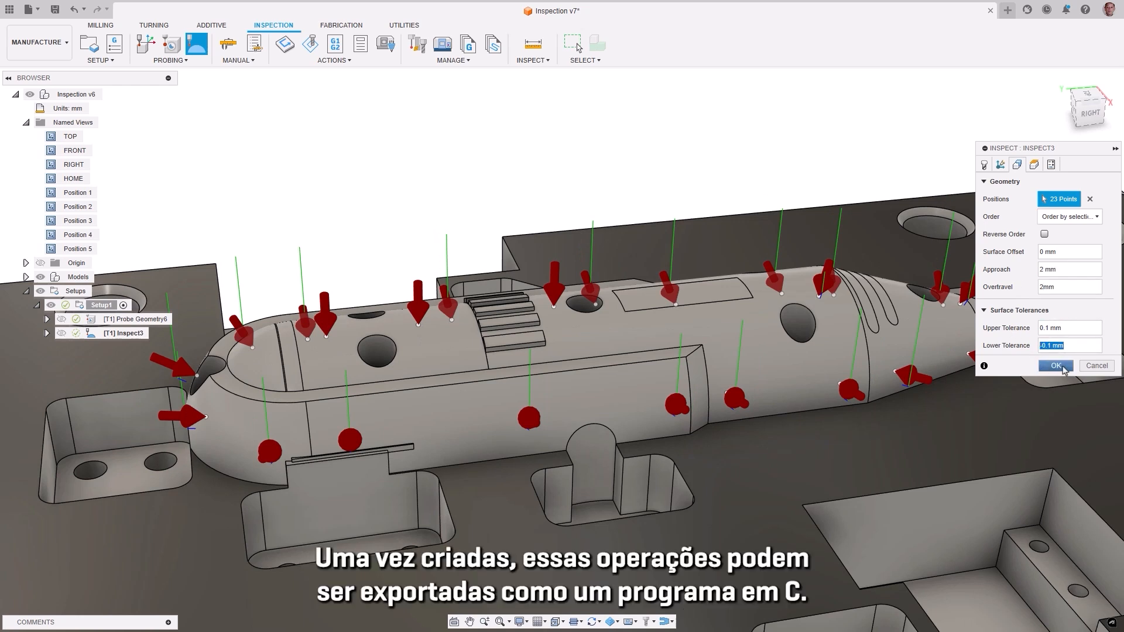
pyautogui.click(1056, 366)
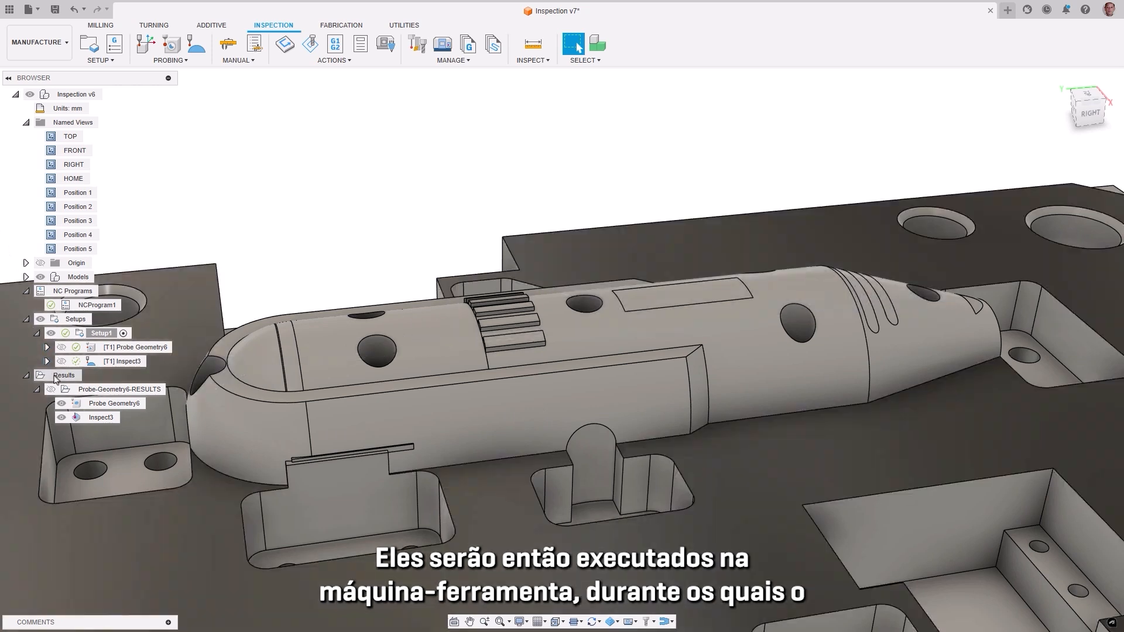
# Step: Display Probe-Geometry6-RESULTS, examine the points and wall plane from Positions 4, 3 and 2, and show the detailed results
pyautogui.click(52, 391)
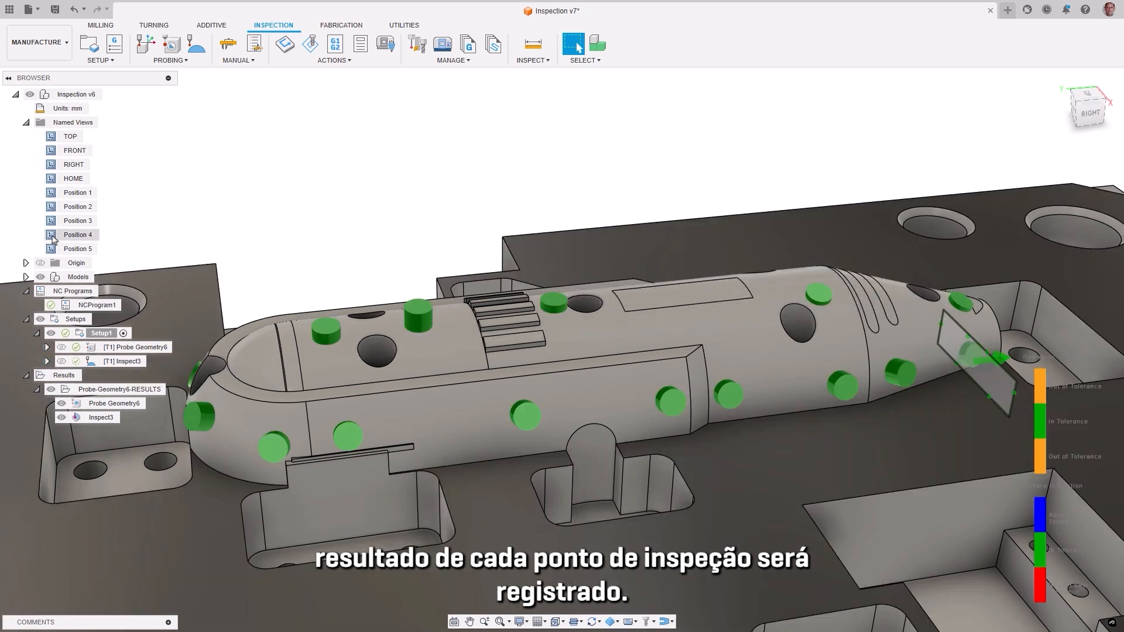
pyautogui.doubleClick(52, 236)
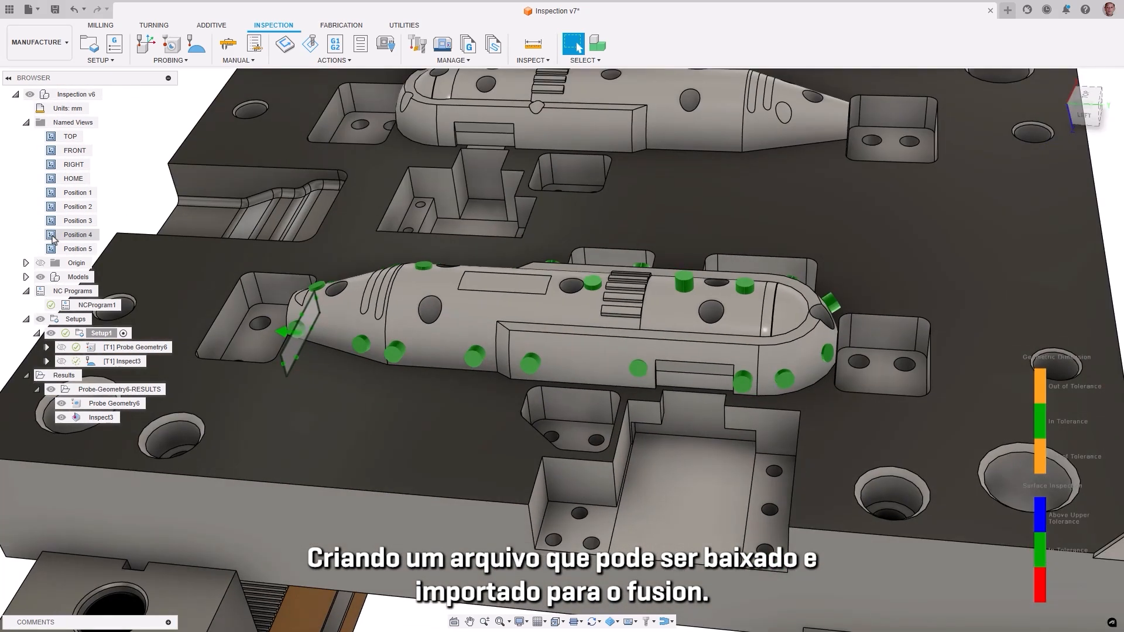
pyautogui.doubleClick(55, 223)
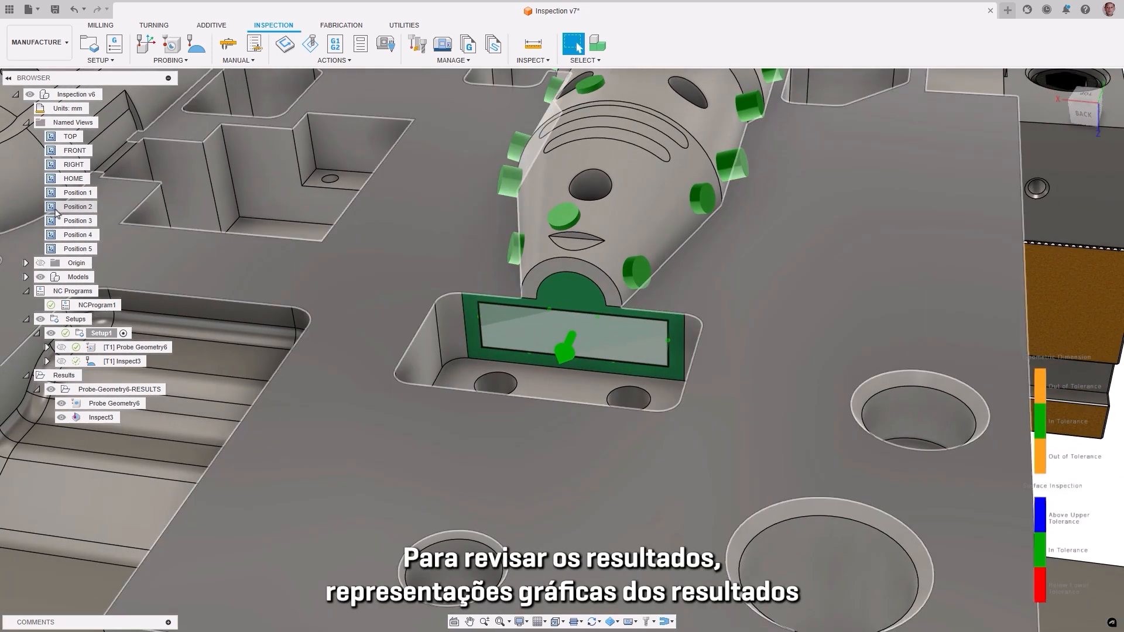
pyautogui.doubleClick(54, 208)
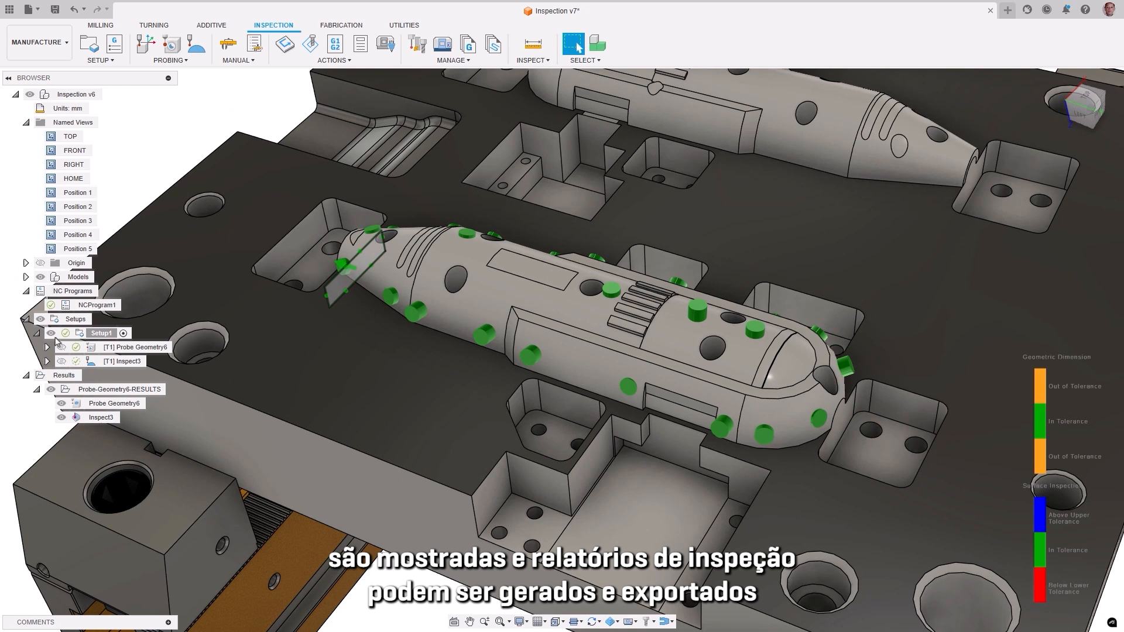
pyautogui.rightClick(66, 391)
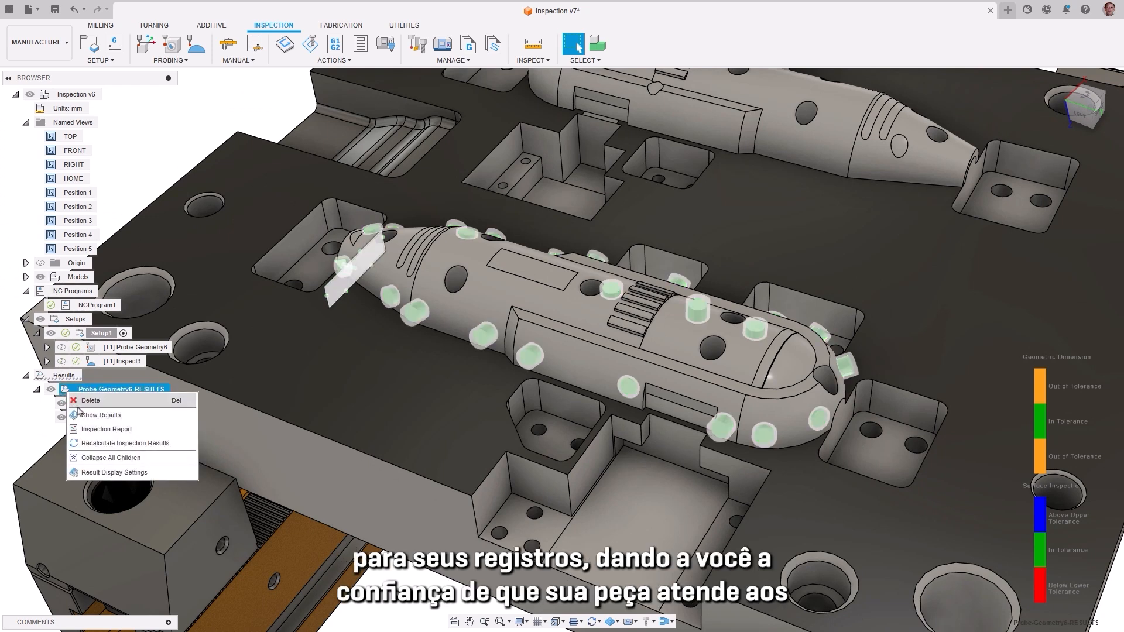
pyautogui.click(82, 415)
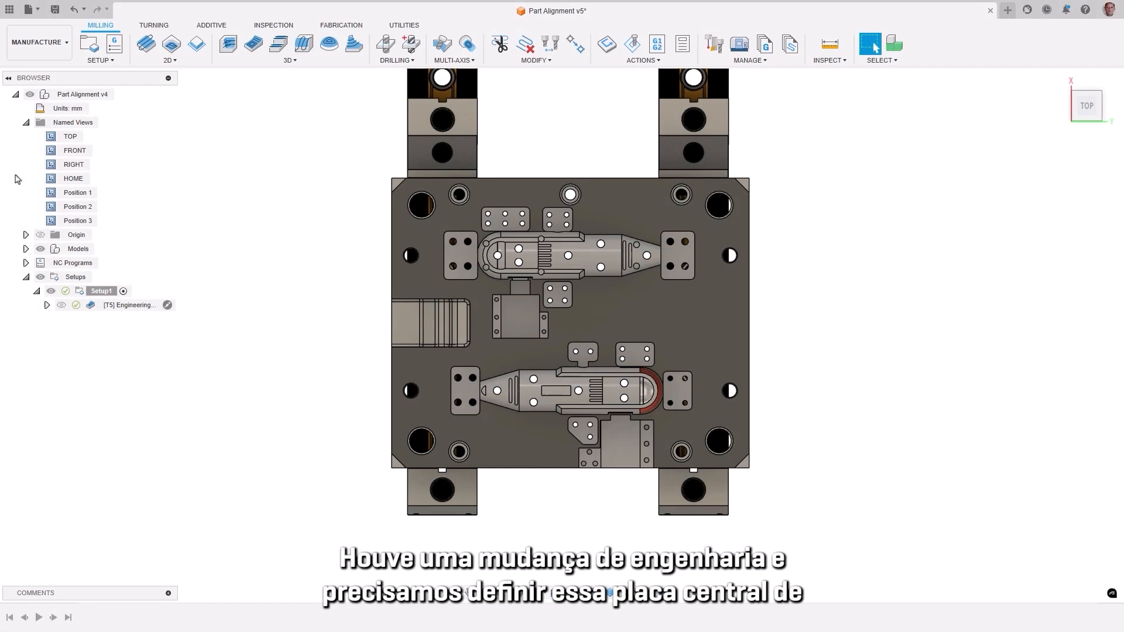
# Step: Examine the plate from Position 2 and the core's red rounded end from Position 3, and select the engineering change toolpath
pyautogui.doubleClick(53, 207)
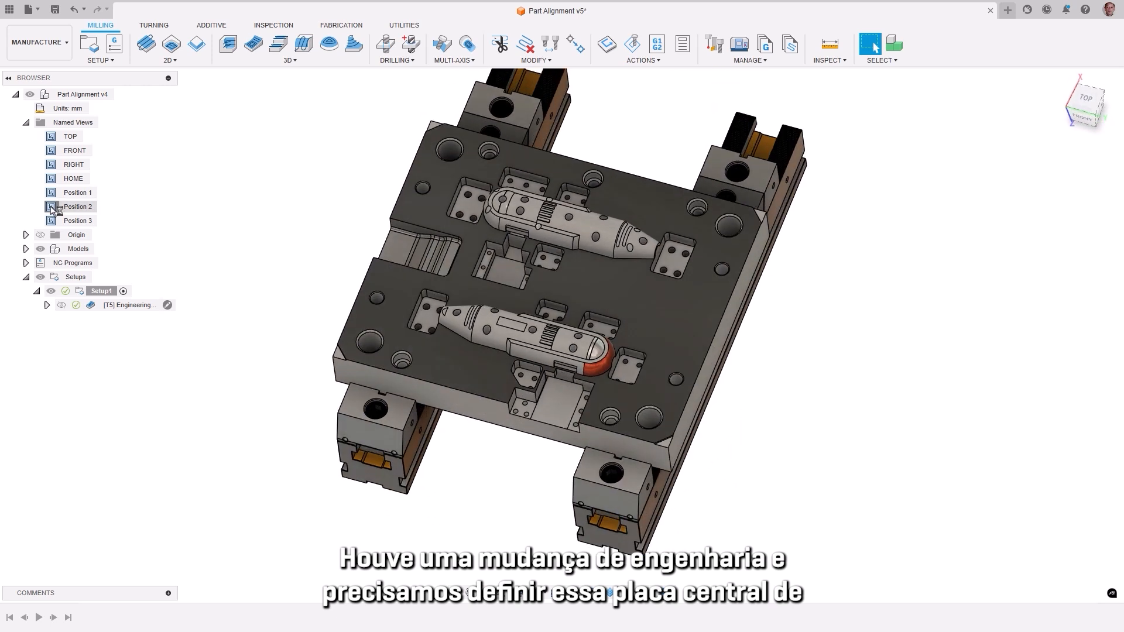
pyautogui.doubleClick(50, 220)
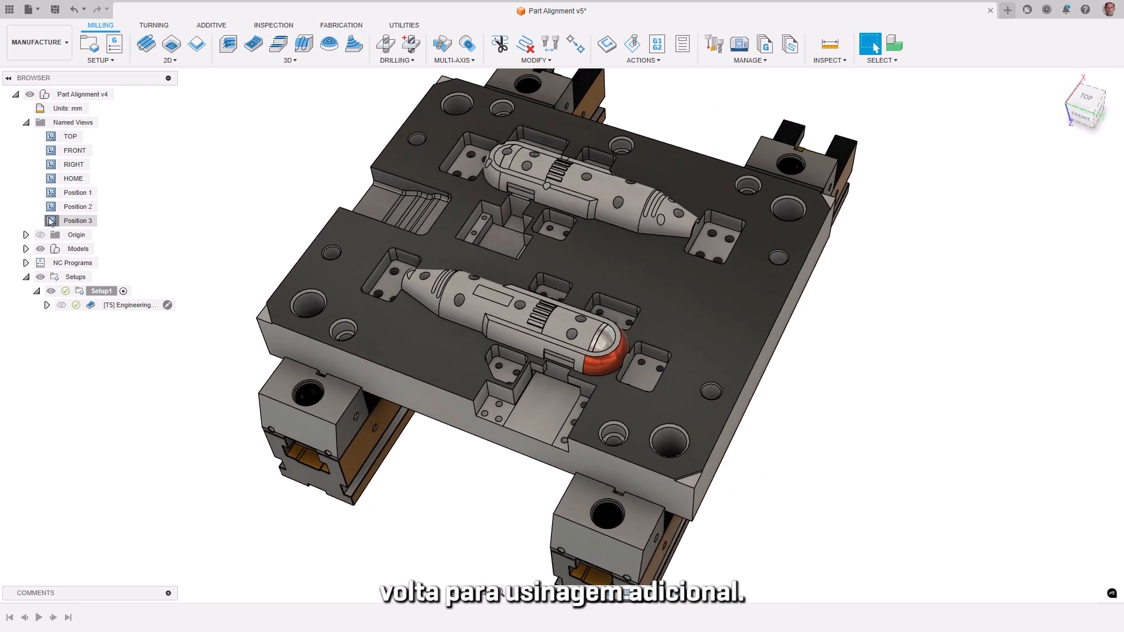
pyautogui.click(91, 306)
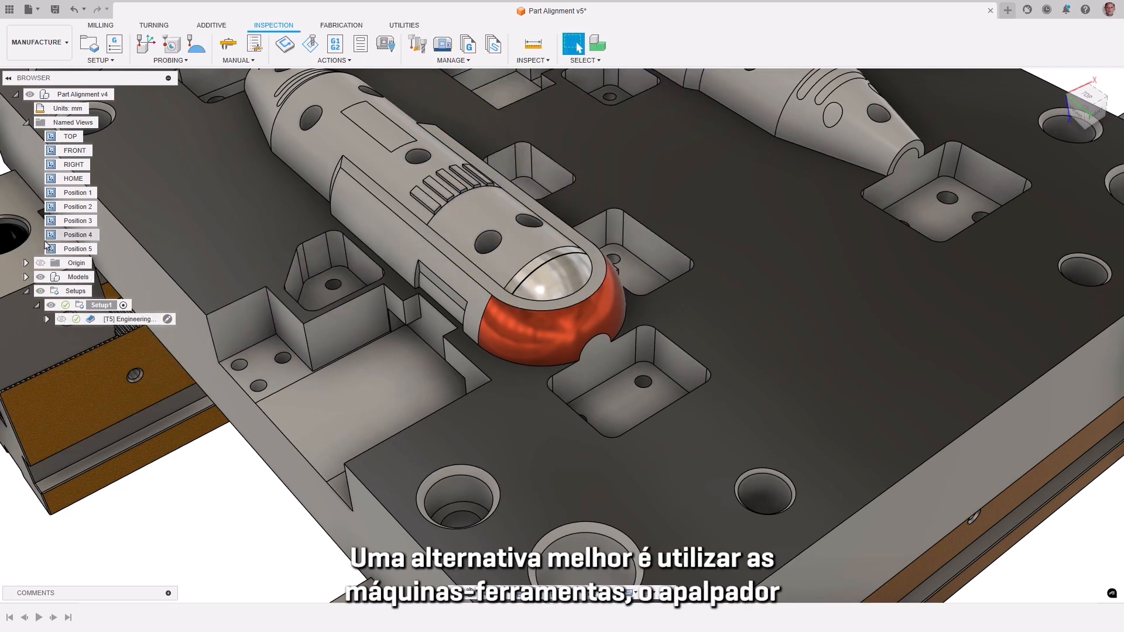
# Step: From Position 4, create a 3 axis Part Alignment allowing translation along X and Y but not along Z
pyautogui.click(51, 235)
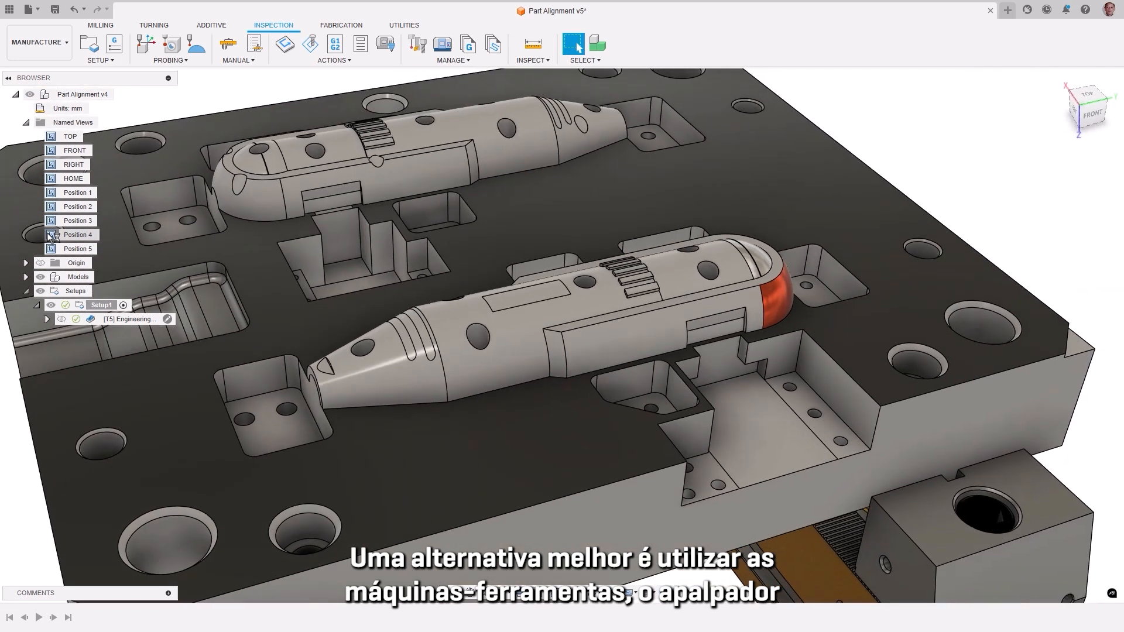
pyautogui.click(175, 61)
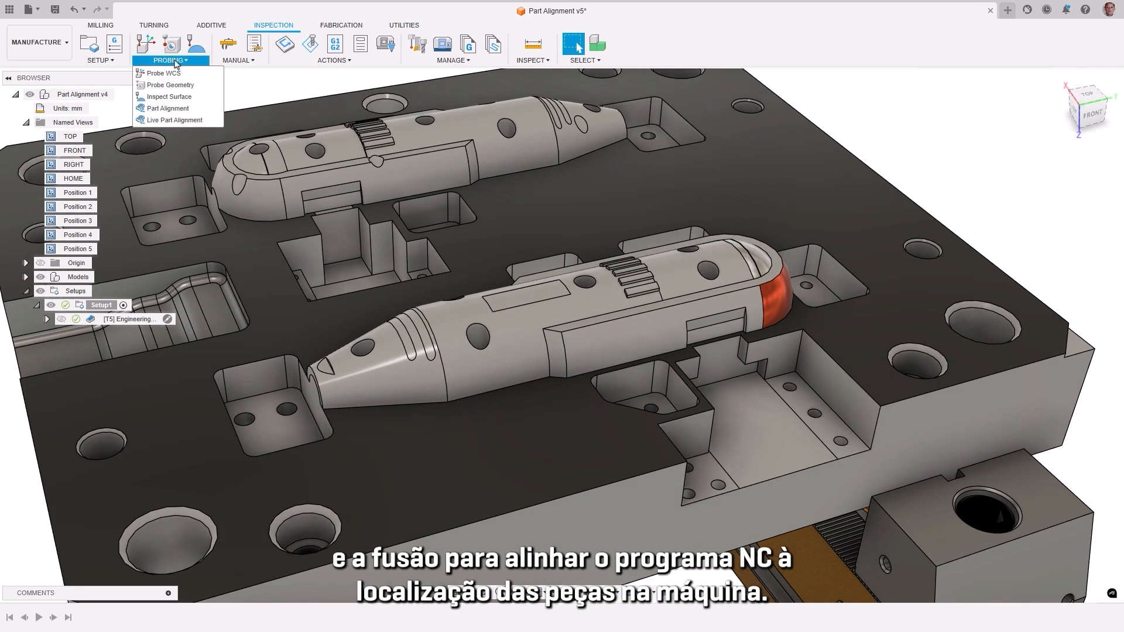
pyautogui.click(172, 108)
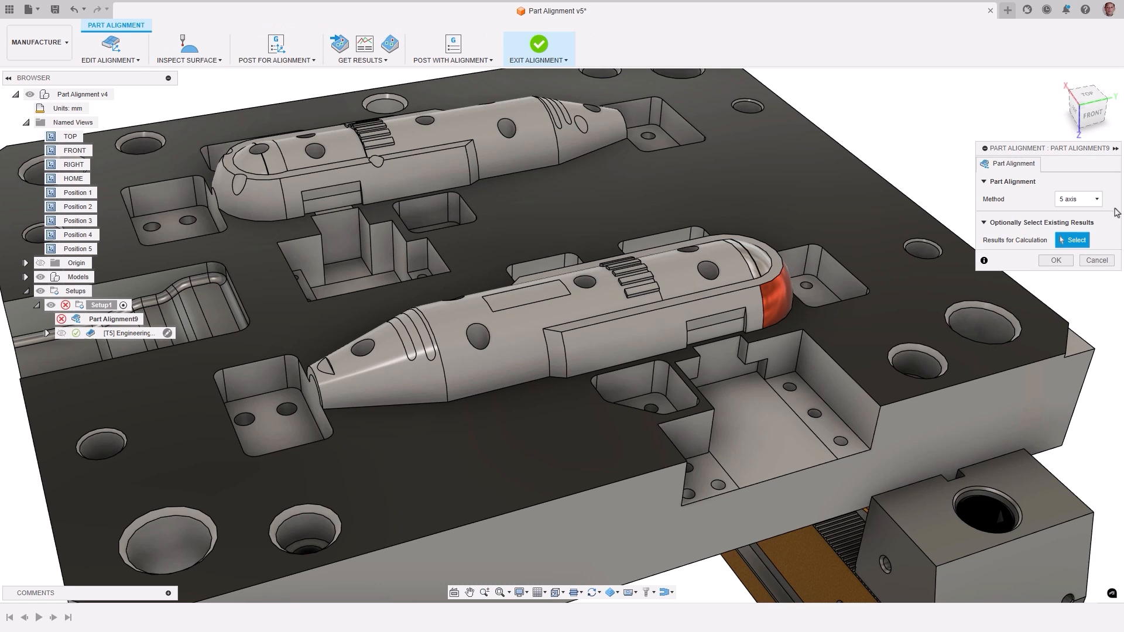
pyautogui.click(1097, 200)
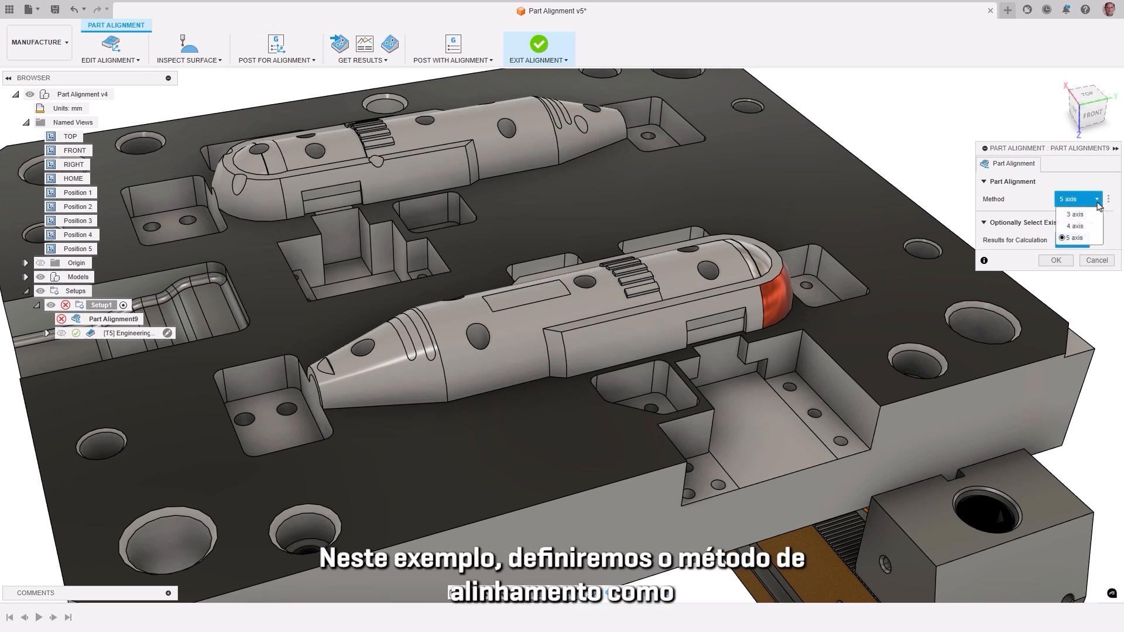
pyautogui.click(1075, 214)
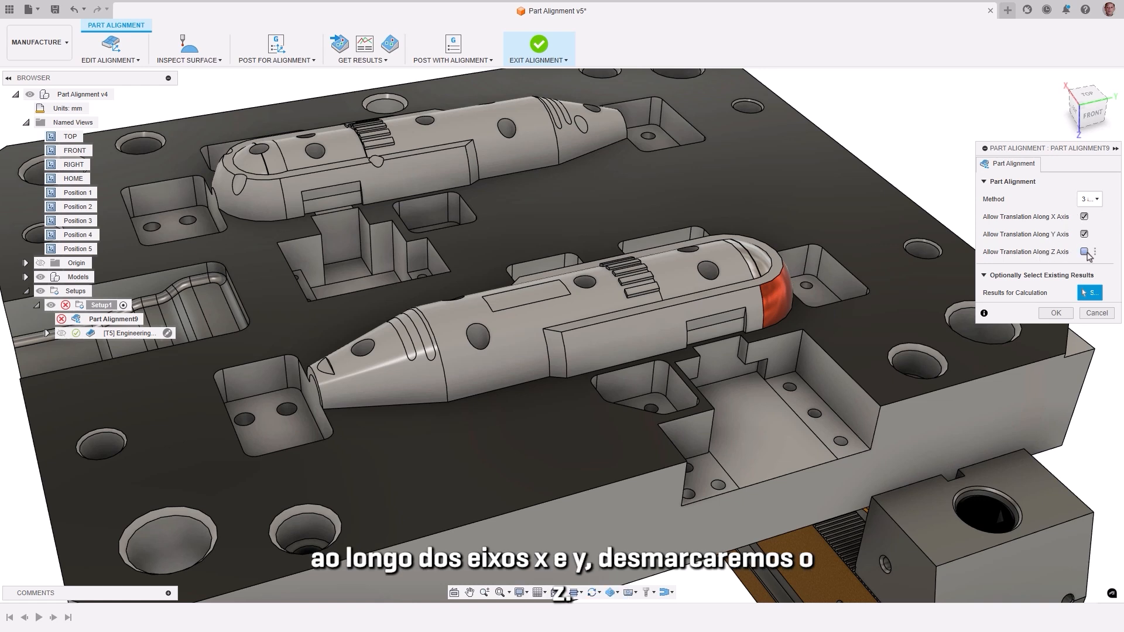
pyautogui.click(1056, 313)
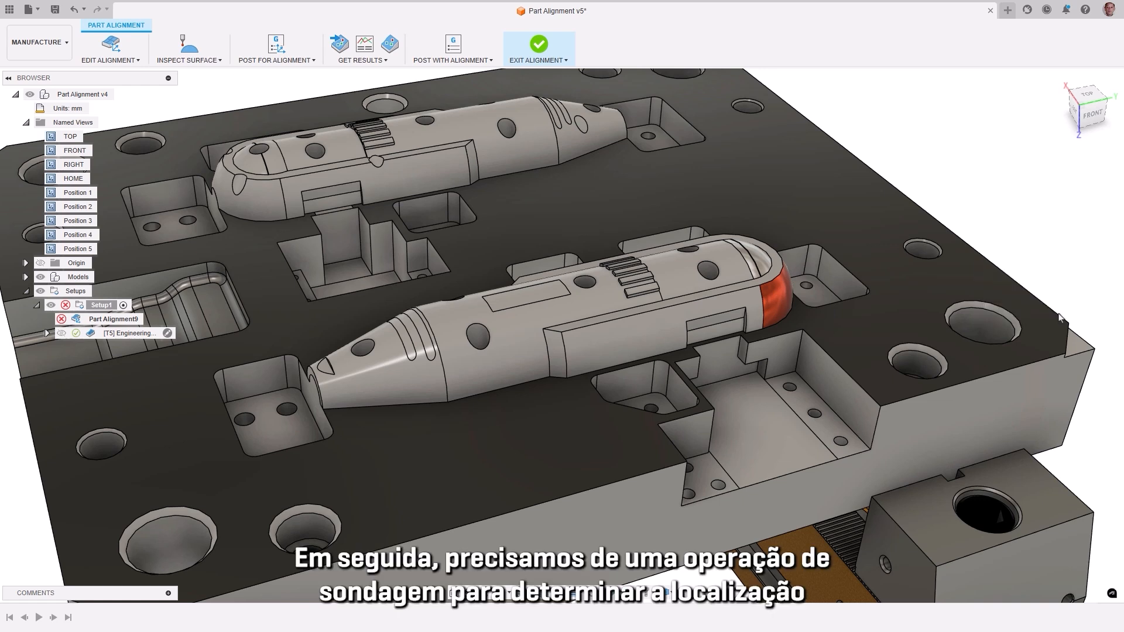
# Step: Create an Inspect Surface operation for the alignment and place 33 inspection points around the core's sides, ends and top
pyautogui.click(189, 48)
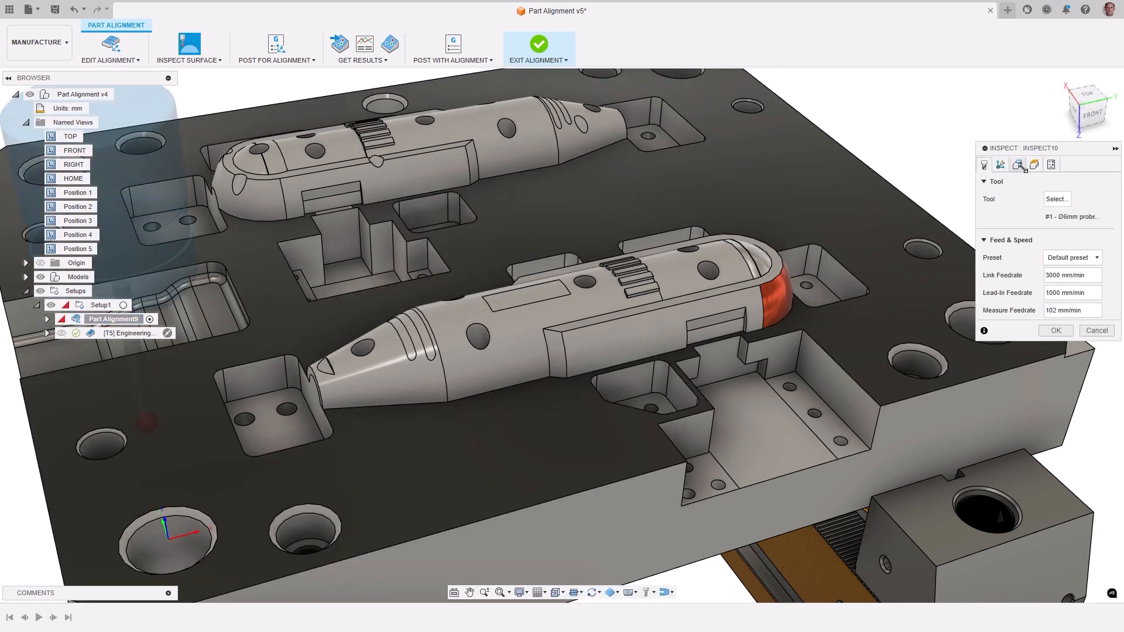
pyautogui.click(1017, 166)
pyautogui.click(337, 403)
pyautogui.click(371, 364)
pyautogui.click(425, 404)
pyautogui.click(469, 397)
pyautogui.click(508, 351)
pyautogui.click(544, 373)
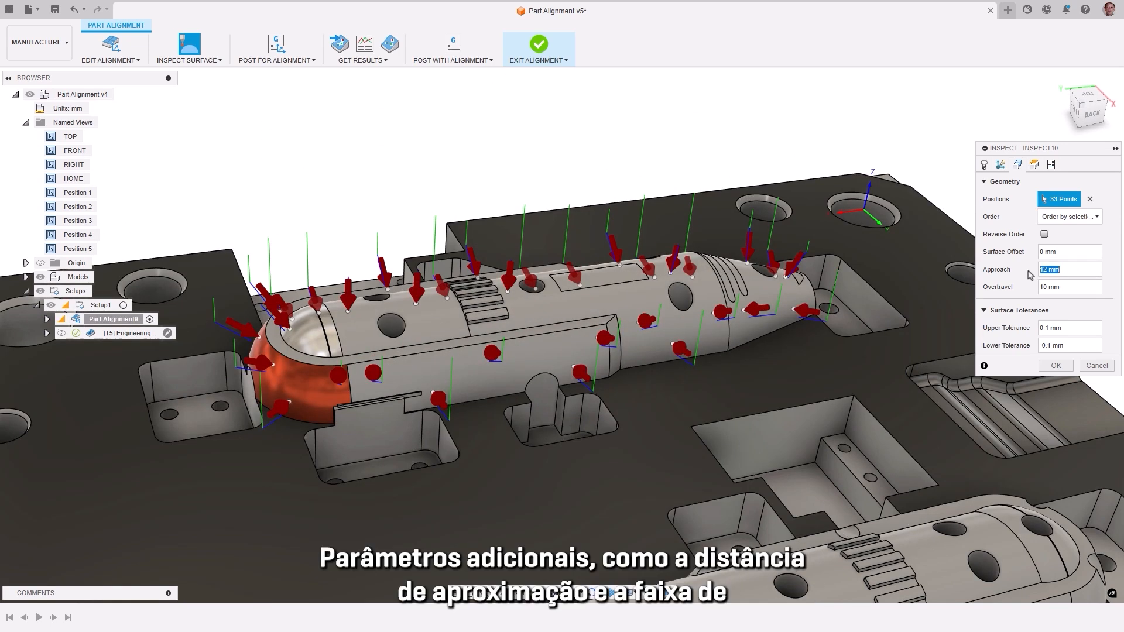
# Step: Set Approach and Overtravel to 2 mm, set the surface tolerances to 0.01 and -0.01 mm, and complete the operation
pyautogui.write('2')
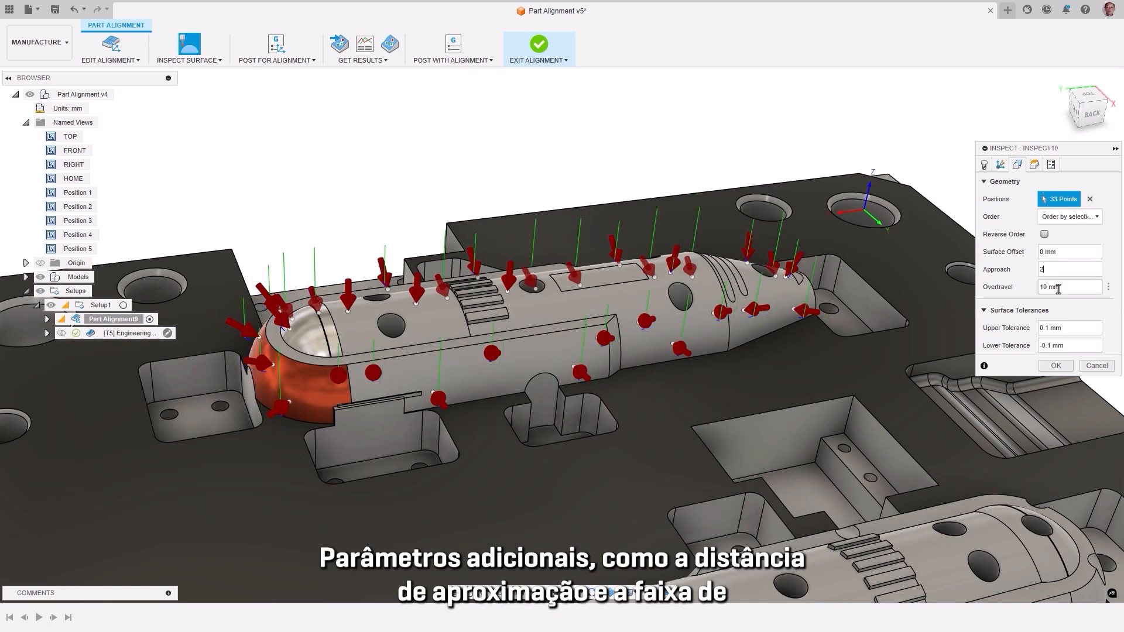
pyautogui.write('2')
pyautogui.click(1065, 328)
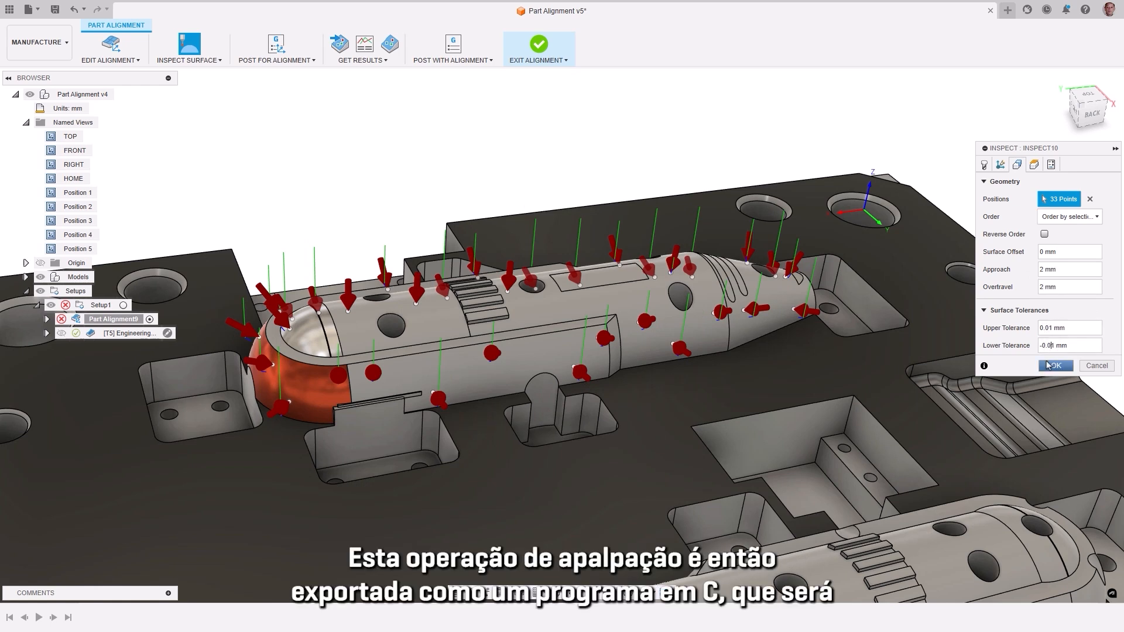
pyautogui.click(1055, 366)
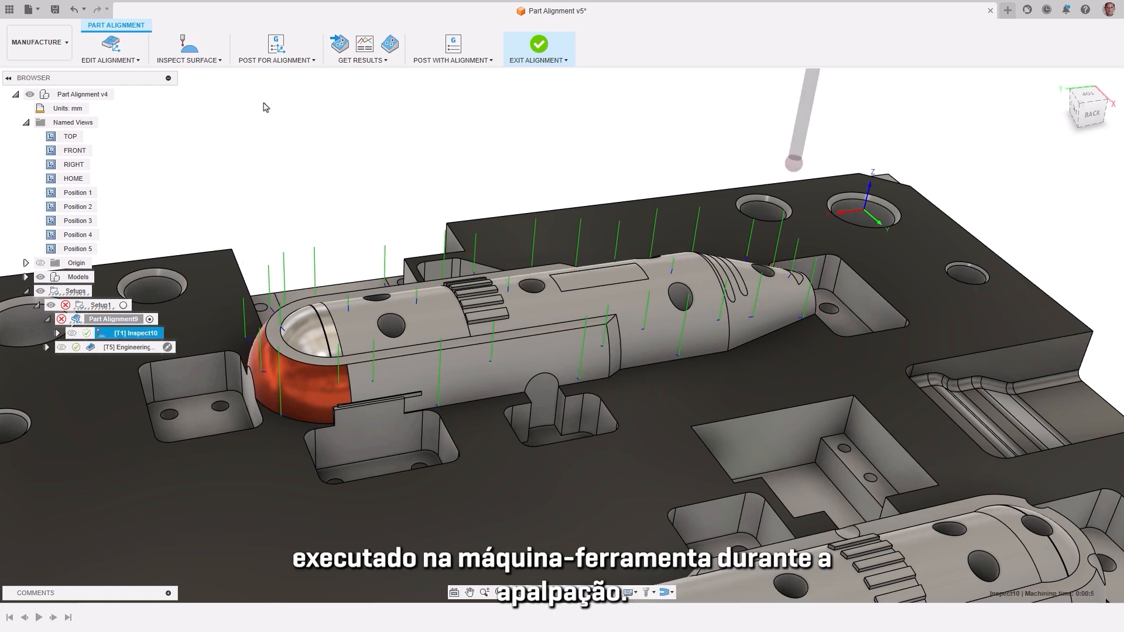
# Step: Post the probing operation as NC program 1001, and import the inspection results file 1111.txt from the 3 Ax Entension Value folder
pyautogui.click(276, 45)
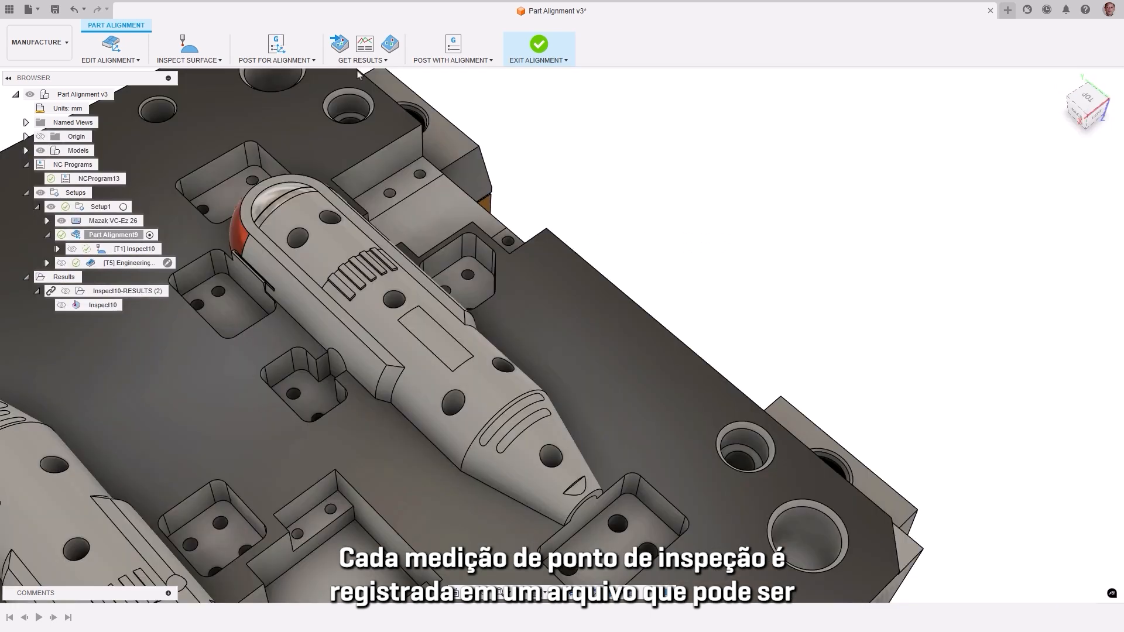
pyautogui.click(359, 59)
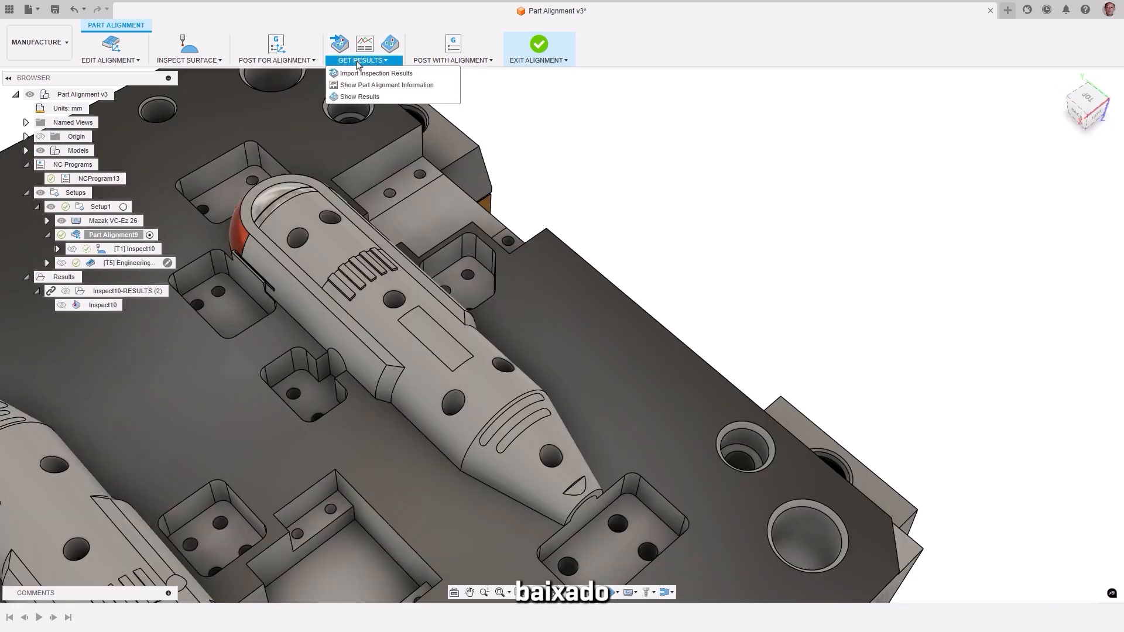
pyautogui.click(357, 74)
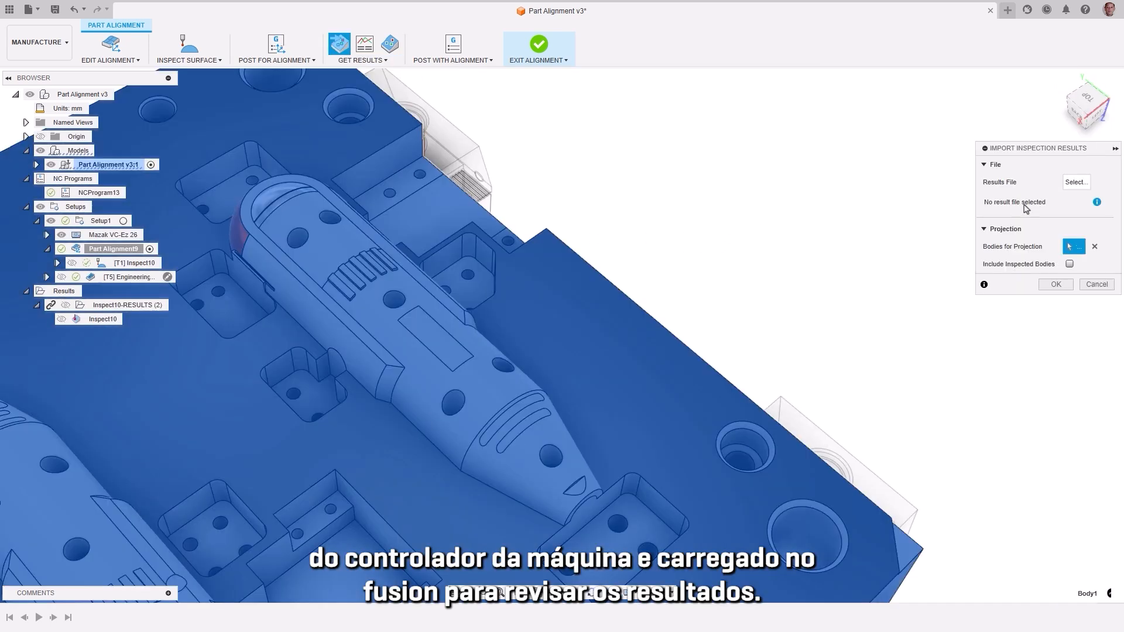
pyautogui.click(1077, 183)
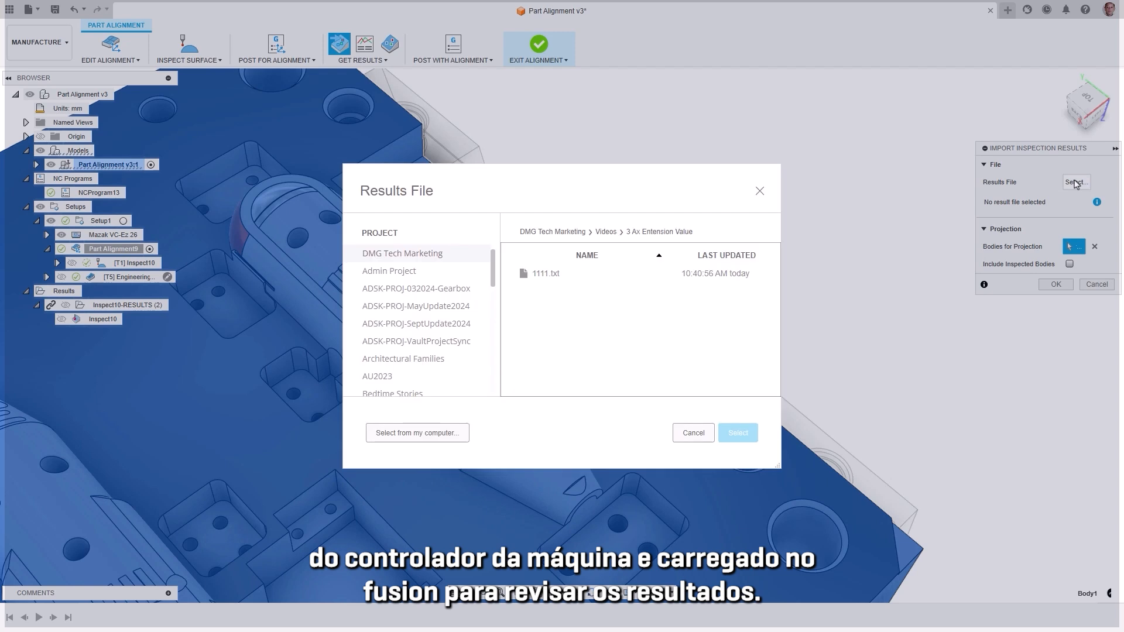
pyautogui.click(541, 276)
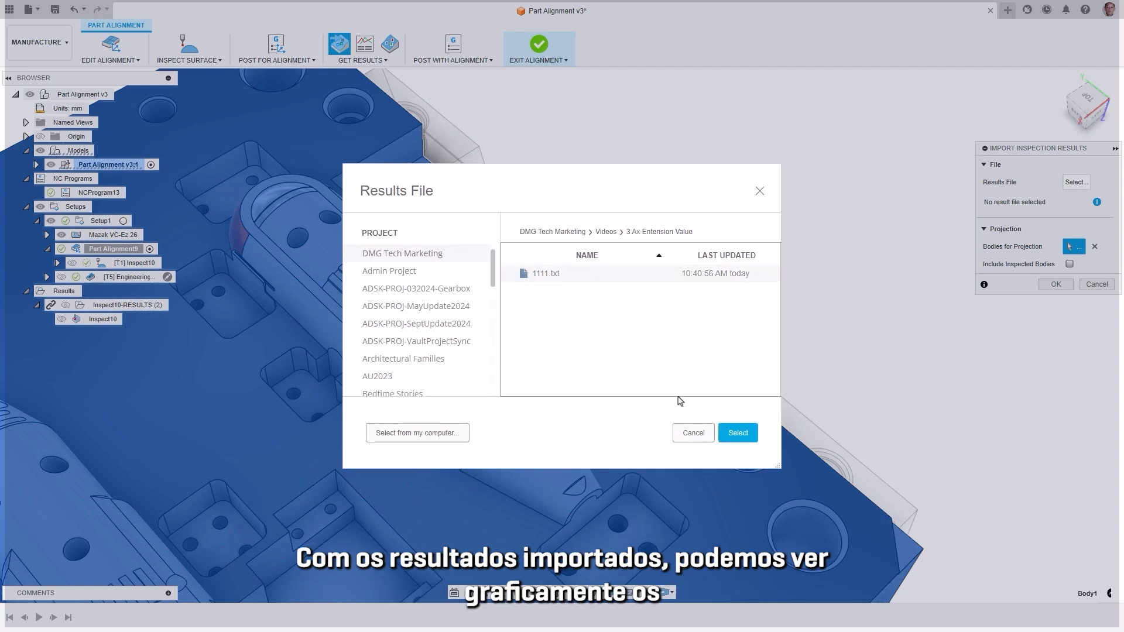
pyautogui.click(733, 435)
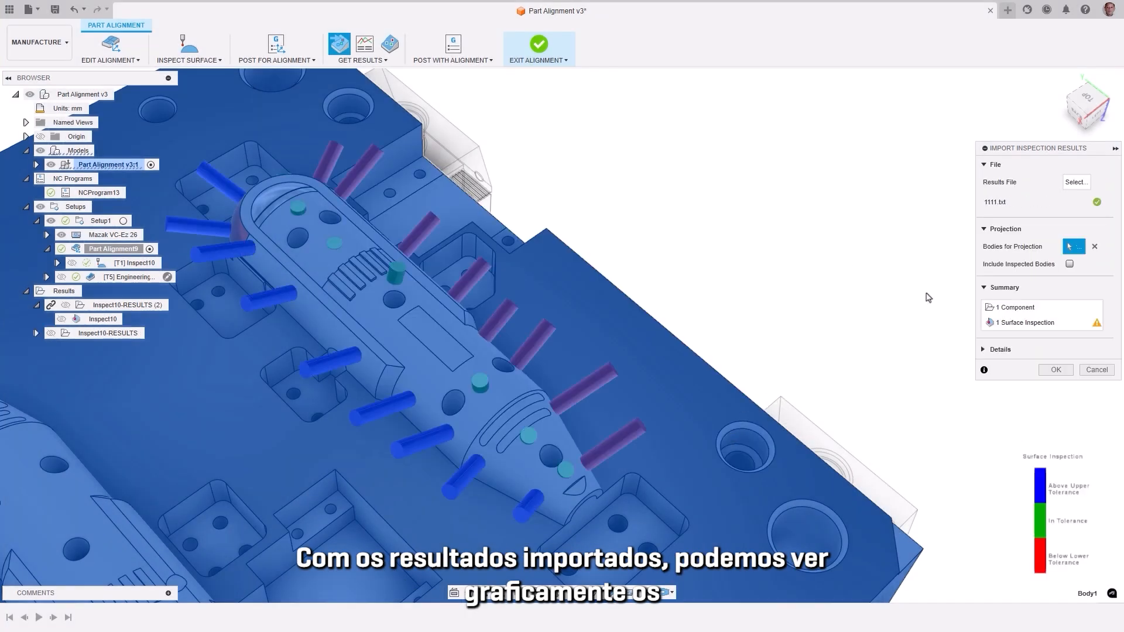
pyautogui.click(1056, 370)
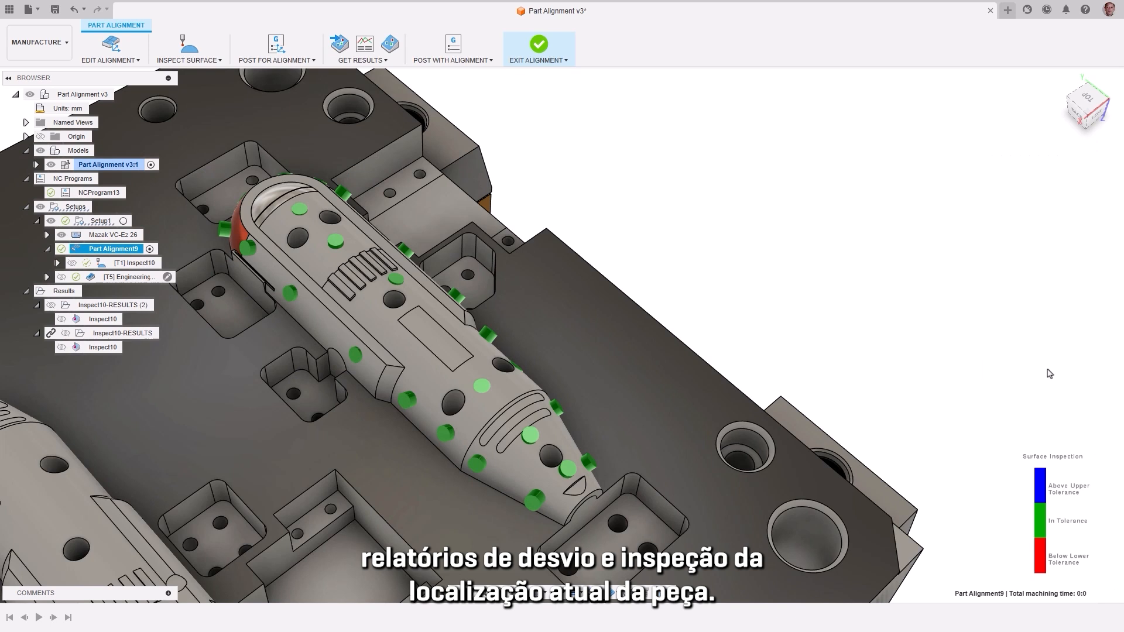
# Step: Compare the inspection results with and without part alignment, keep the aligned display, and start posting the machining with alignment applied
pyautogui.click(381, 61)
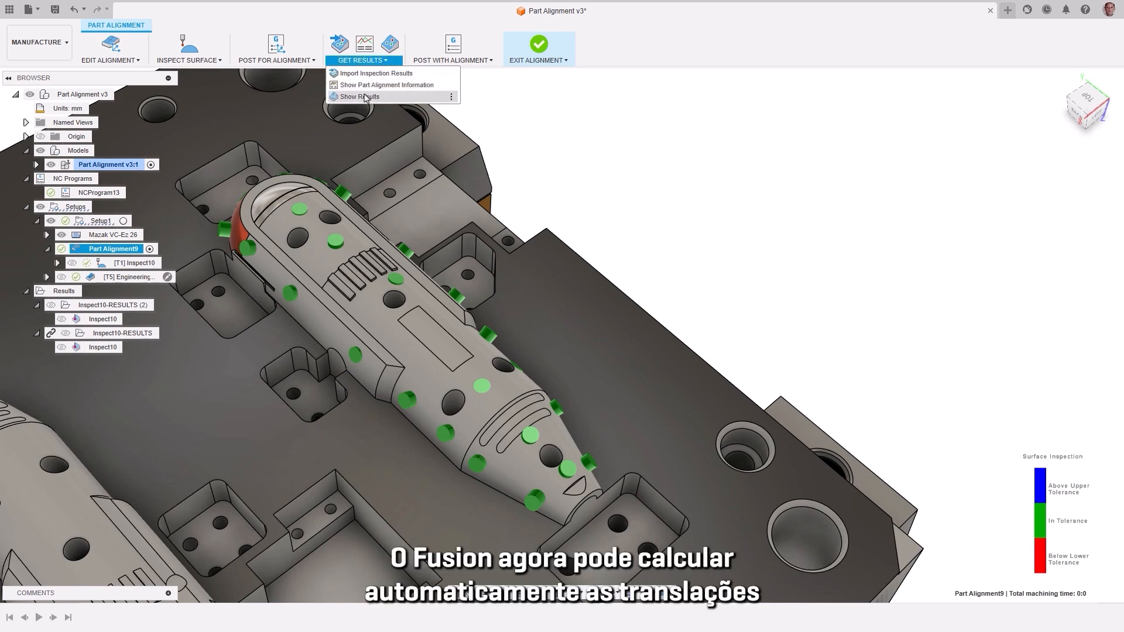
pyautogui.click(365, 97)
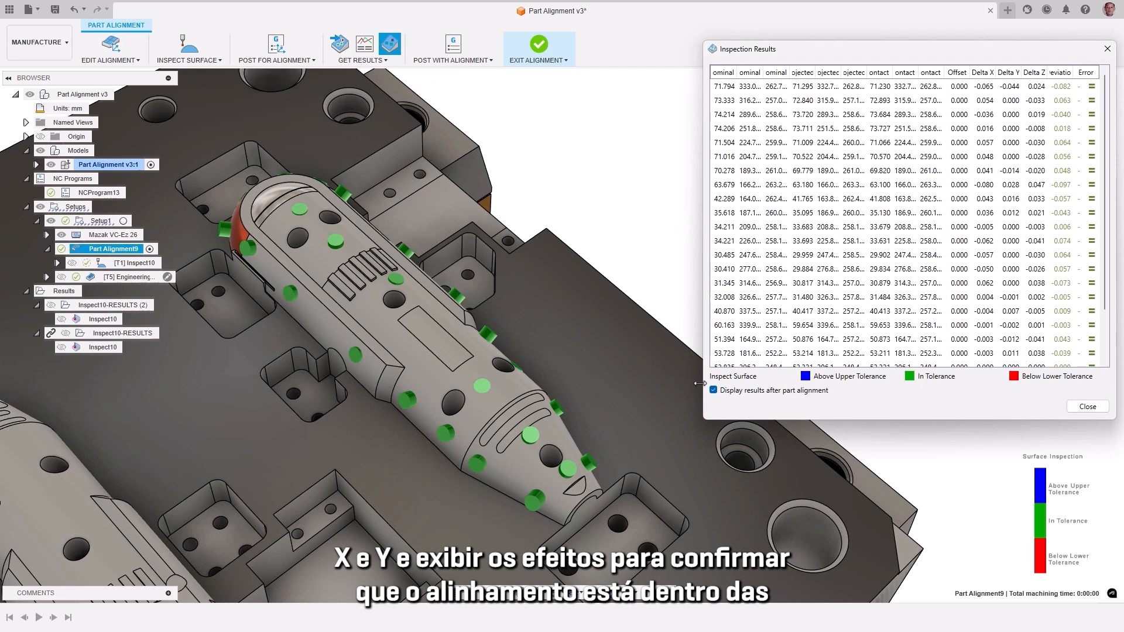
pyautogui.click(714, 391)
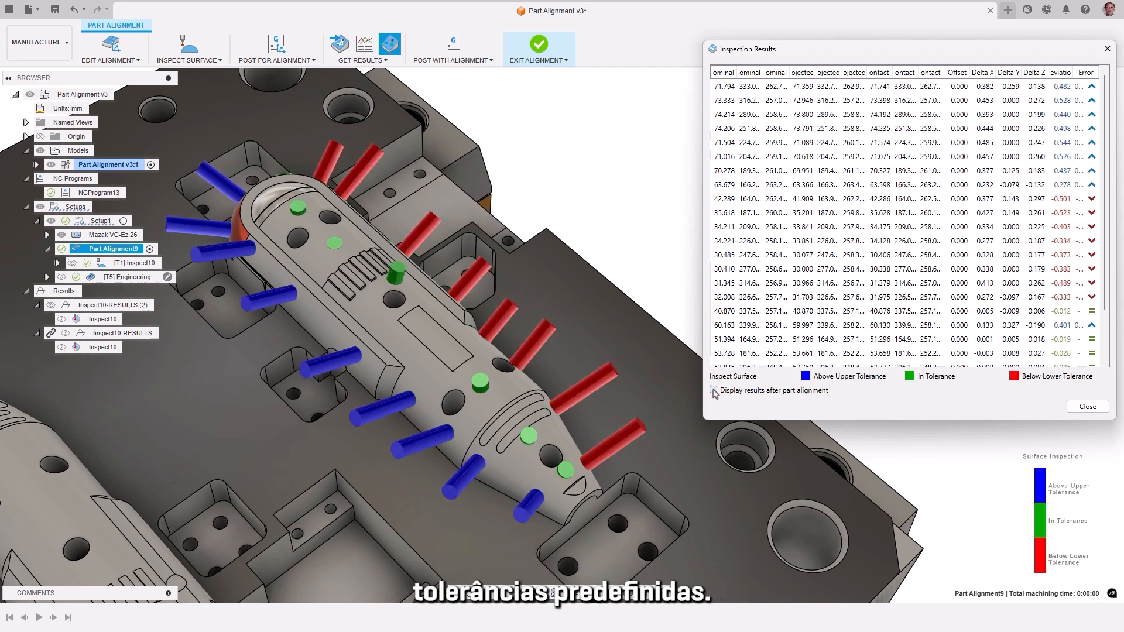
pyautogui.click(714, 391)
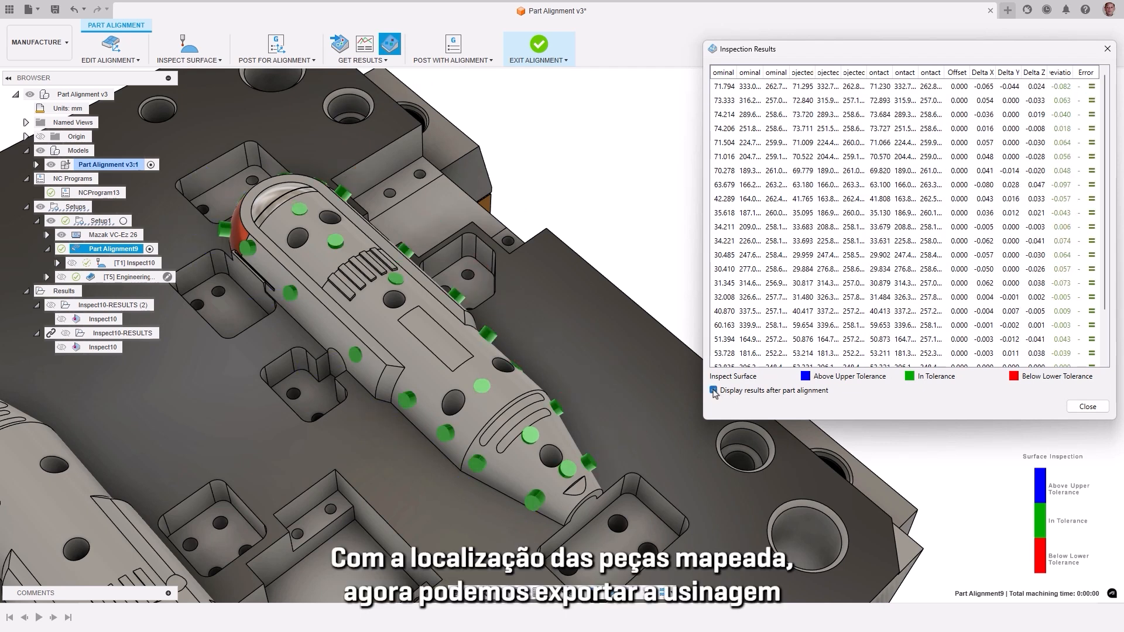
pyautogui.click(1086, 407)
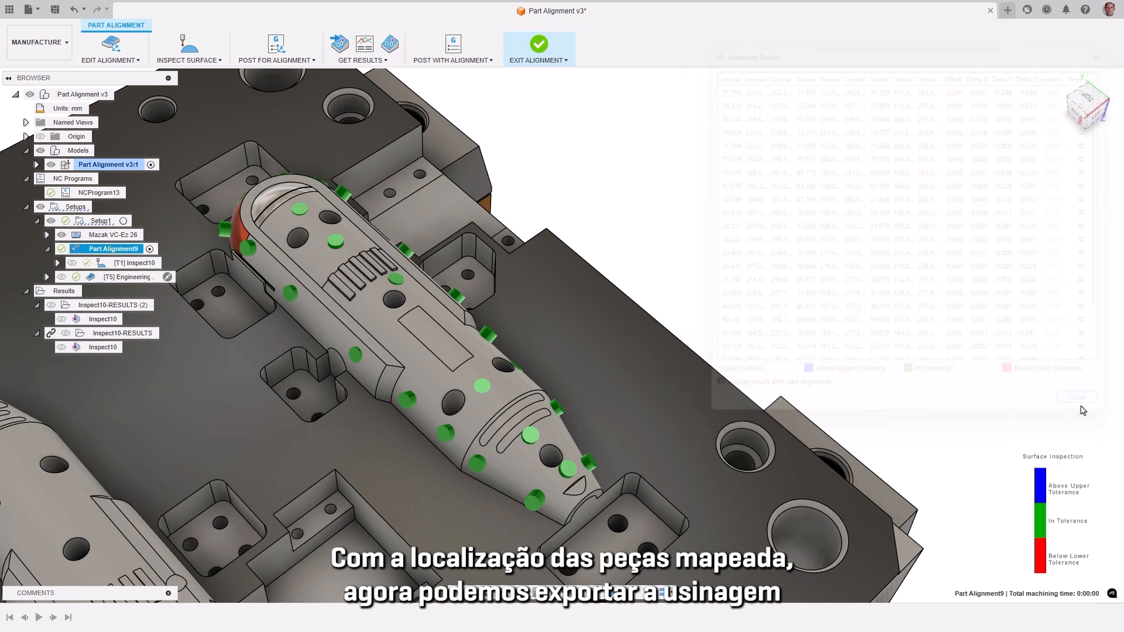
pyautogui.click(454, 53)
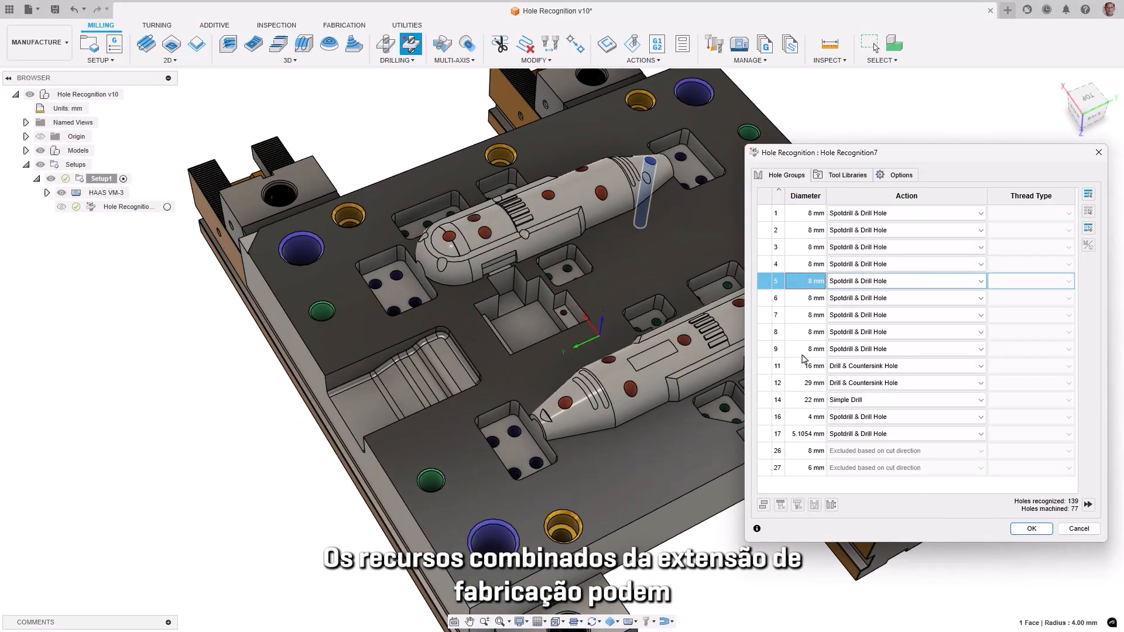
# Step: Highlight the 29 mm Drill & Countersink Hole group in the Hole Recognition results
pyautogui.click(802, 352)
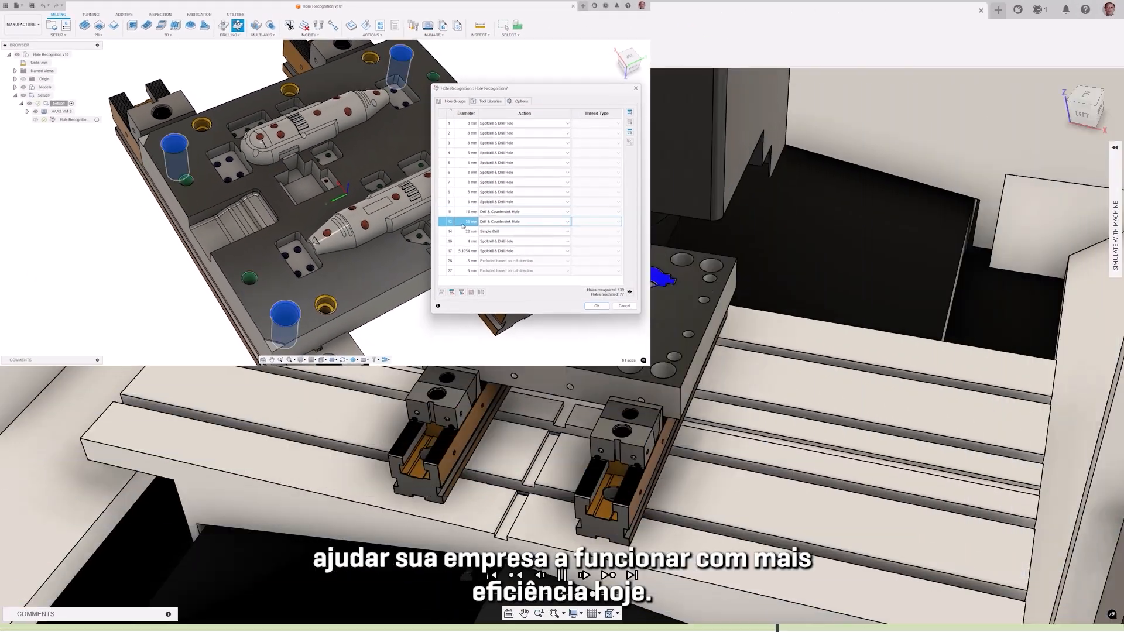